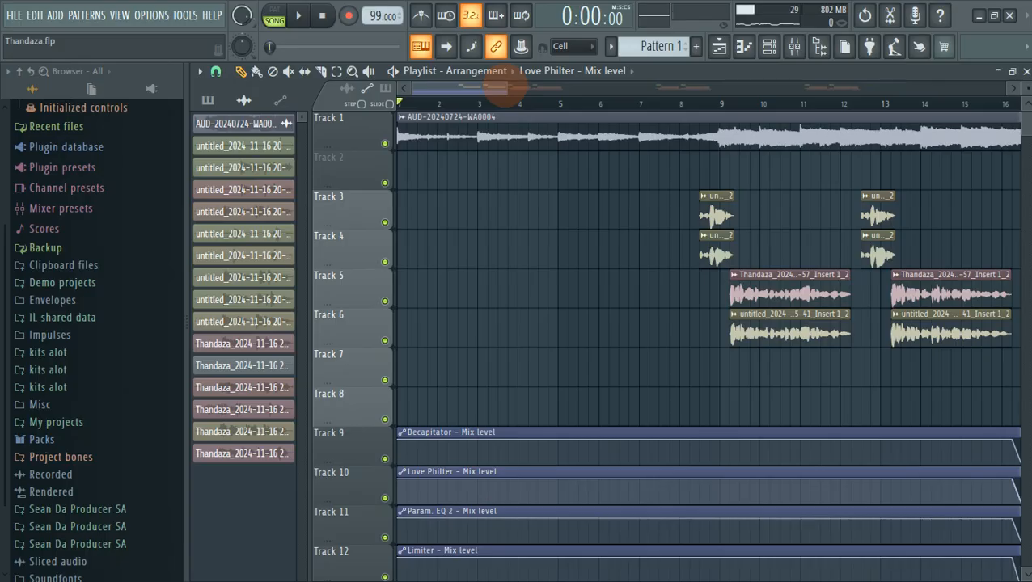
# Zoom the playlist out to show the whole Thandaza song and play it from the start.
pyautogui.moveTo(501, 92); pyautogui.dragTo(807, 120)
pyautogui.press('space')
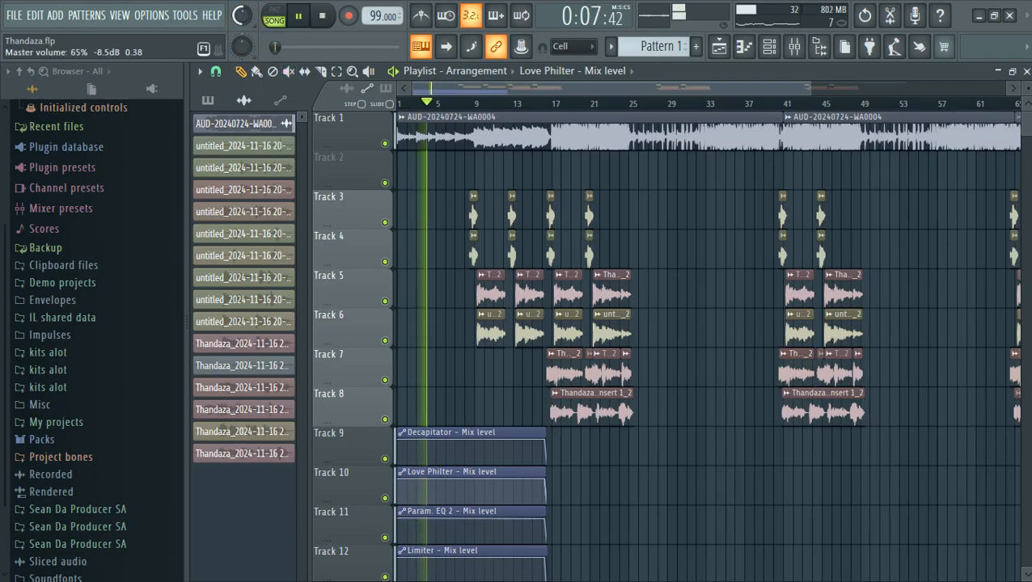
# Reset the master volume knob to its default 100%, then stop playback at 0:00.
pyautogui.moveTo(242, 15)
pyautogui.mouseDown()
pyautogui.moveTo(242, 1)
pyautogui.moveTo(242, 14)
pyautogui.mouseUp()
pyautogui.rightClick(243, 15)
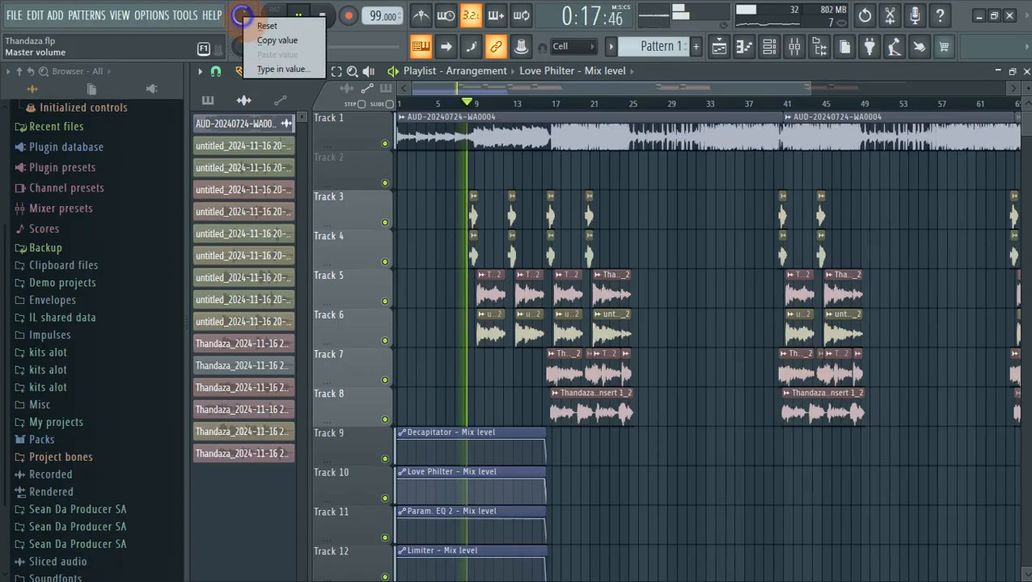
pyautogui.click(271, 25)
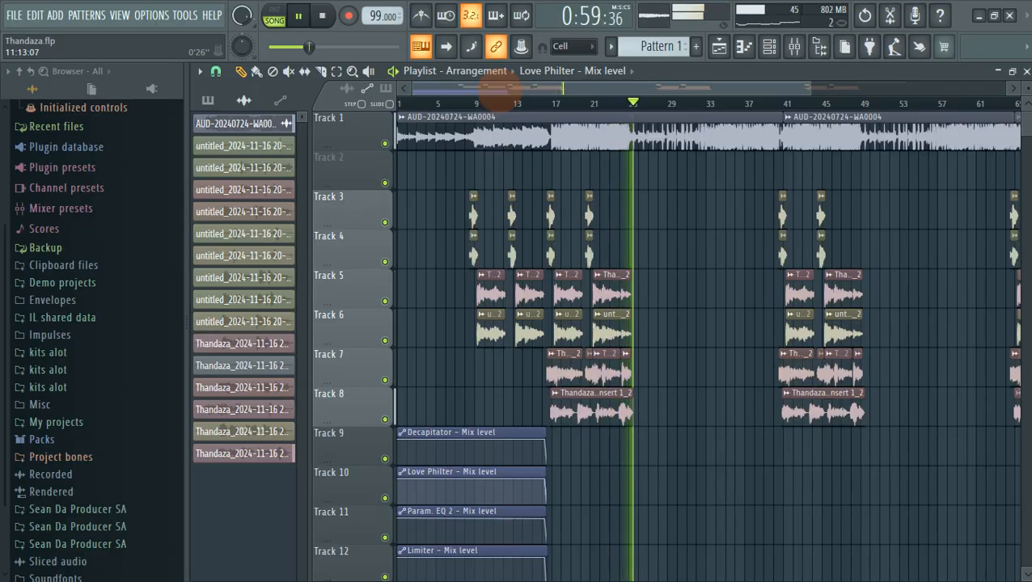
pyautogui.press('space')
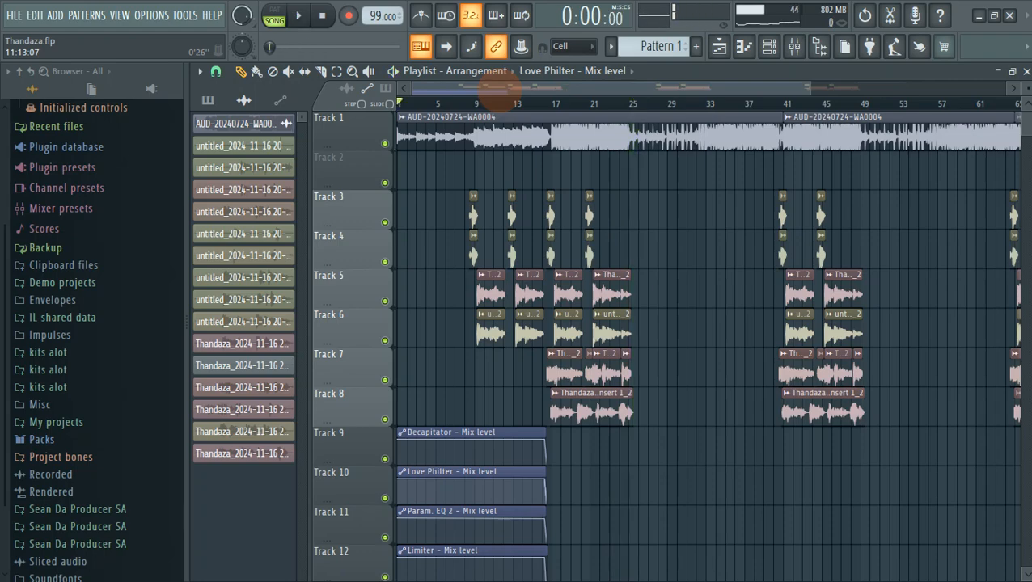
# Start playback just before bar 17, preview from there, and solo Track 5.
pyautogui.click(454, 104)
pyautogui.scroll(5, 469, 104)
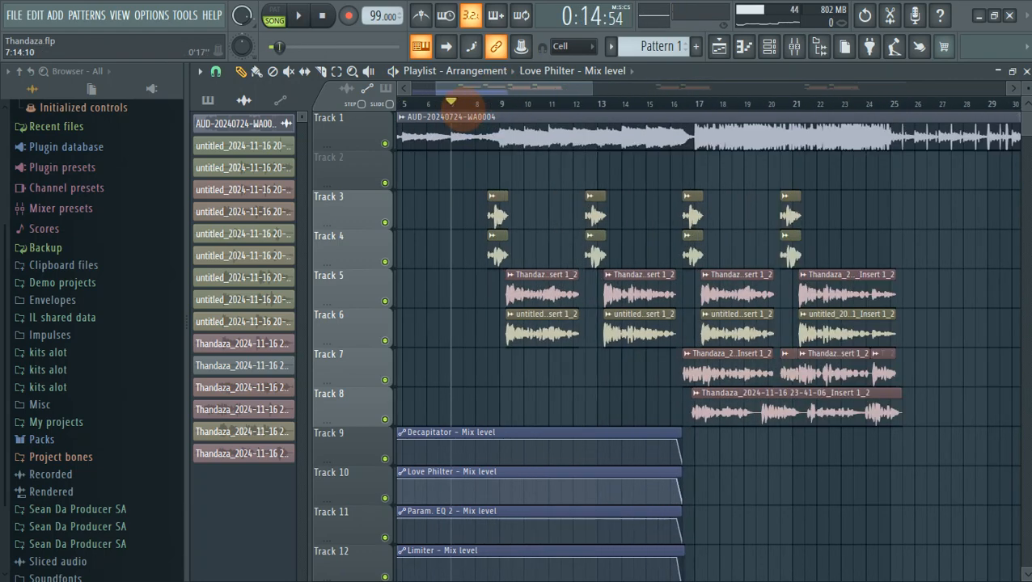
pyautogui.moveTo(481, 88); pyautogui.dragTo(475, 89)
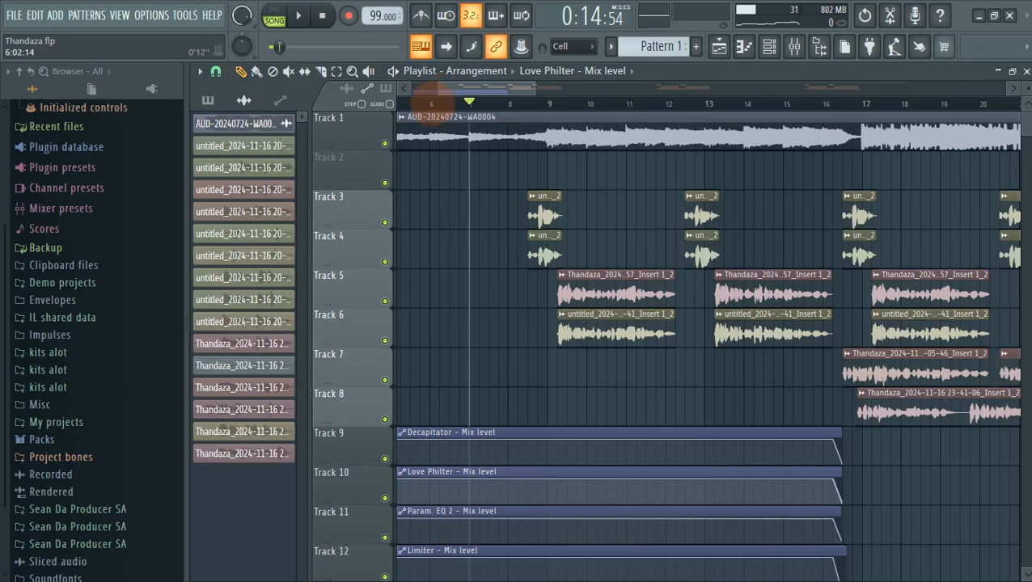
pyautogui.click(430, 103)
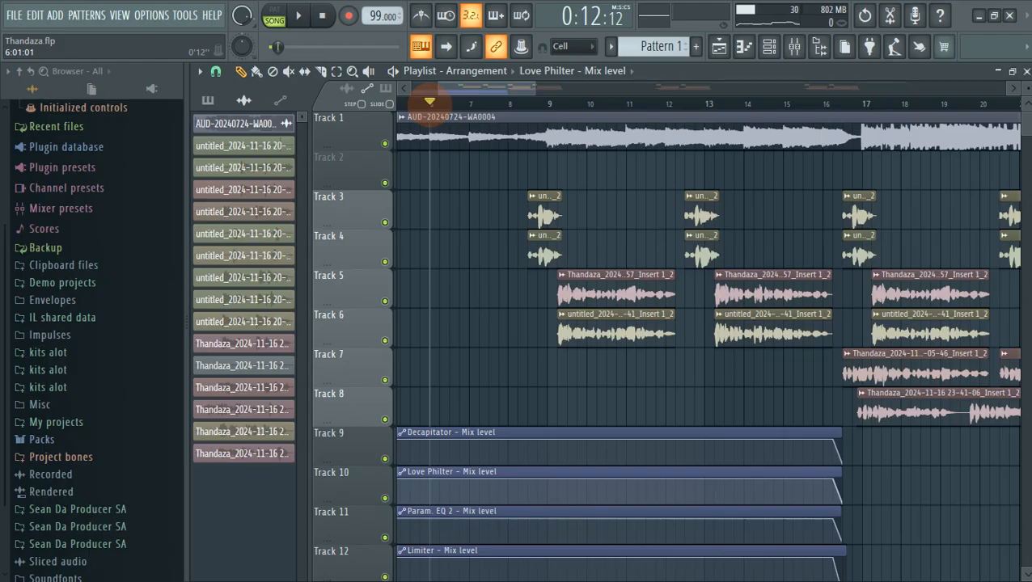
pyautogui.hscroll(-4, 451, 89)
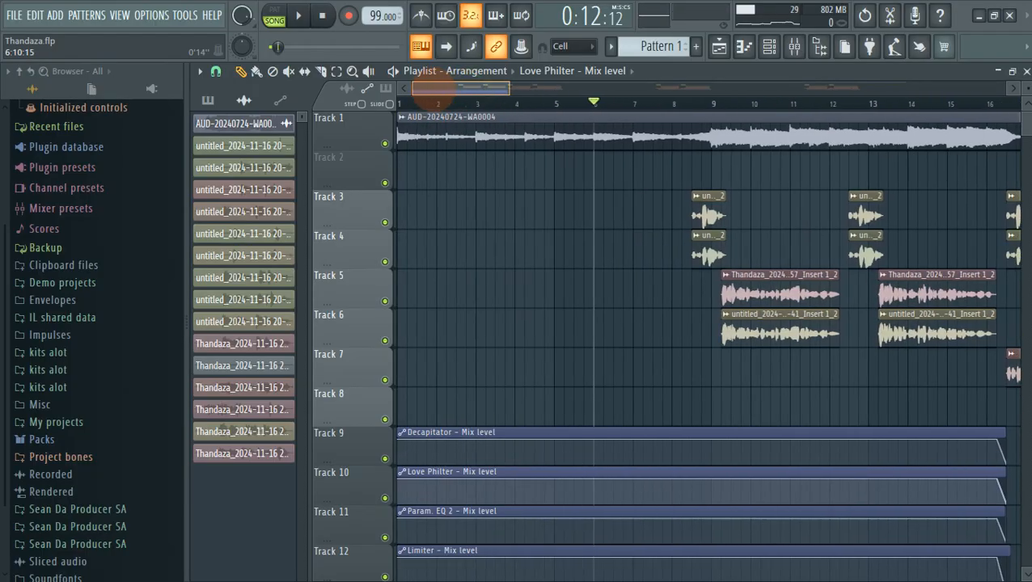
pyautogui.moveTo(514, 94); pyautogui.dragTo(640, 95)
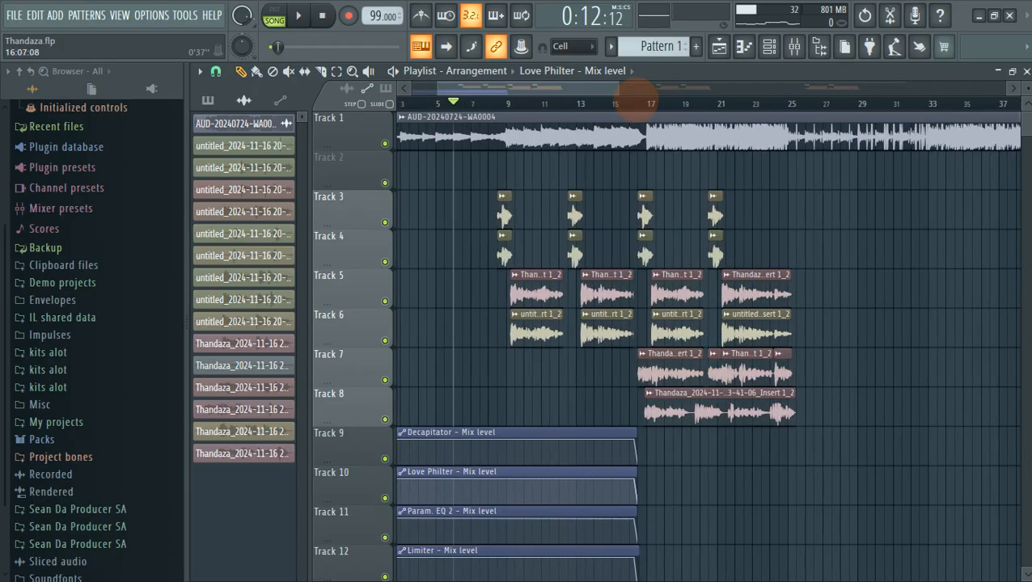
pyautogui.scroll(7, 638, 96)
pyautogui.moveTo(512, 92); pyautogui.dragTo(520, 93)
pyautogui.click(560, 101)
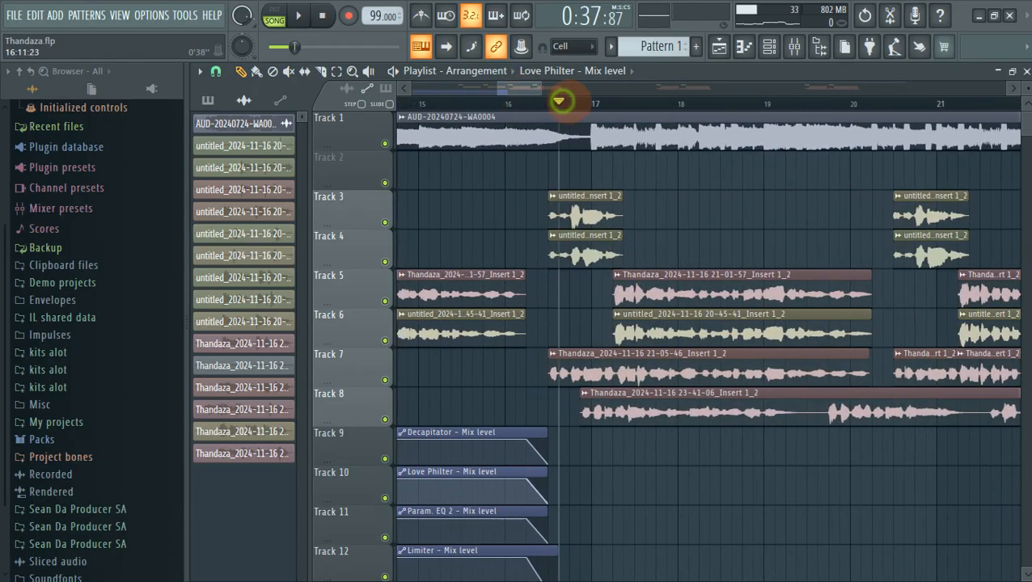
pyautogui.press('space')
pyautogui.press('space')
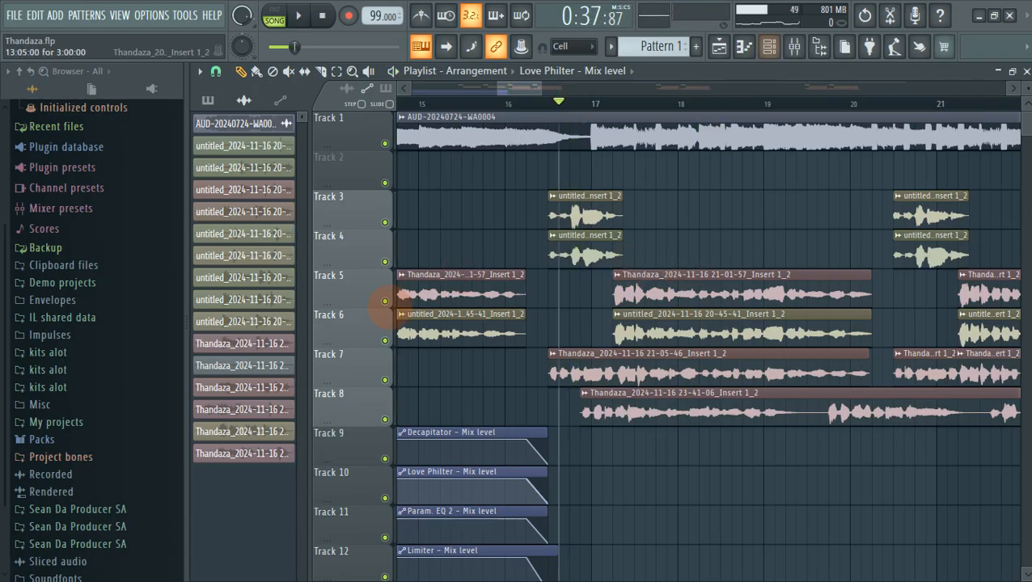
pyautogui.rightClick(385, 301)
# Check Insert 5's effect chain in the mixer, then unsolo Track 5 in the playlist.
pyautogui.click(791, 50)
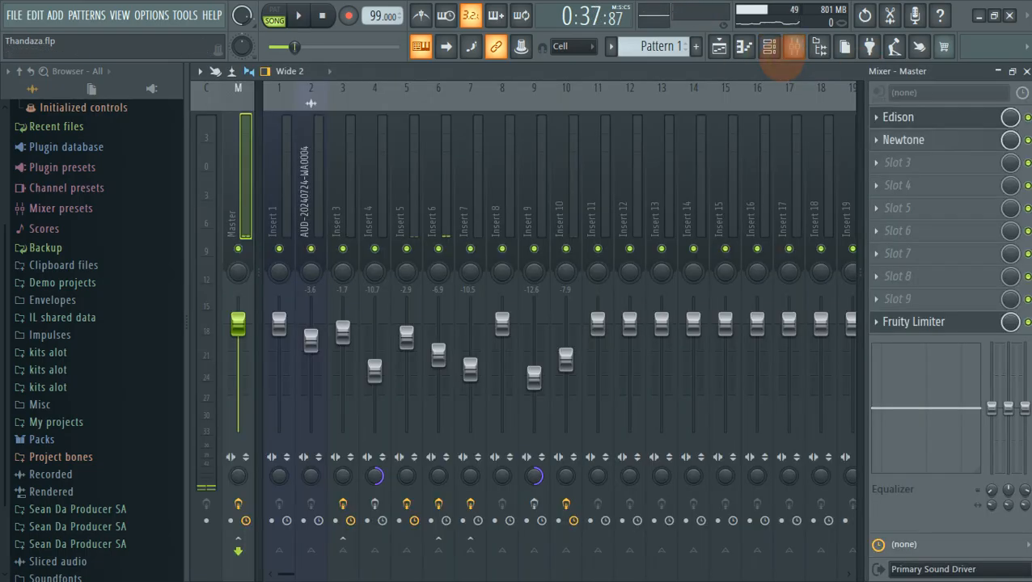
pyautogui.click(408, 224)
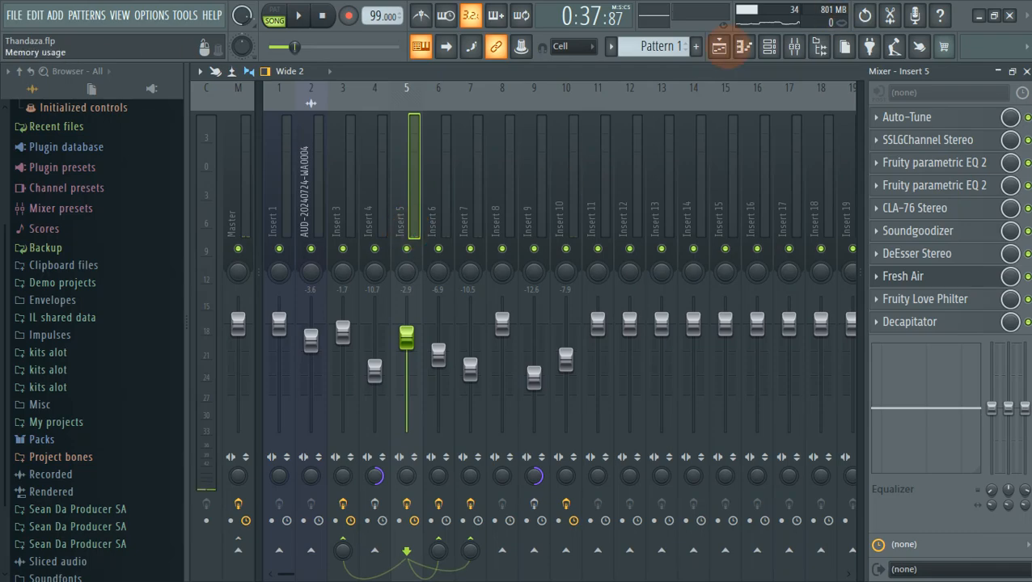
pyautogui.click(719, 49)
pyautogui.click(607, 280)
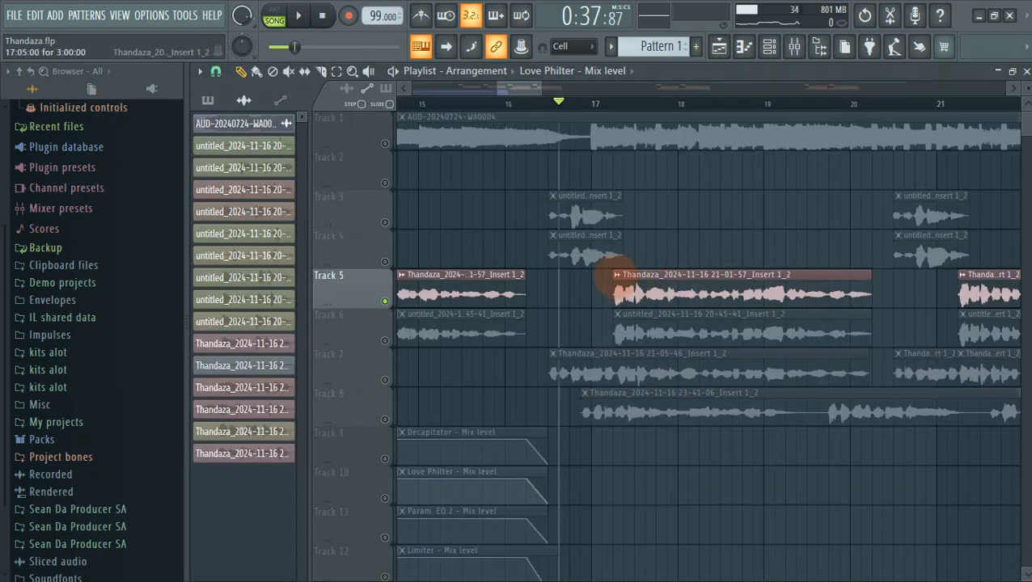
pyautogui.rightClick(385, 300)
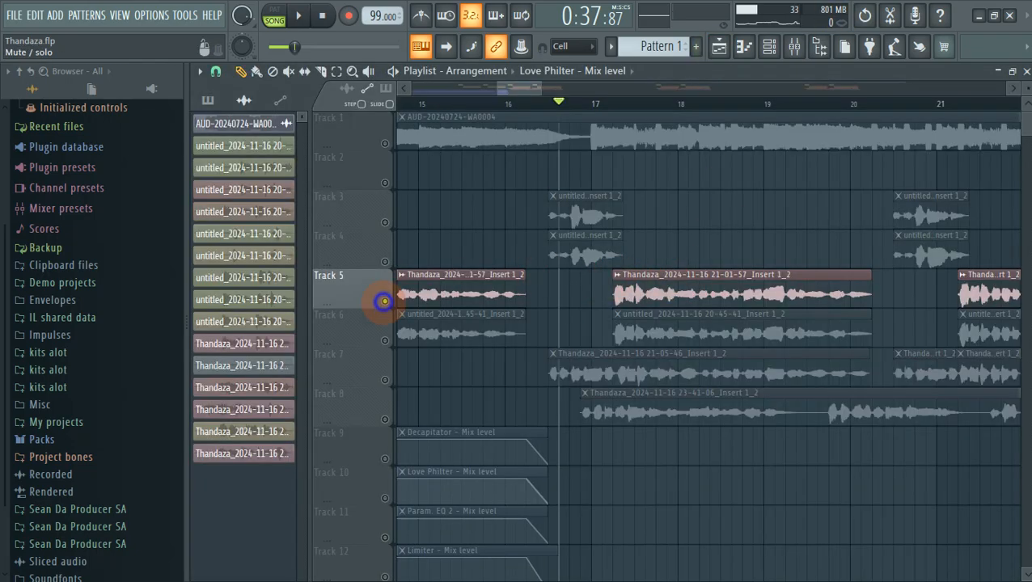
# Load Track 5's vocal clip into Newtone, check its Edit > Scale setting, and close it.
pyautogui.rightClick(621, 280)
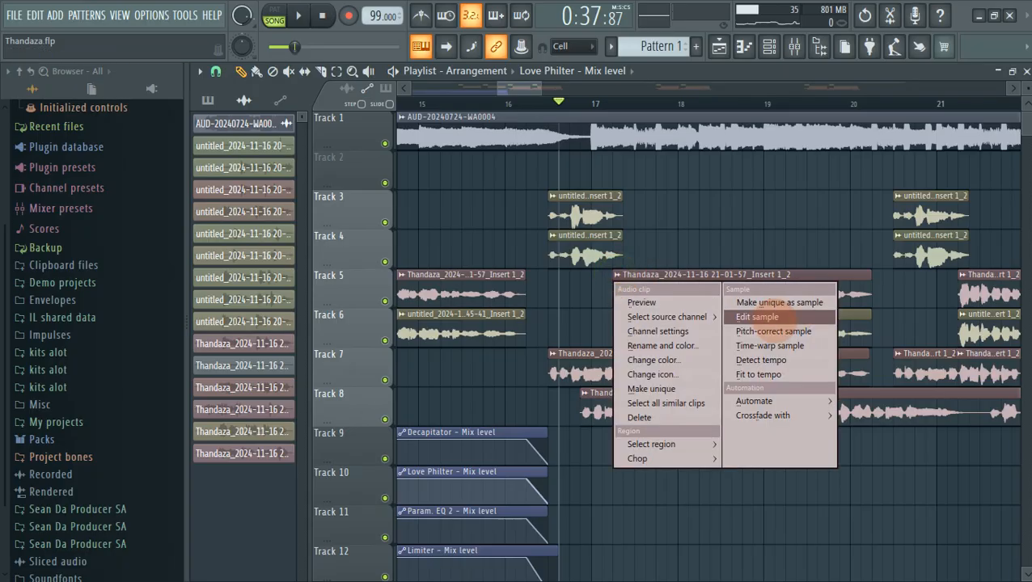
pyautogui.click(775, 332)
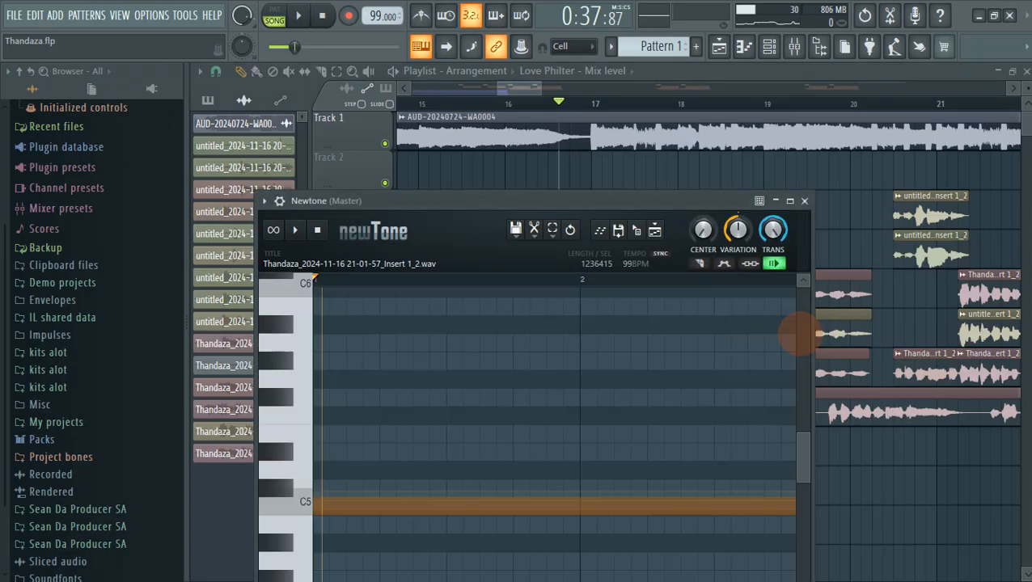
pyautogui.click(535, 234)
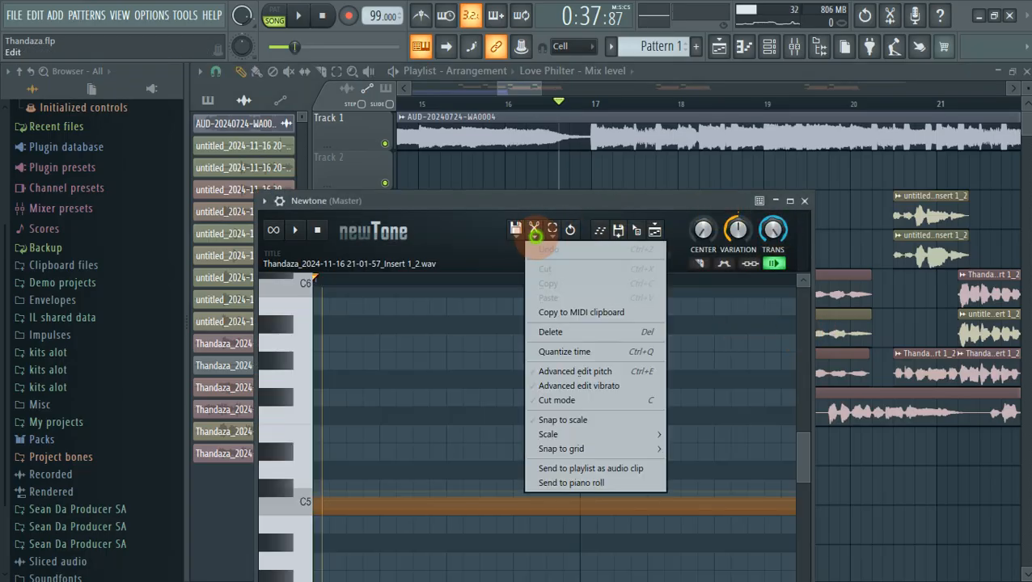
pyautogui.moveTo(598, 434)
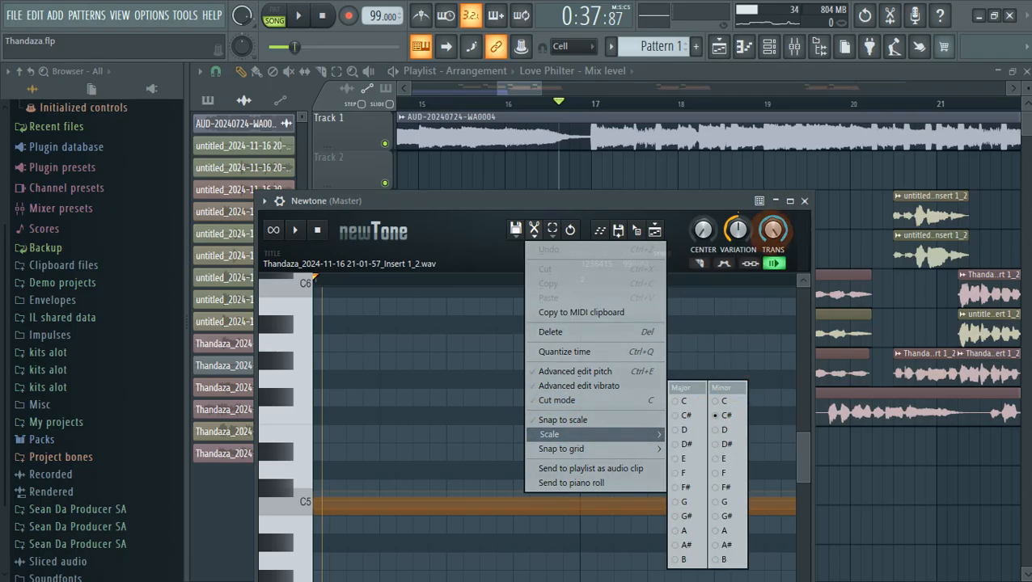
pyautogui.click(804, 200)
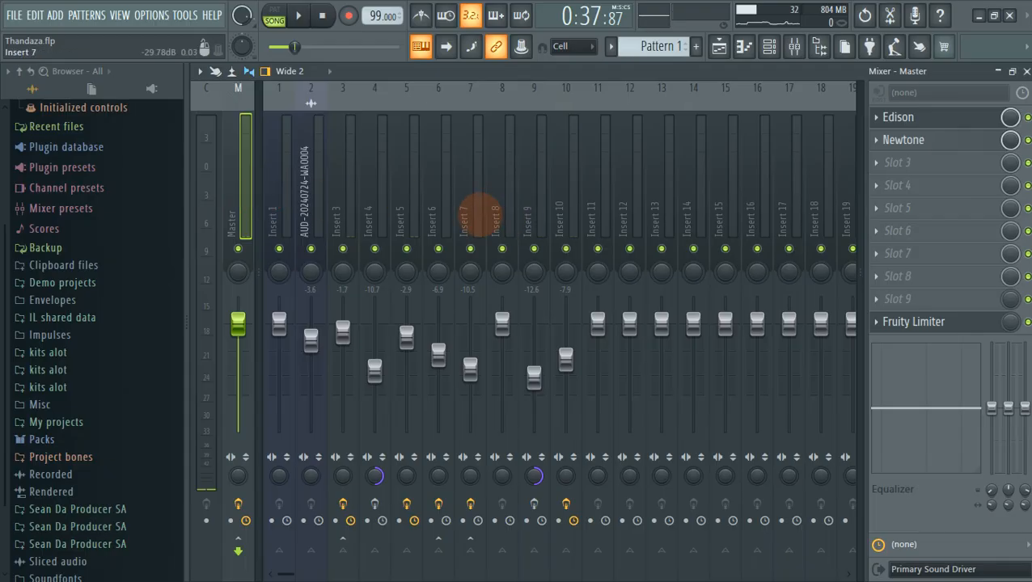
# Play from bar 16 with Inserts 6 and 7 muted, briefly toggling Insert 3's mute.
pyautogui.click(410, 233)
pyautogui.press('space')
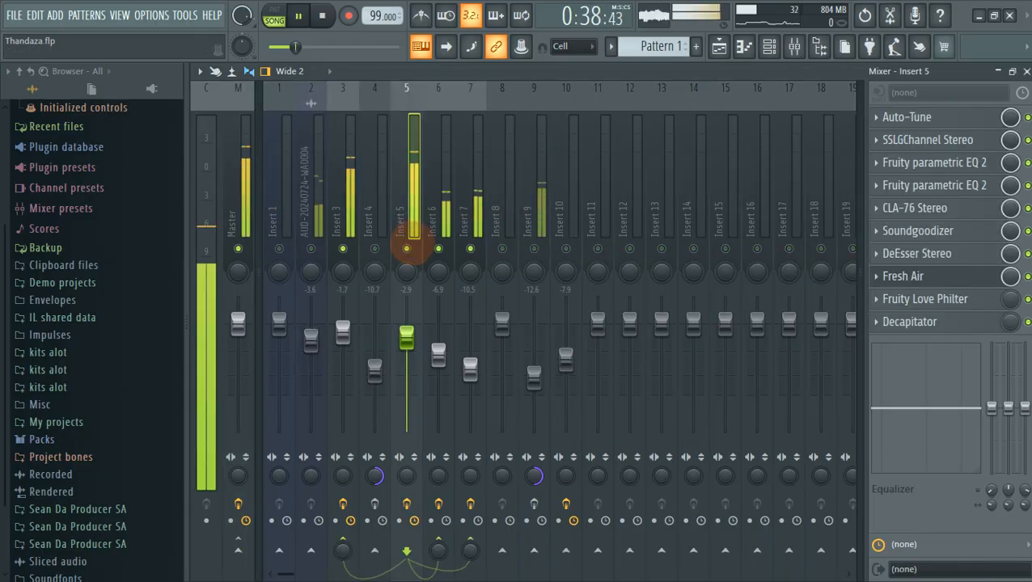
pyautogui.click(718, 47)
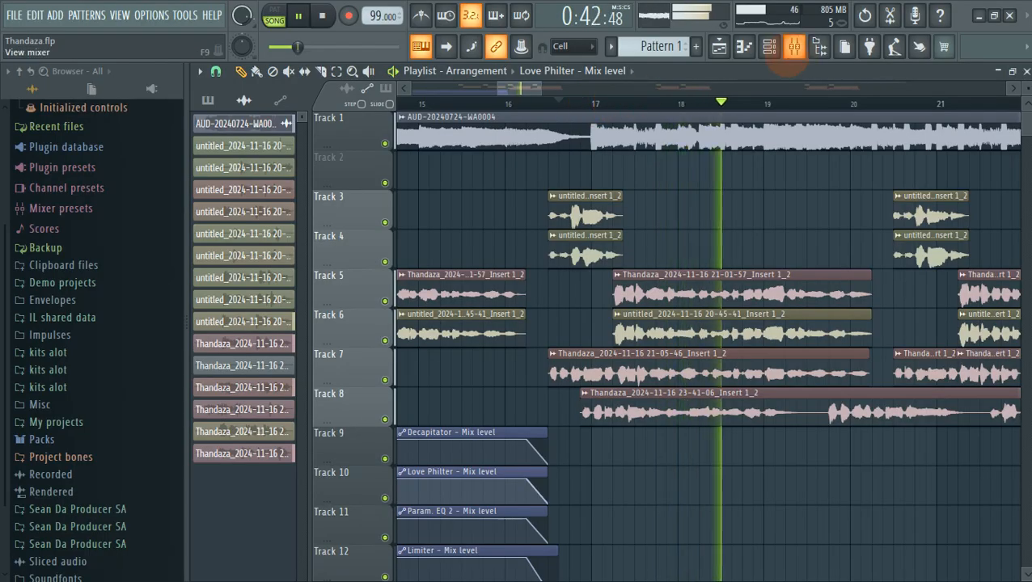
pyautogui.click(512, 101)
pyautogui.click(794, 47)
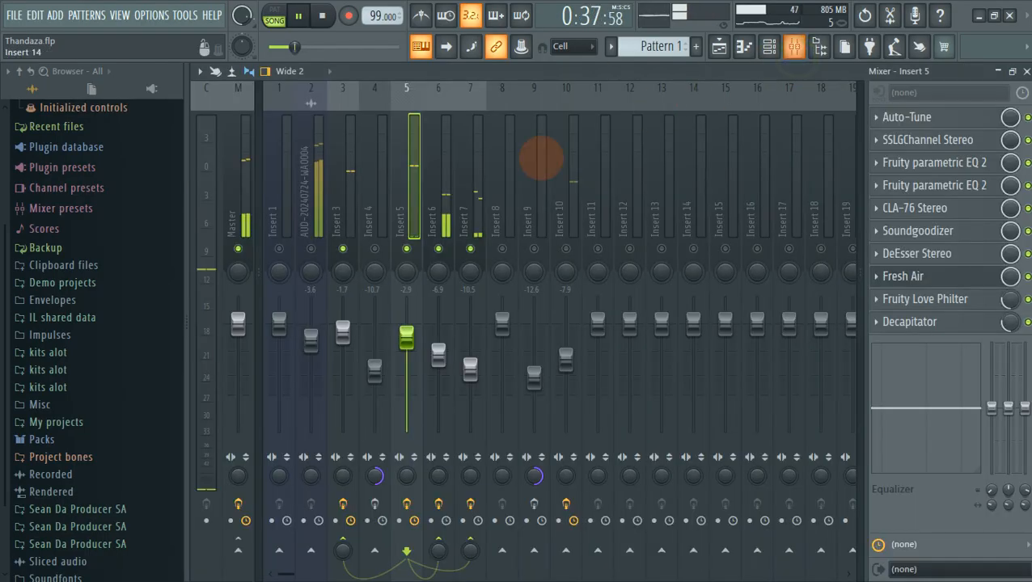
pyautogui.click(437, 248)
pyautogui.click(470, 248)
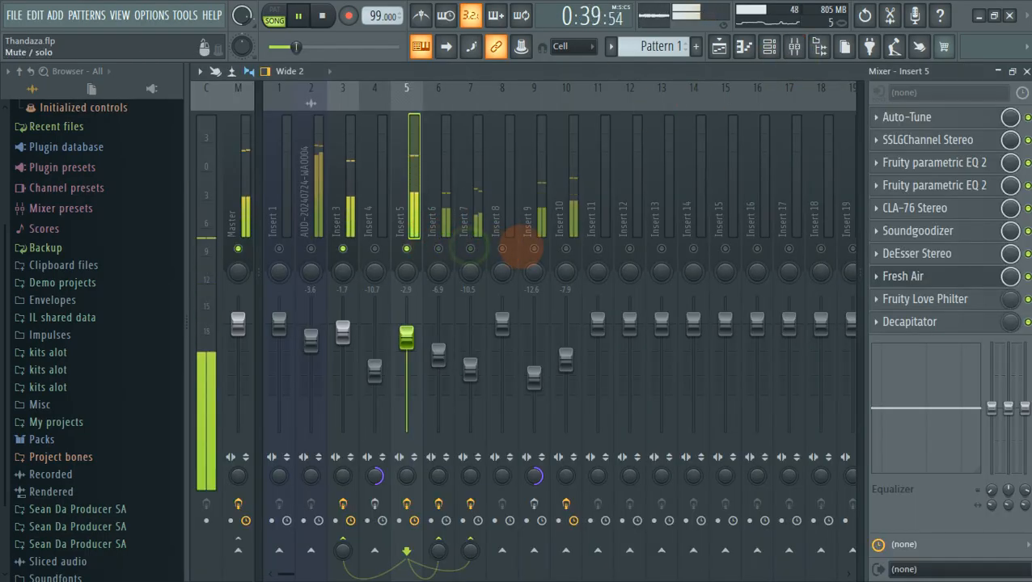
pyautogui.click(343, 250)
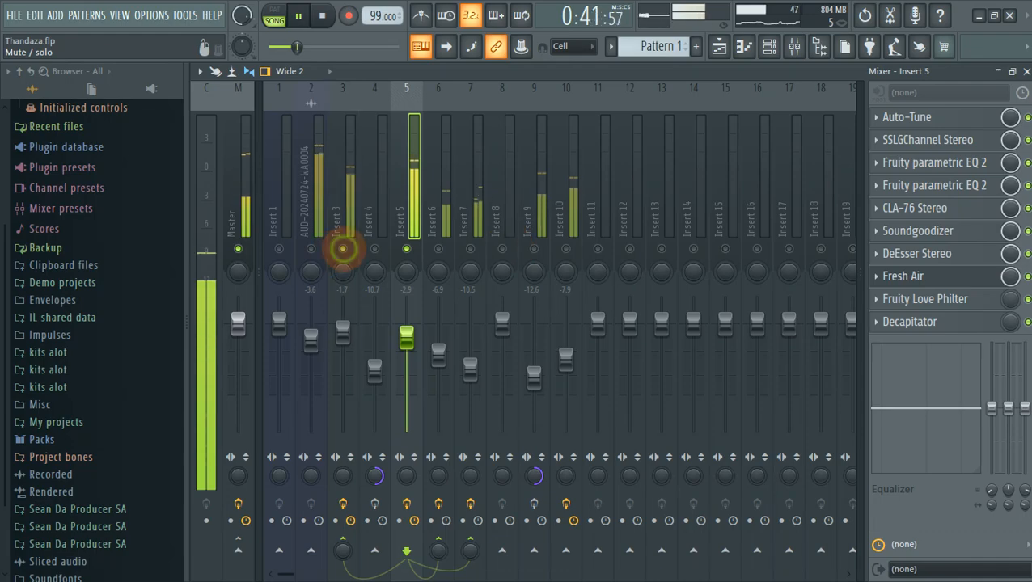
pyautogui.click(343, 249)
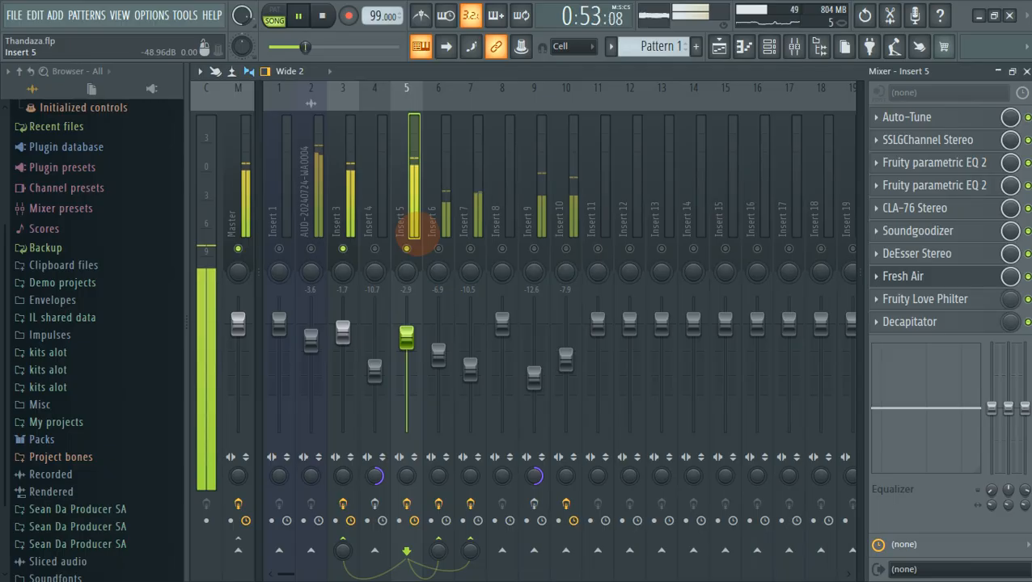
pyautogui.press('space')
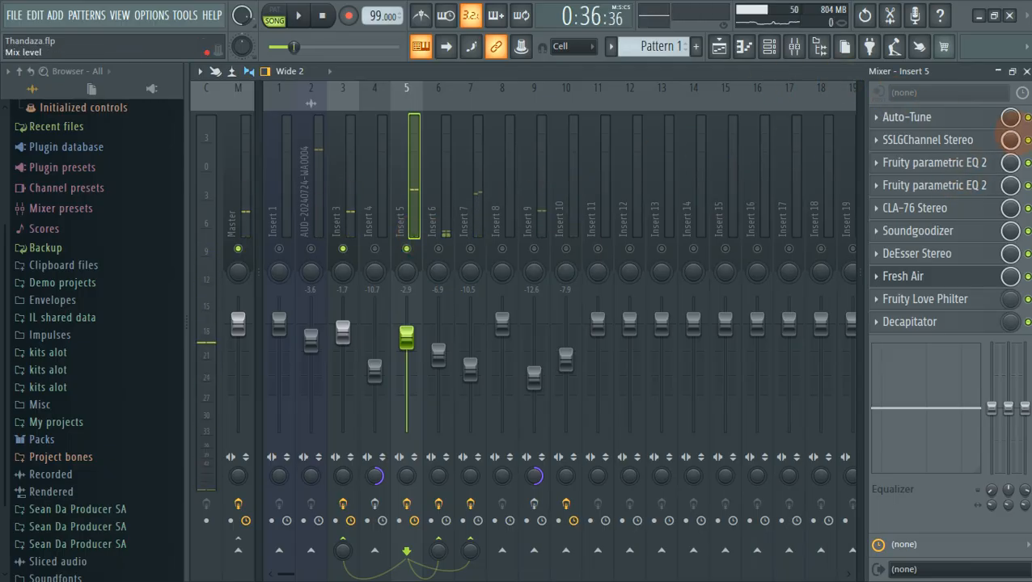
# Solo Auto-Tune in Insert 5's effect chain and bring up its settings.
pyautogui.rightClick(1026, 119)
pyautogui.click(958, 128)
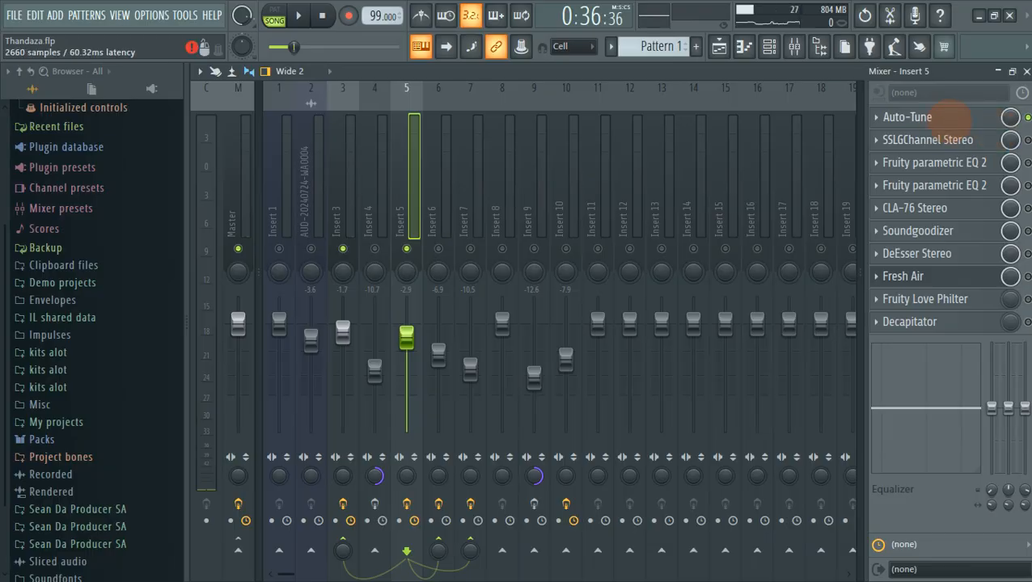
pyautogui.click(958, 118)
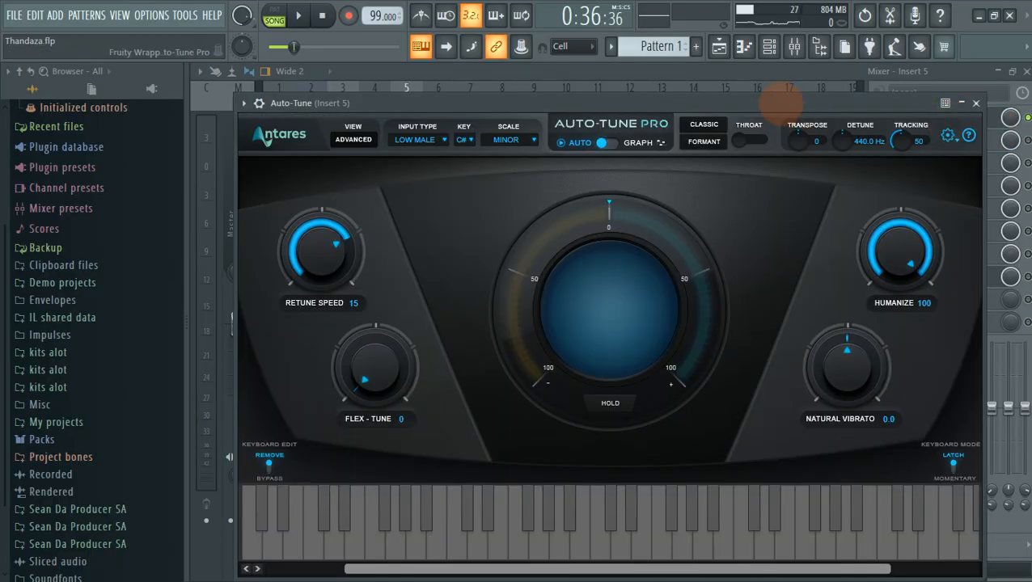
# Set Auto-Tune's key to C# with the scale kept on Minor.
pyautogui.moveTo(784, 98); pyautogui.dragTo(797, 71)
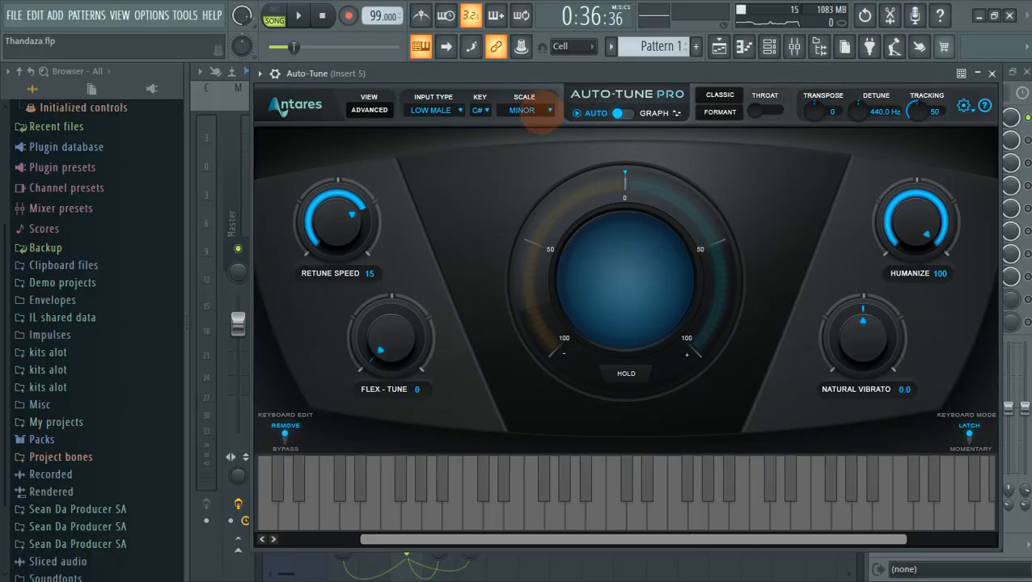
pyautogui.click(531, 111)
pyautogui.click(538, 122)
pyautogui.click(534, 112)
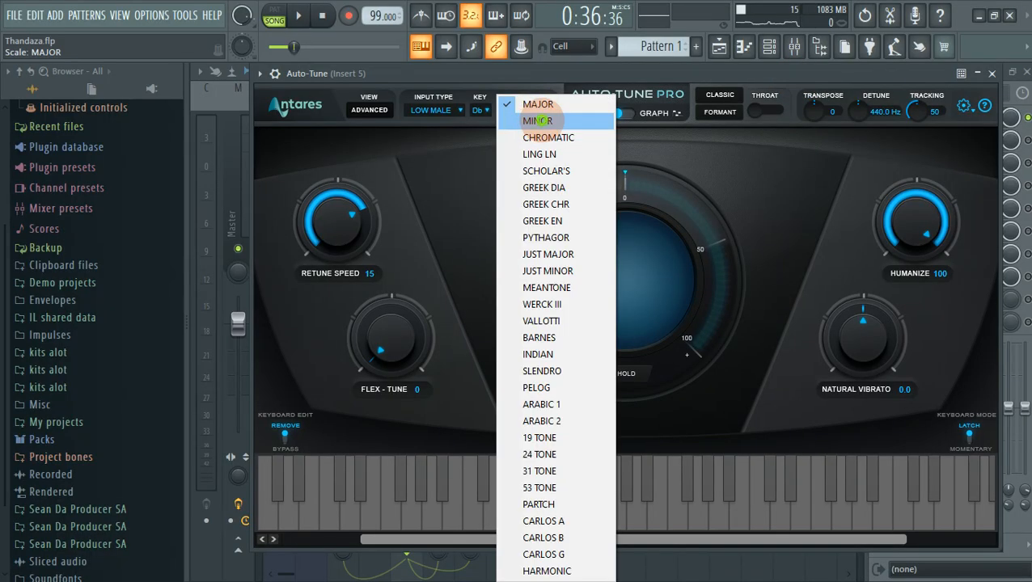
pyautogui.click(537, 120)
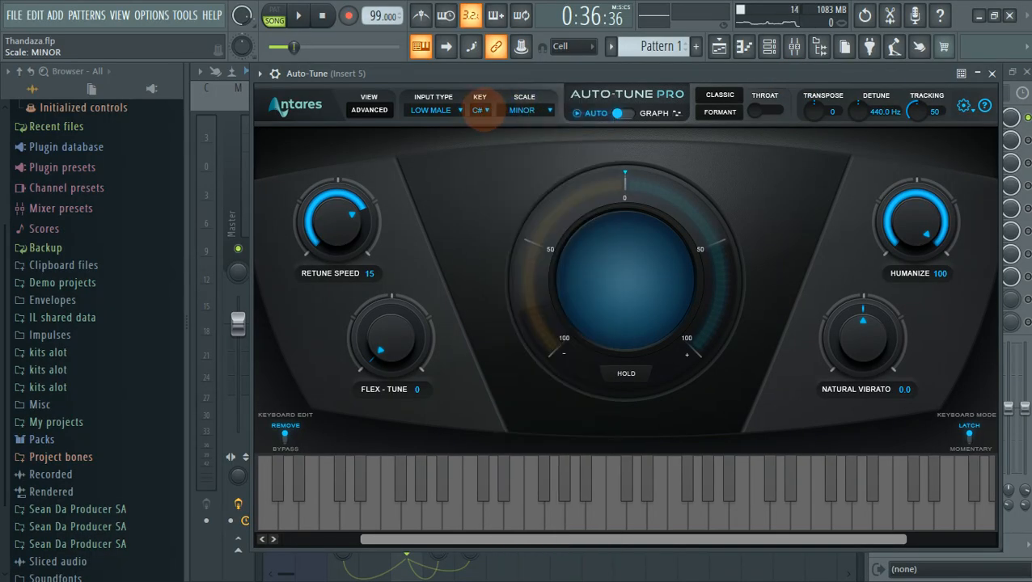
pyautogui.click(481, 111)
pyautogui.click(494, 127)
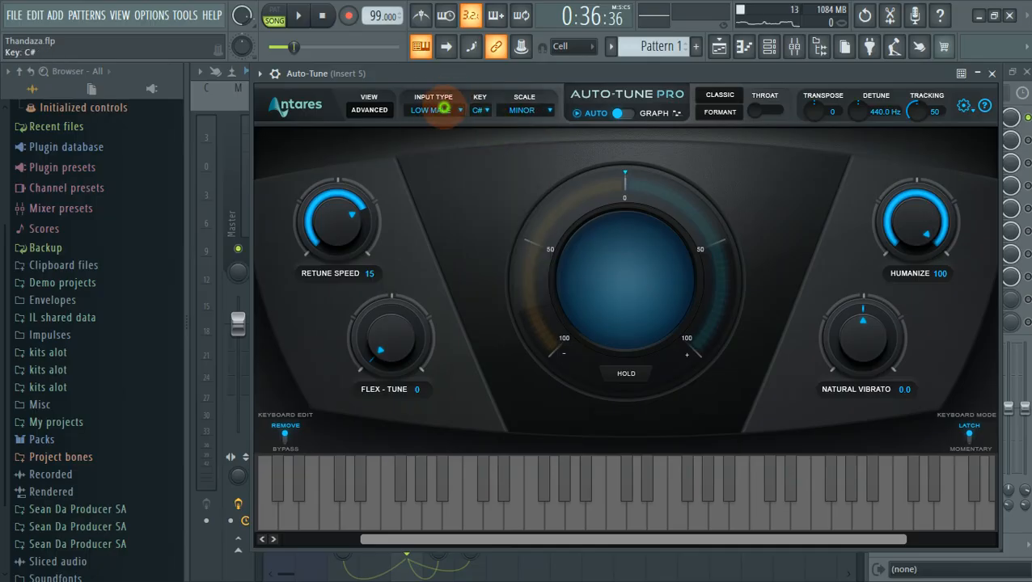
# Choose LOW MALE as Auto-Tune's input type after trying ALTO/TENOR, then close the plugin.
pyautogui.click(444, 108)
pyautogui.click(437, 127)
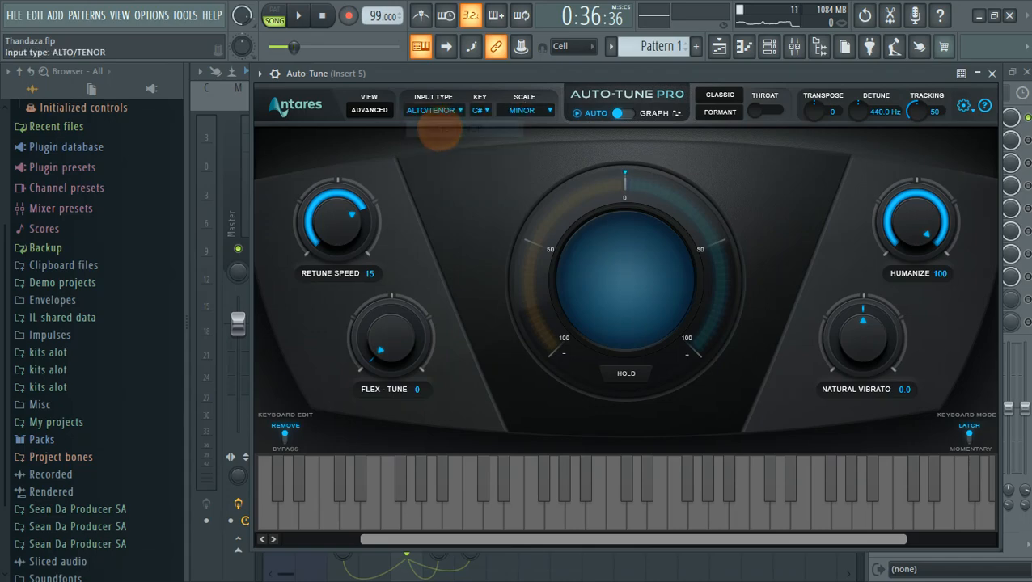
pyautogui.click(430, 109)
pyautogui.click(438, 138)
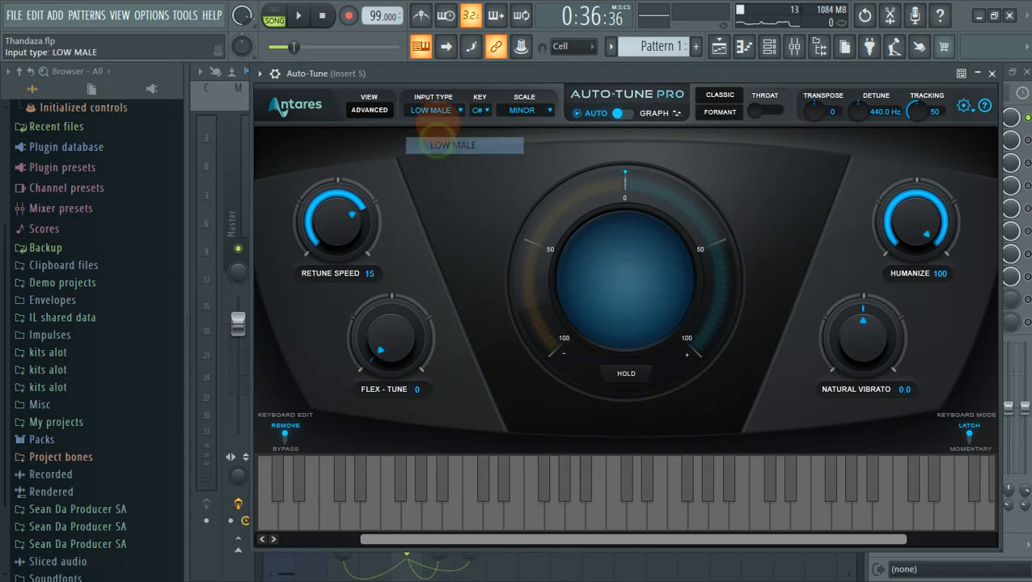
pyautogui.click(435, 110)
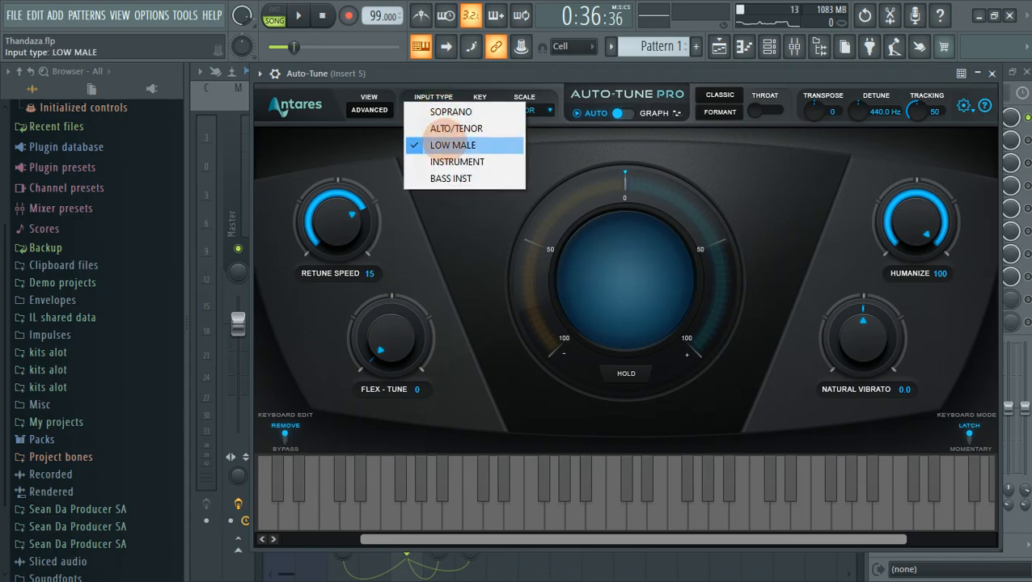
pyautogui.click(428, 141)
pyautogui.moveTo(428, 74); pyautogui.dragTo(432, 66)
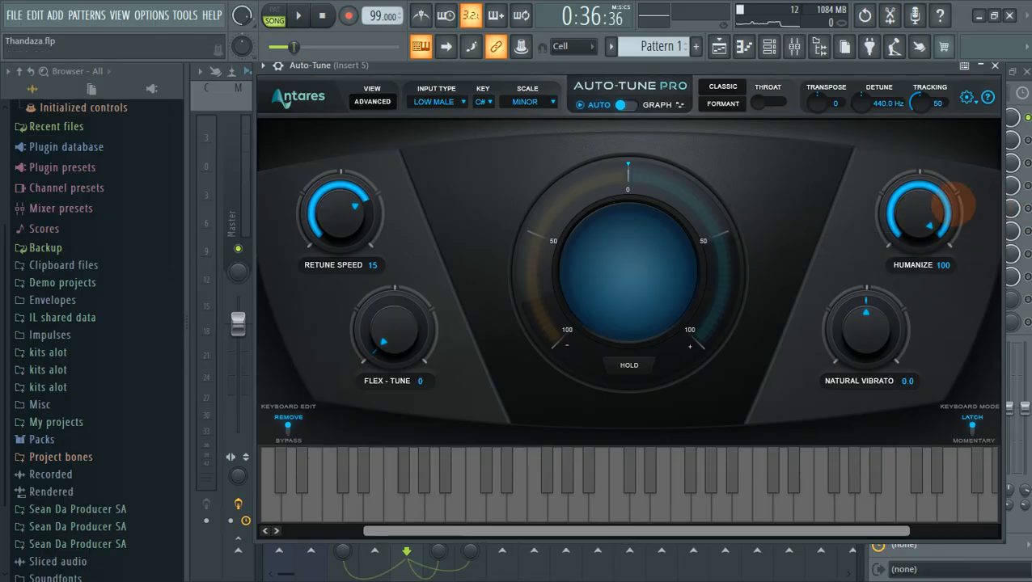
pyautogui.click(995, 67)
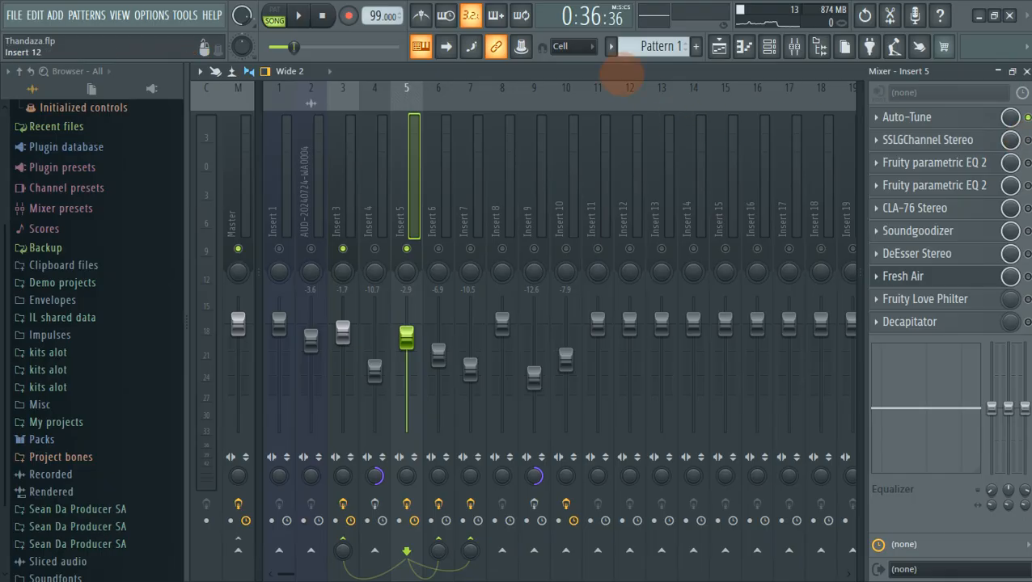
# Play the mix briefly, then show the SSLGChannel Stereo plugin from Insert 5's rack.
pyautogui.press('space')
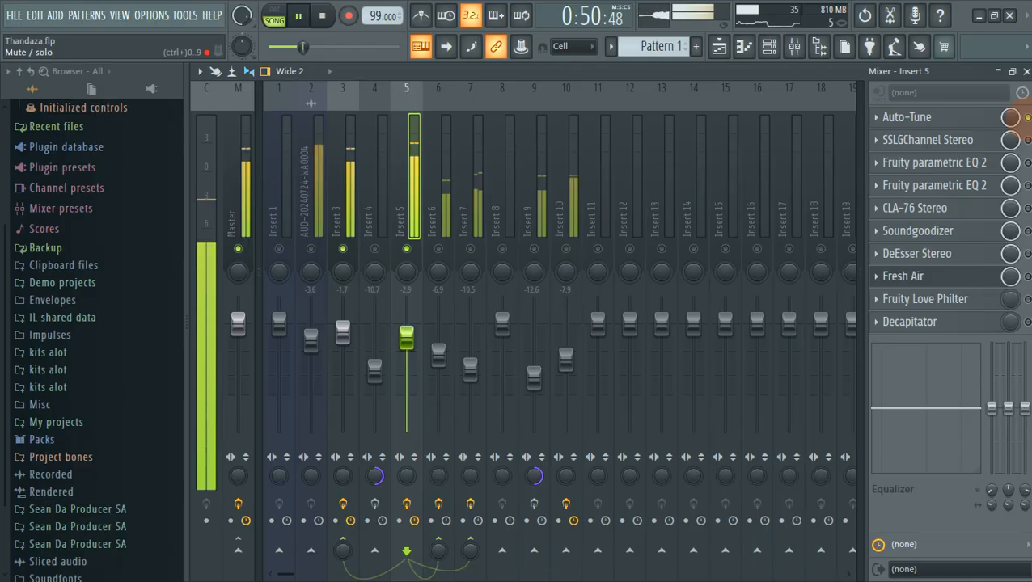
pyautogui.press('space')
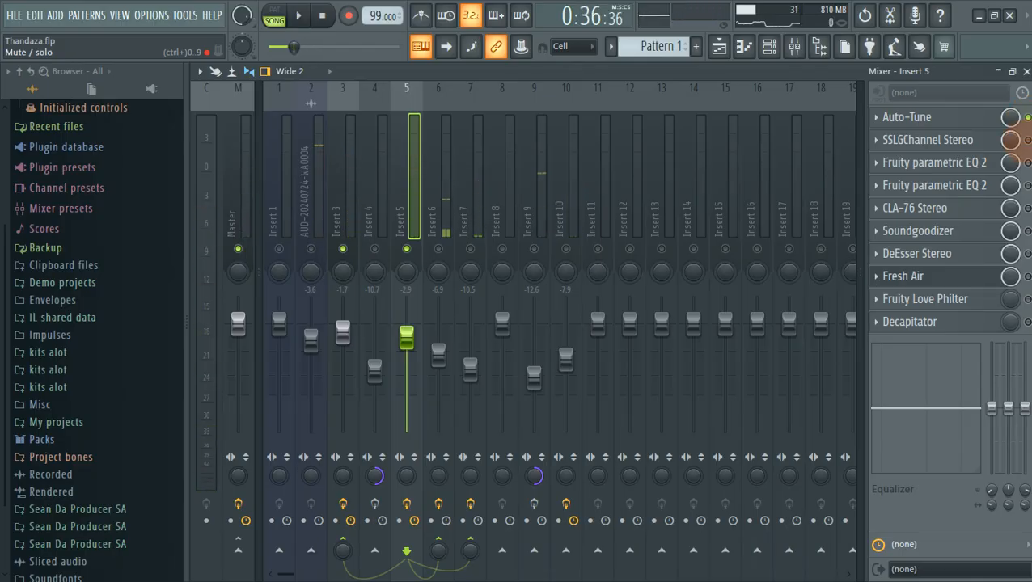
pyautogui.click(971, 141)
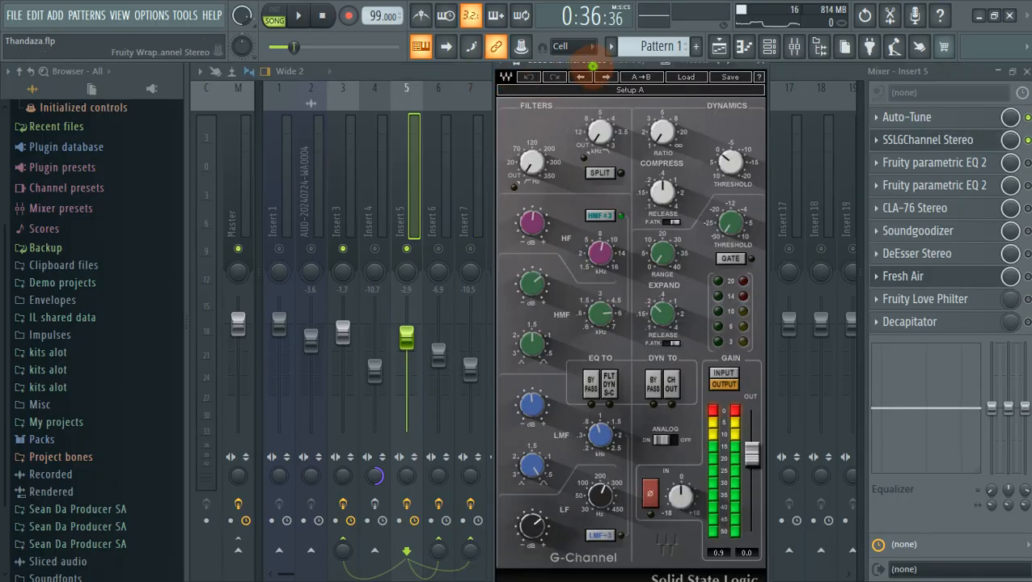
# Move the G-Channel window aside and lower its HF gain slightly.
pyautogui.moveTo(586, 63); pyautogui.dragTo(471, 63)
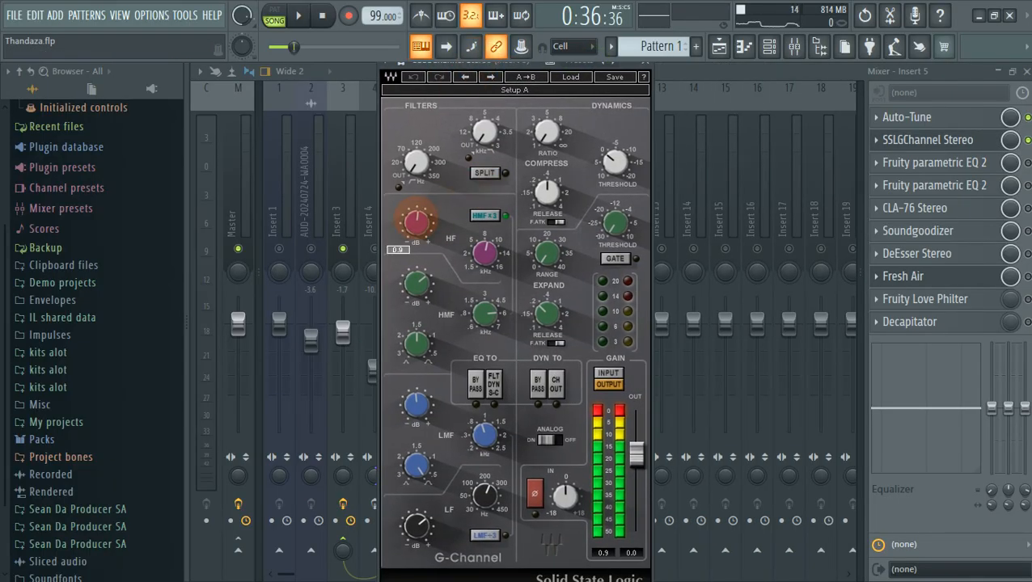
pyautogui.moveTo(416, 223); pyautogui.dragTo(417, 225)
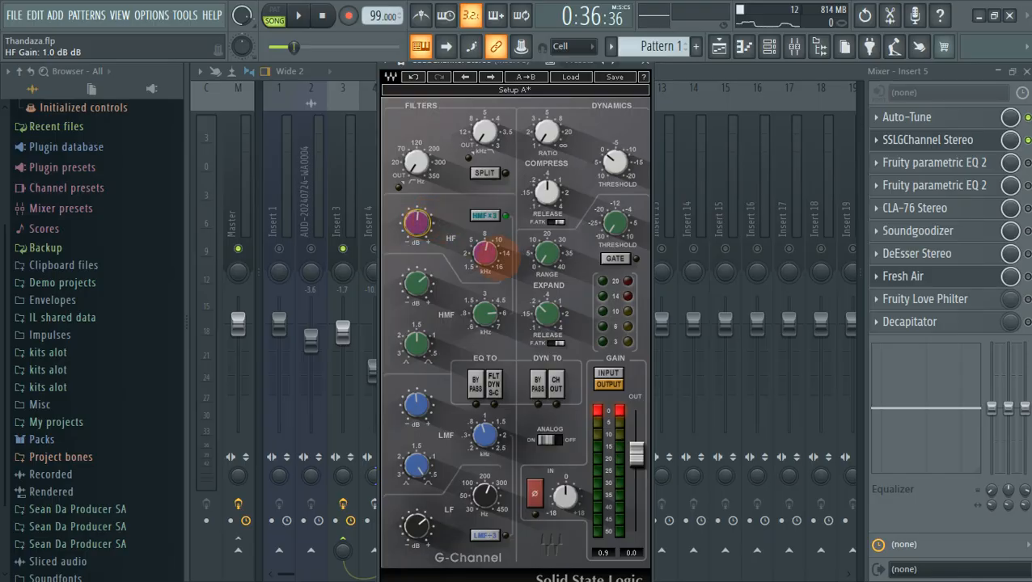
pyautogui.click(485, 254)
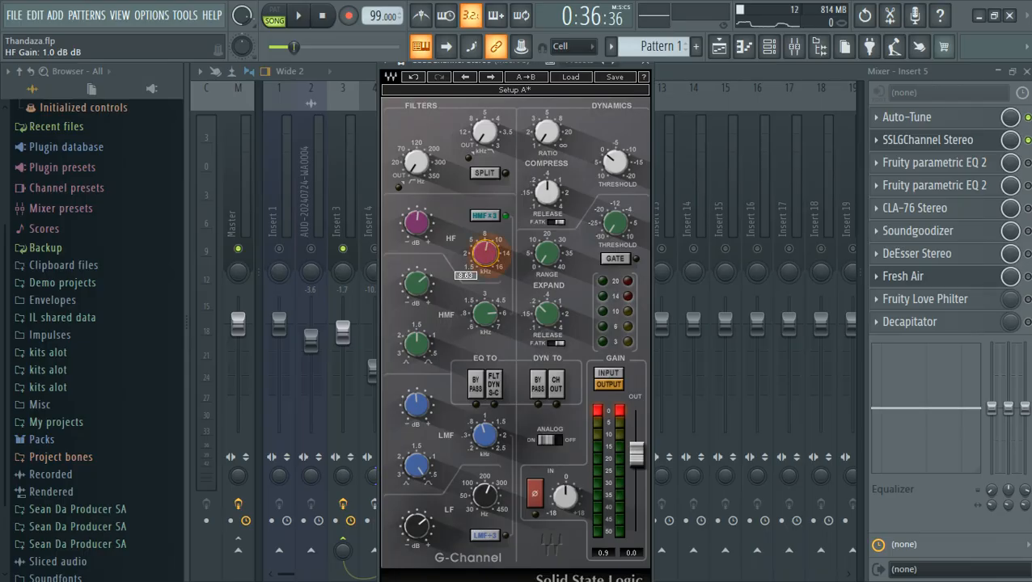
pyautogui.click(417, 282)
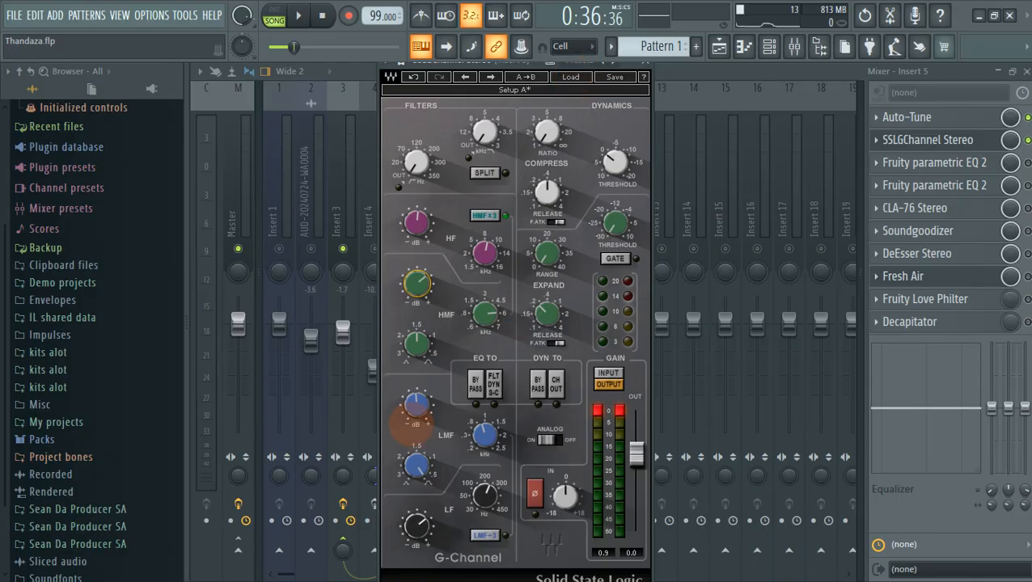
# Set the G-Channel LMF gain to -0.6 dB and LF gain to about 5.8 dB around 263.
pyautogui.moveTo(416, 406); pyautogui.dragTo(416, 404)
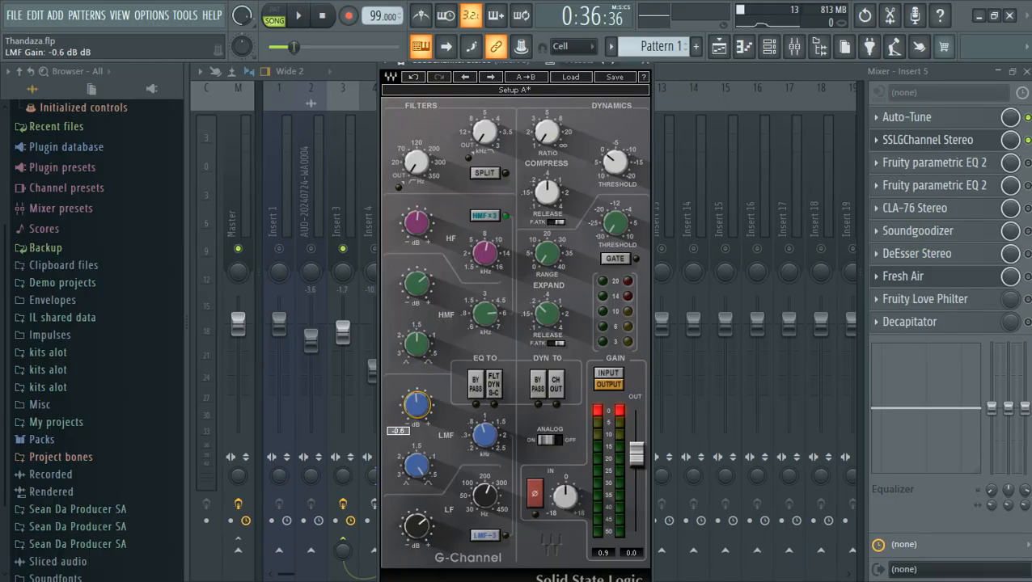
pyautogui.click(488, 433)
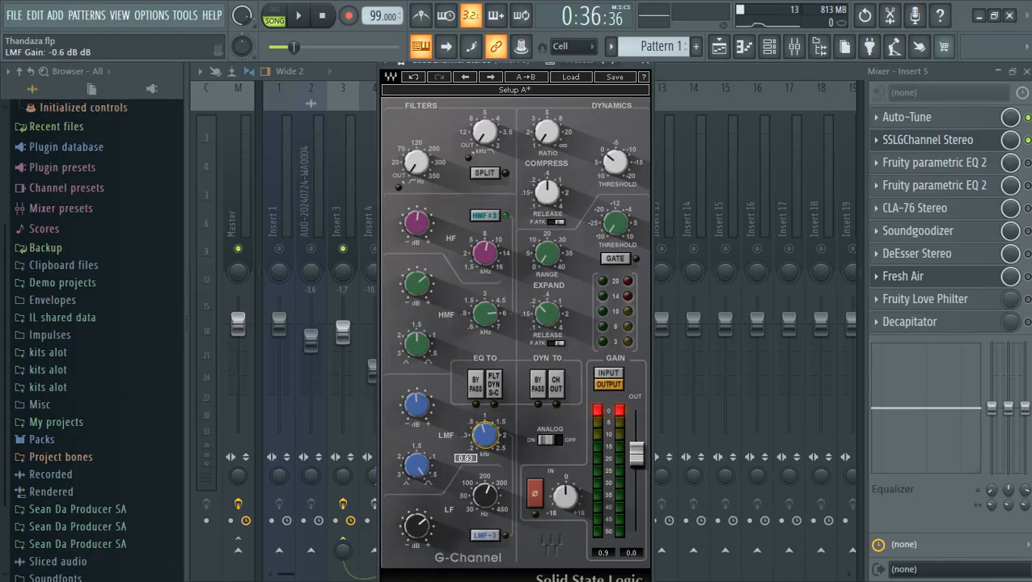
pyautogui.click(418, 465)
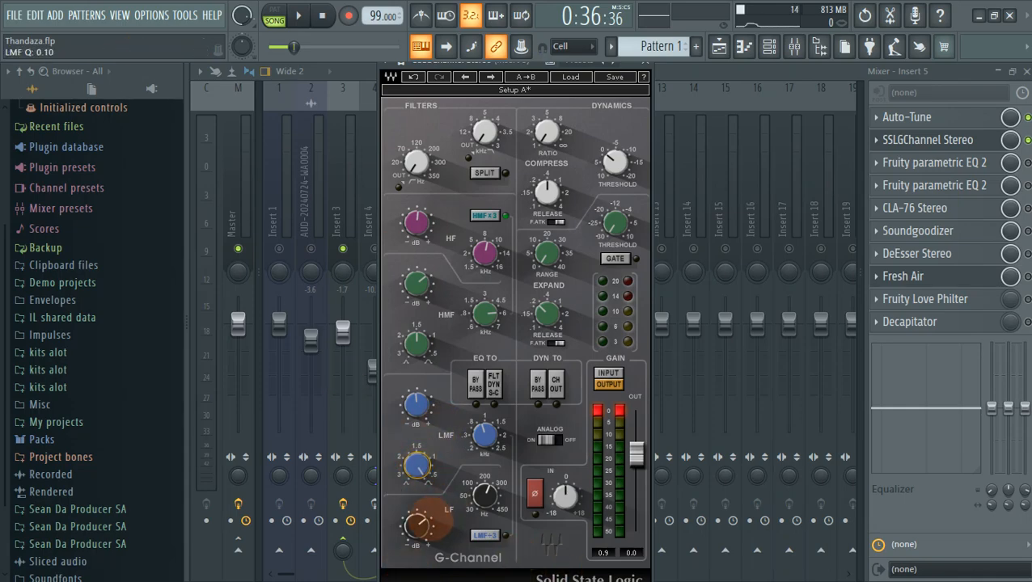
pyautogui.moveTo(426, 520)
pyautogui.click(417, 526)
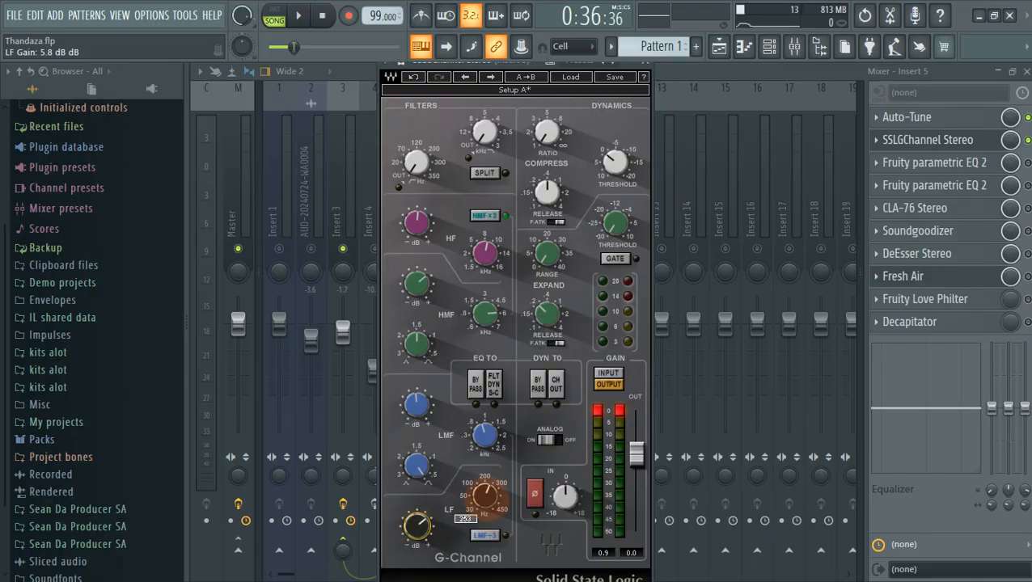
pyautogui.click(486, 494)
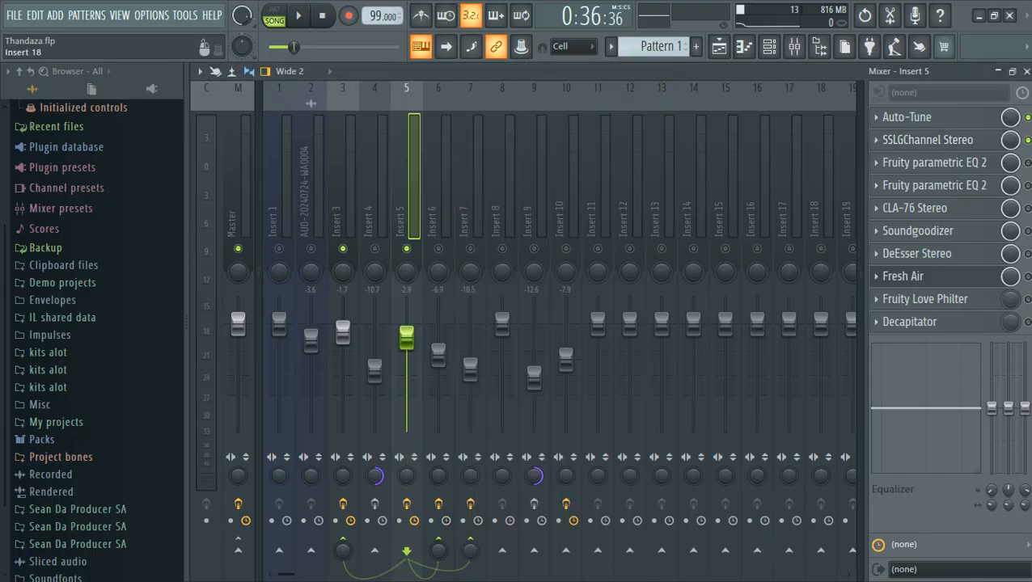
pyautogui.click(645, 65)
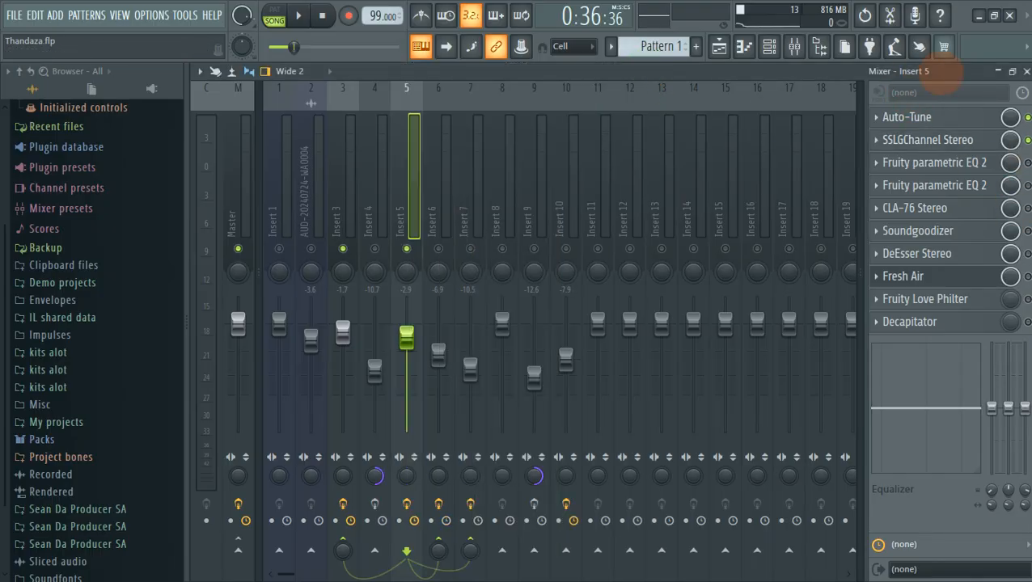
pyautogui.click(719, 47)
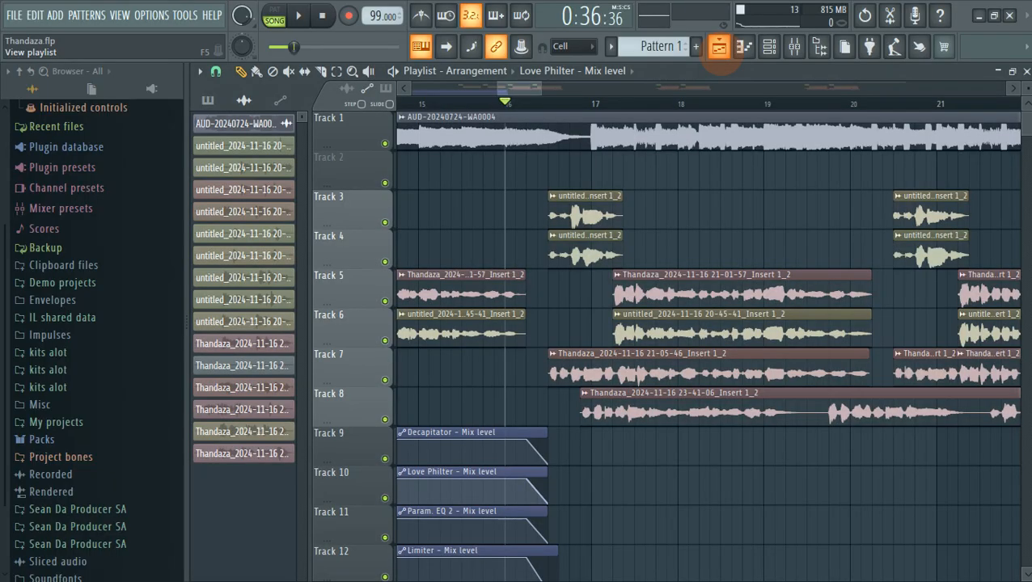
pyautogui.click(719, 47)
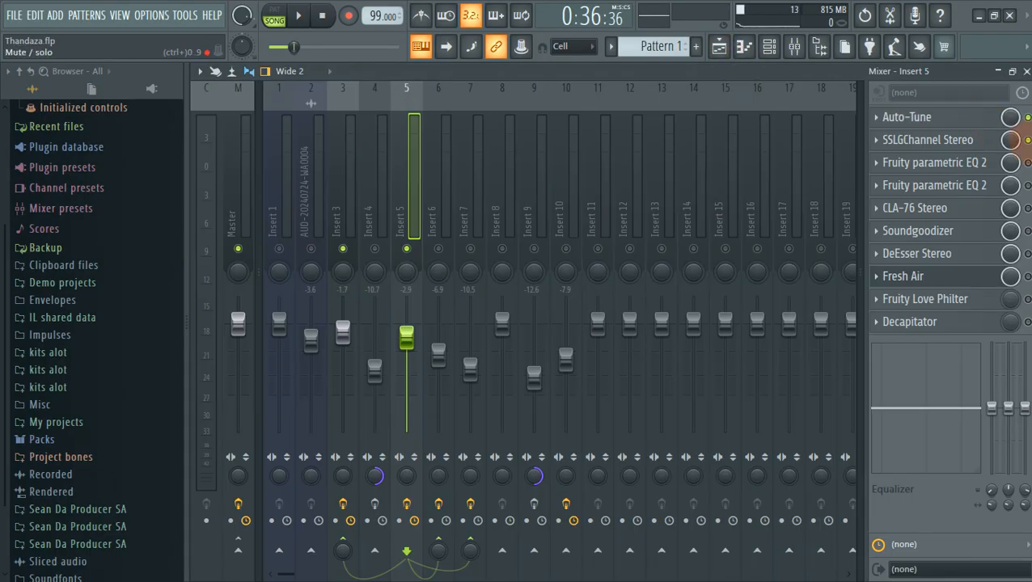
pyautogui.press('space')
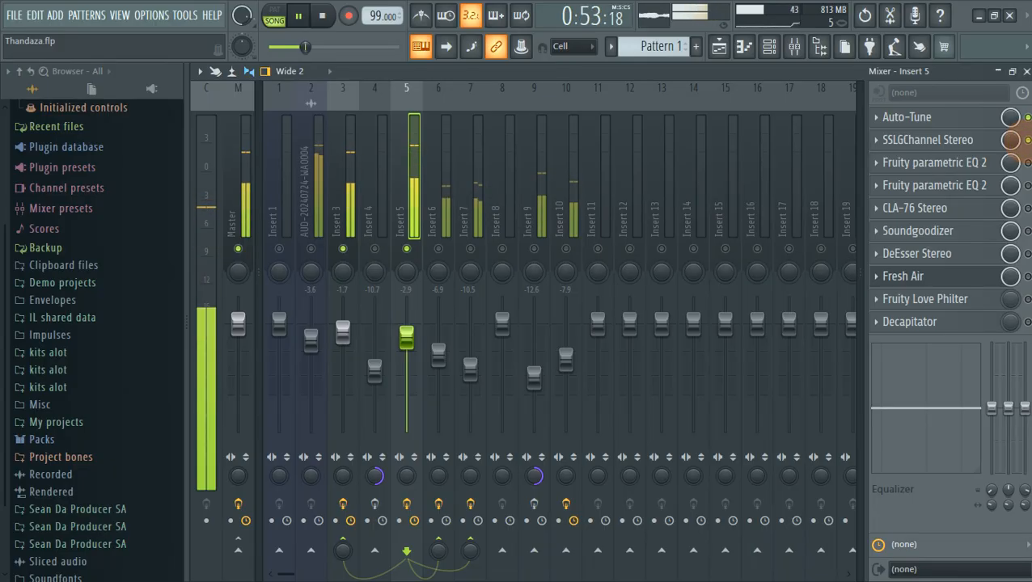
pyautogui.press('space')
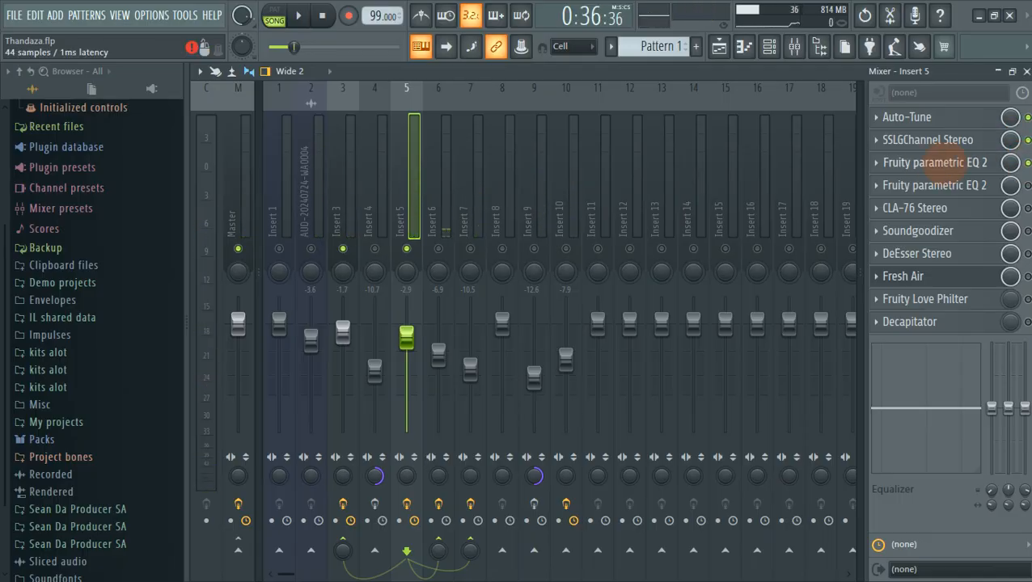
# In Insert 5's first Parametric EQ 2, move the high-pass cutoff to about 193 Hz while listening.
pyautogui.click(971, 162)
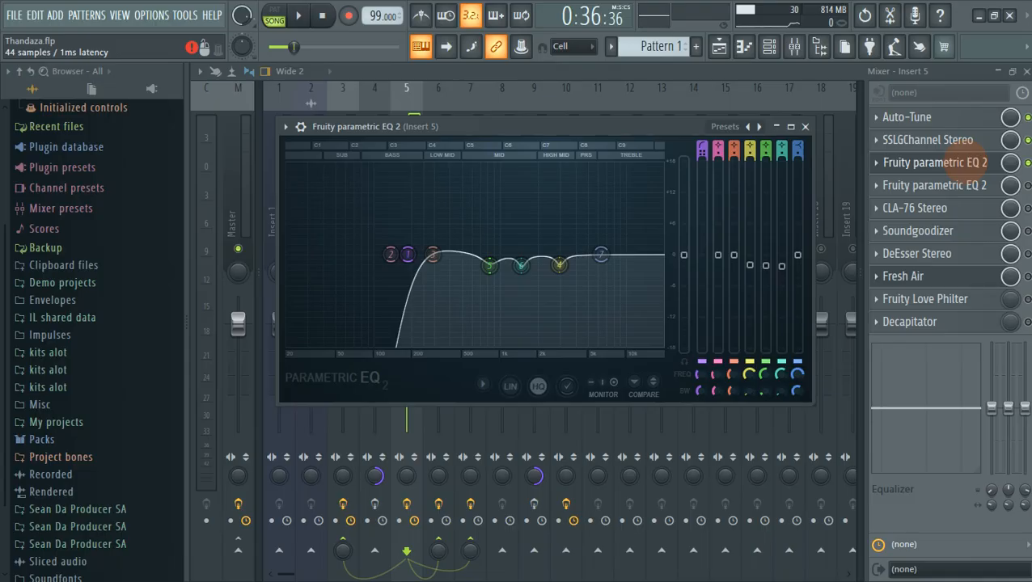
pyautogui.moveTo(669, 128); pyautogui.dragTo(659, 108)
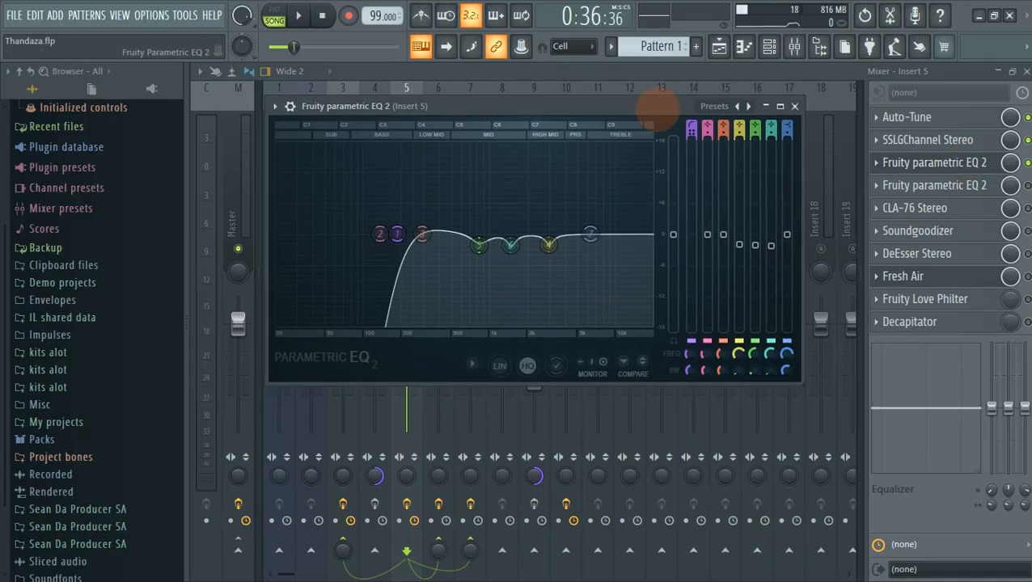
pyautogui.moveTo(397, 234); pyautogui.dragTo(368, 233)
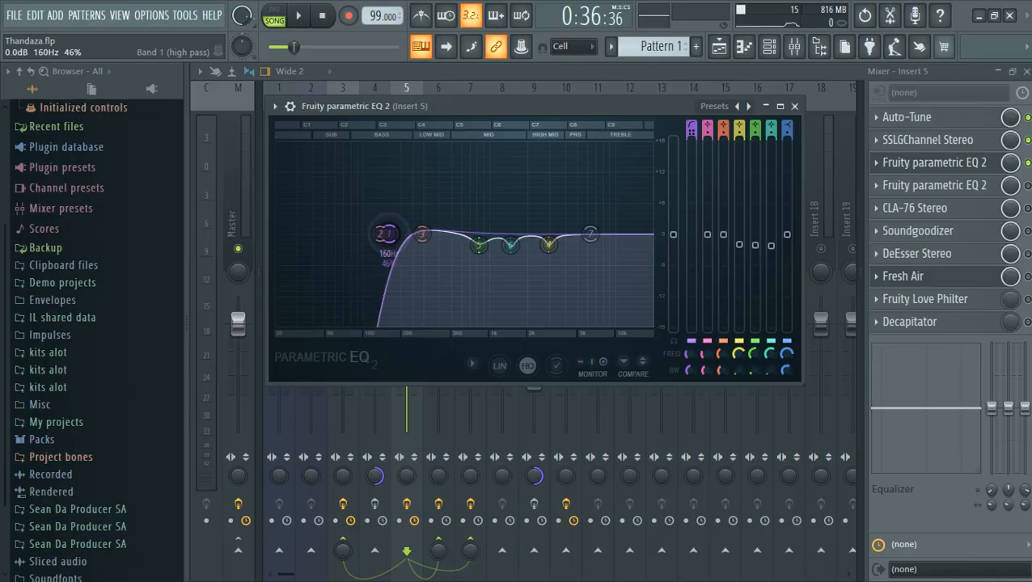
pyautogui.press('space')
pyautogui.moveTo(388, 234)
pyautogui.mouseDown()
pyautogui.moveTo(399, 233)
pyautogui.moveTo(277, 234)
pyautogui.moveTo(394, 234)
pyautogui.mouseUp()
pyautogui.press('space')
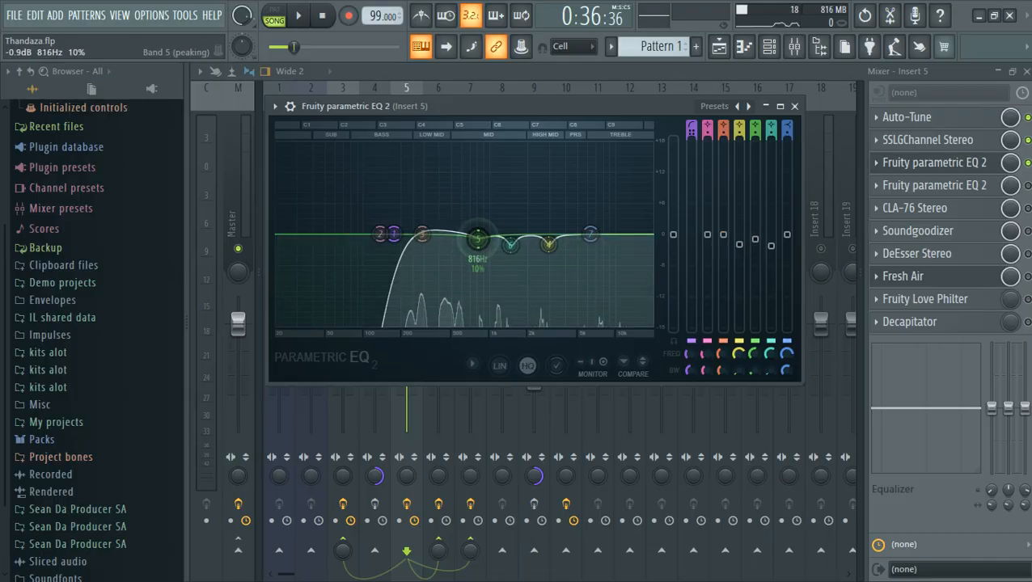
# Audition a +10.6 dB boost on band 5, then flatten it back to 0 dB.
pyautogui.press('space')
pyautogui.moveTo(476, 240); pyautogui.dragTo(476, 184)
pyautogui.press('space')
pyautogui.moveTo(755, 183); pyautogui.dragTo(755, 244)
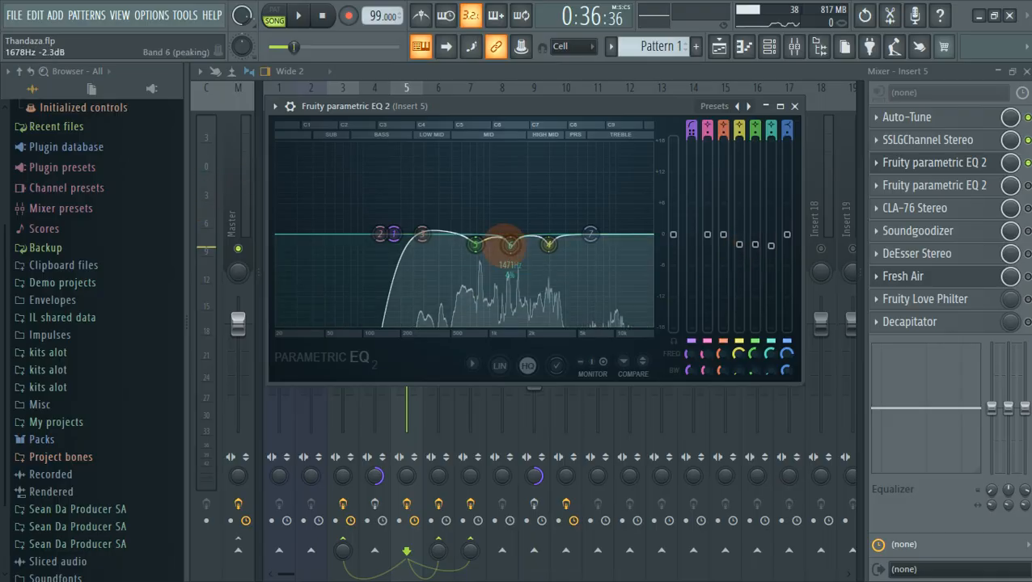
# Shape band 6 sharply near 1471 Hz during playback and close the EQ.
pyautogui.scroll(-1, 472, 246)
pyautogui.press('space')
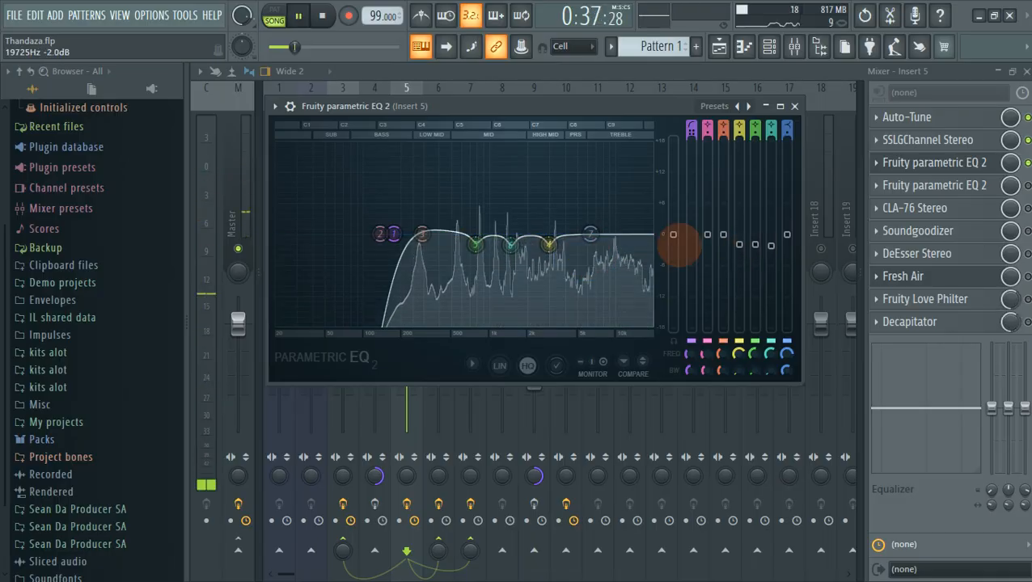
pyautogui.moveTo(771, 245)
pyautogui.mouseDown()
pyautogui.moveTo(770, 165)
pyautogui.moveTo(770, 245)
pyautogui.mouseUp()
pyautogui.press('space')
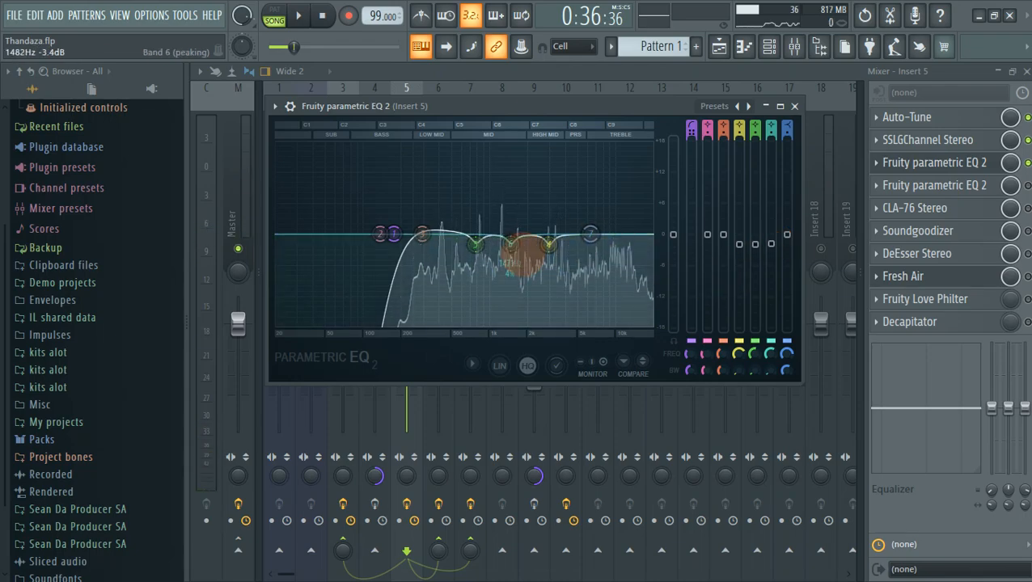
pyautogui.click(794, 106)
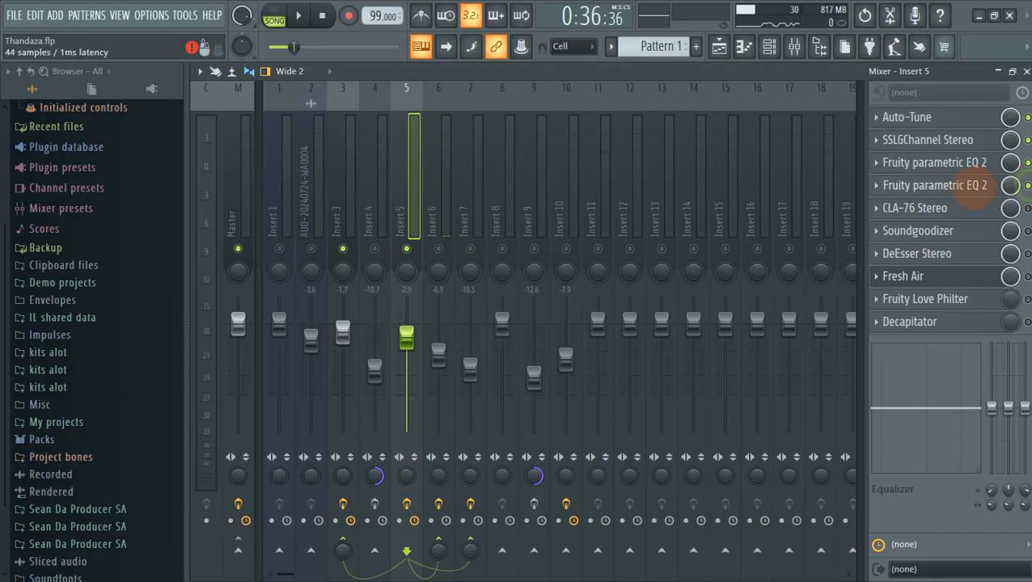
# Set the second Parametric EQ 2's low shelf to about 98 Hz, -5.2 dB, auditioning before closing.
pyautogui.click(971, 185)
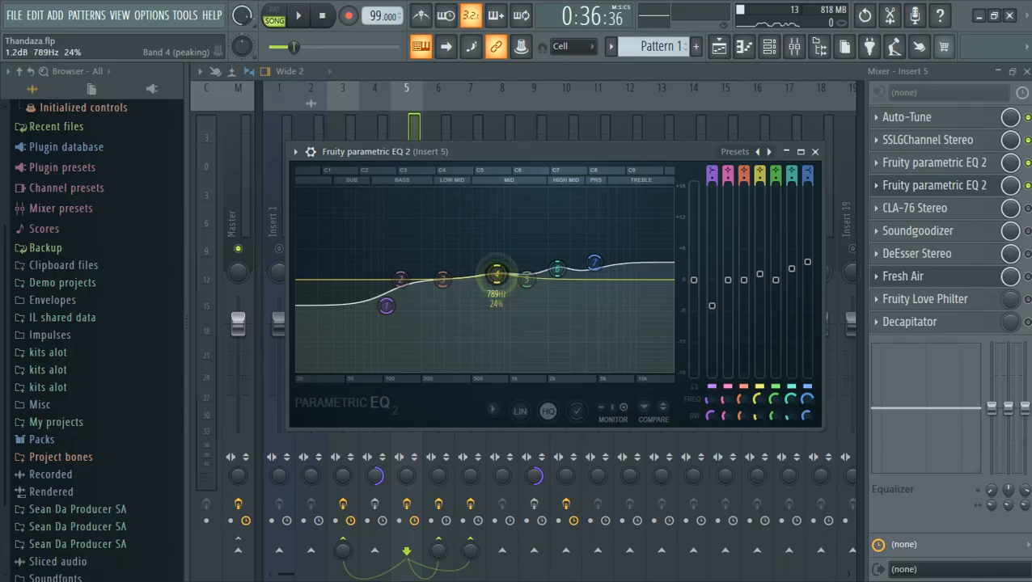
pyautogui.moveTo(386, 305); pyautogui.dragTo(385, 305)
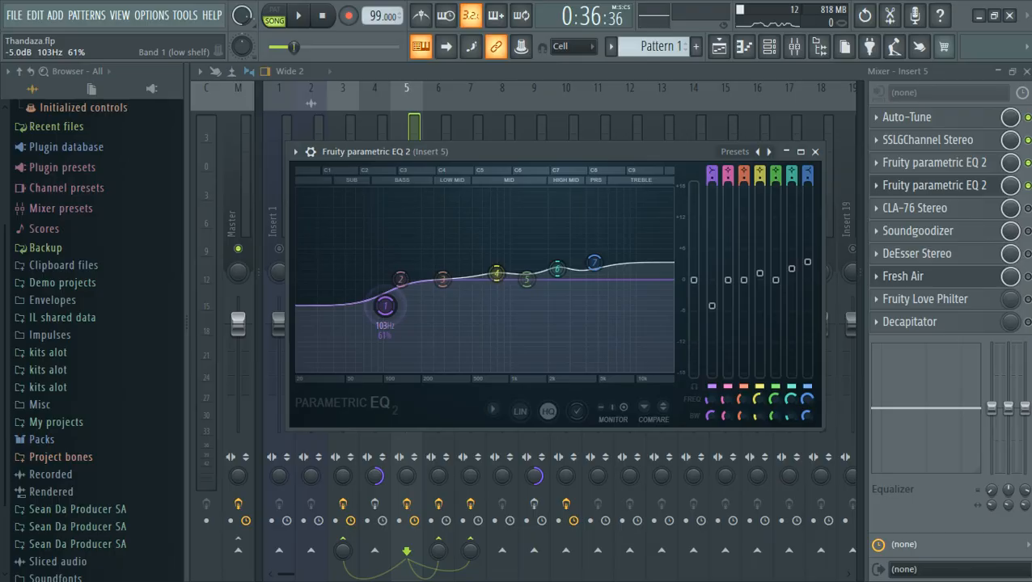
pyautogui.moveTo(385, 306); pyautogui.dragTo(384, 306)
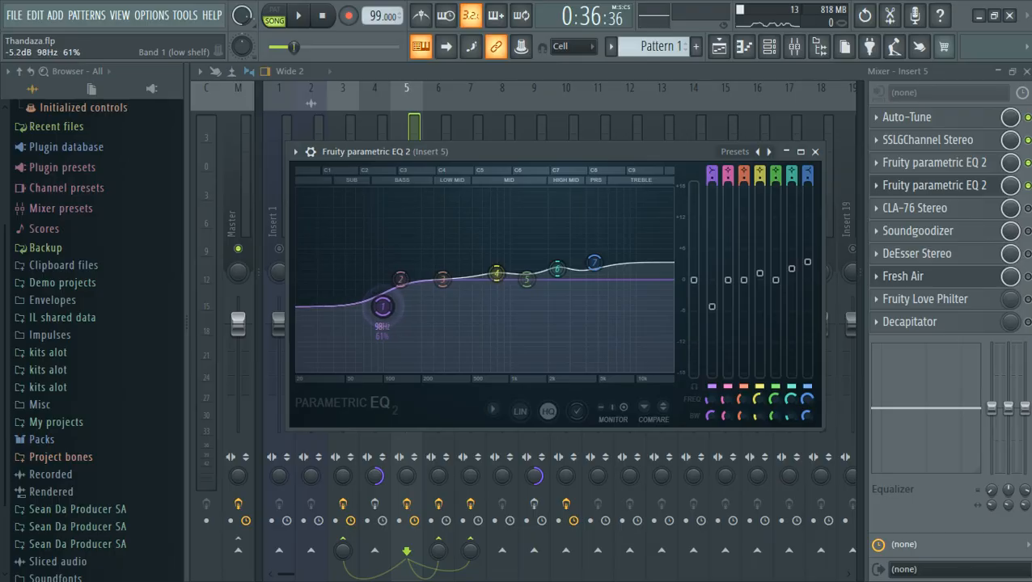
pyautogui.press('space')
pyautogui.press('space')
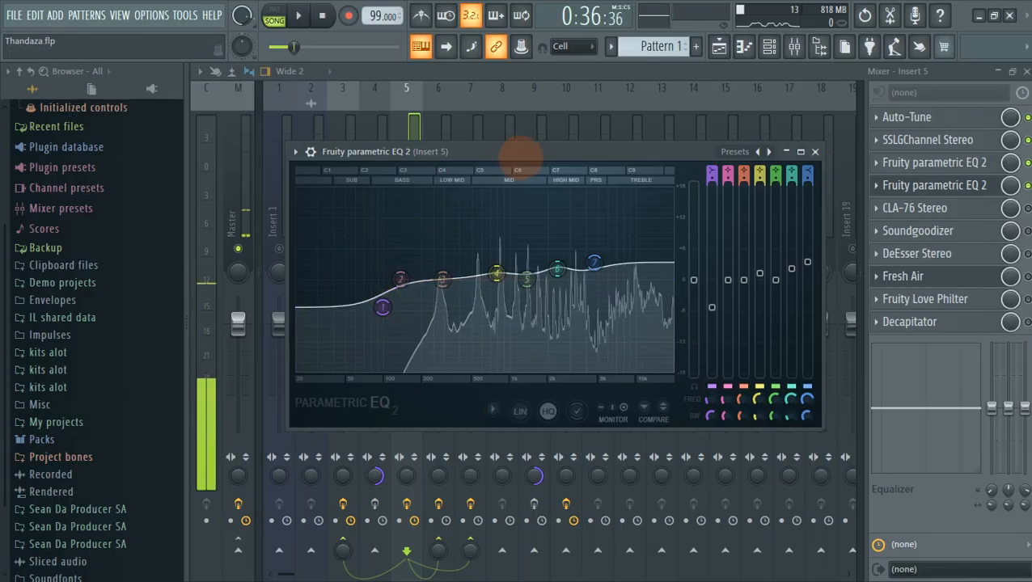
pyautogui.press('space')
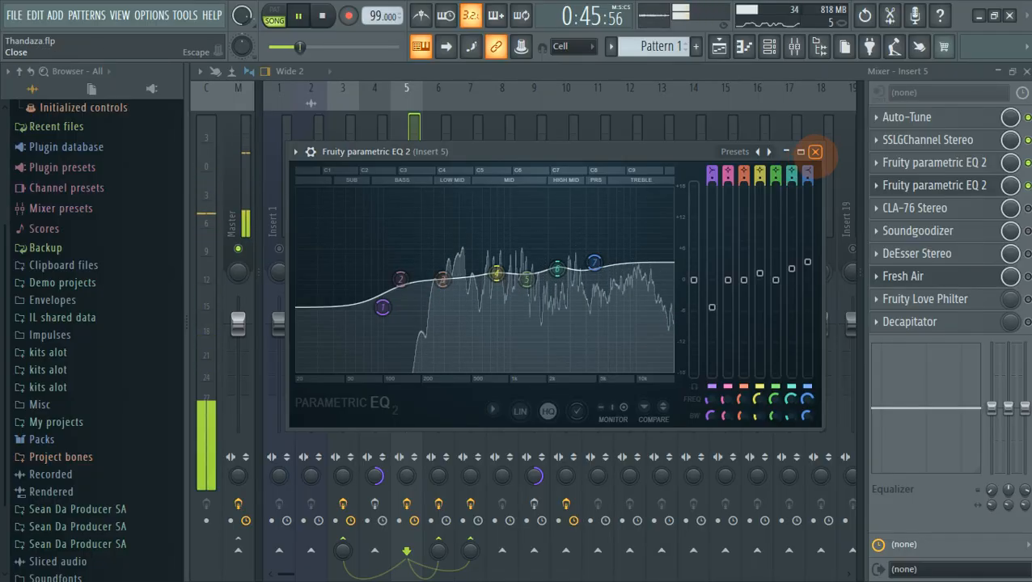
pyautogui.click(816, 153)
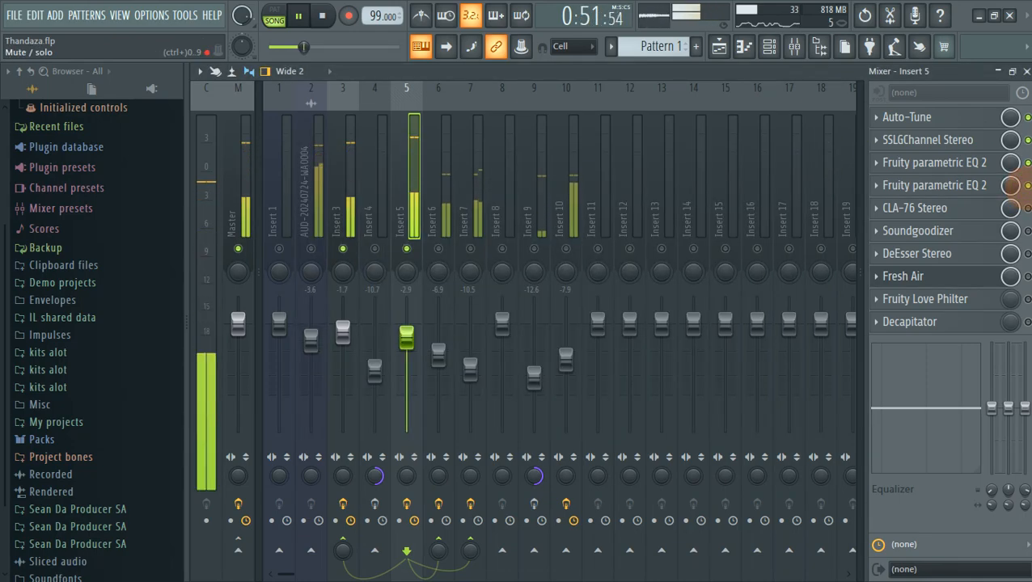
pyautogui.press('space')
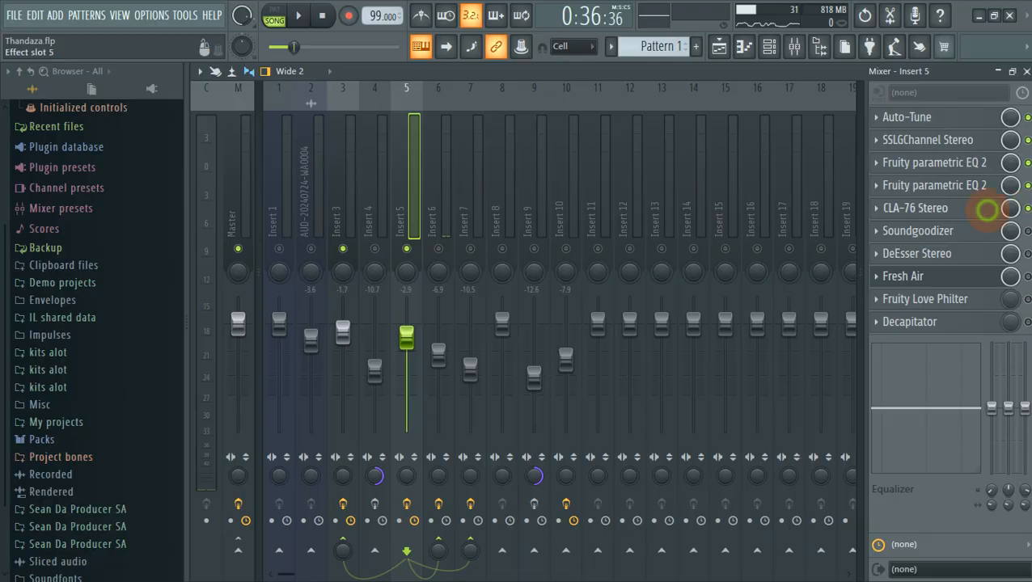
# Set Insert 5's CLA-76 compressor attack to 7 and release to 5.
pyautogui.click(995, 209)
pyautogui.moveTo(597, 144); pyautogui.dragTo(571, 133)
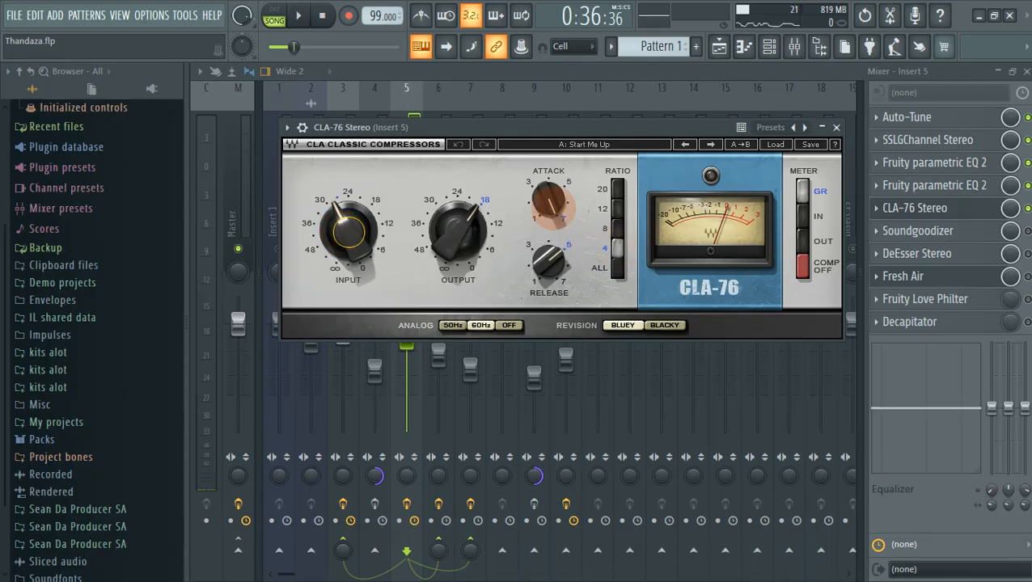
pyautogui.click(541, 203)
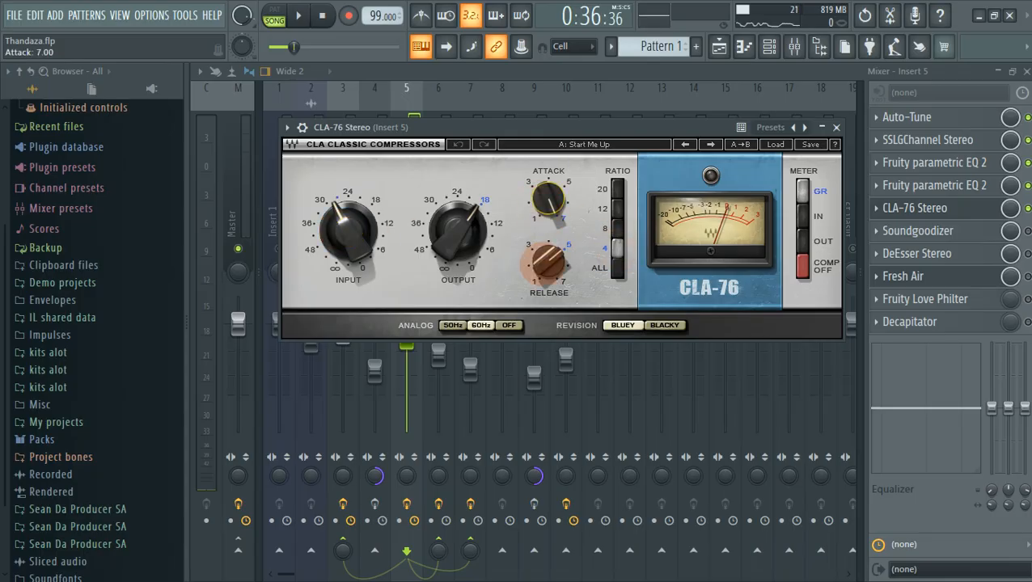
pyautogui.click(547, 261)
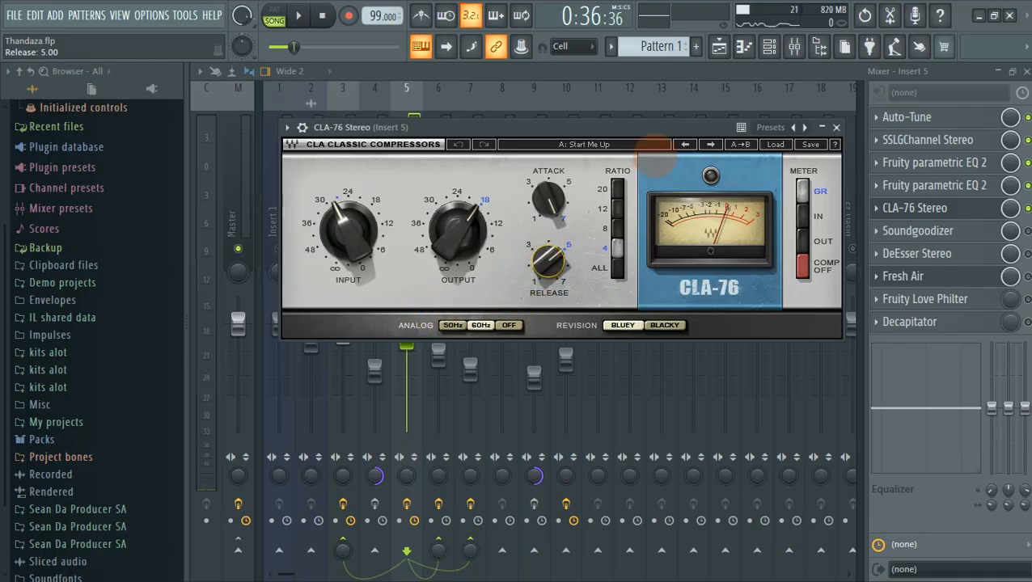
# Audition the compression, close the CLA-76, and replay the song from the start.
pyautogui.press('space')
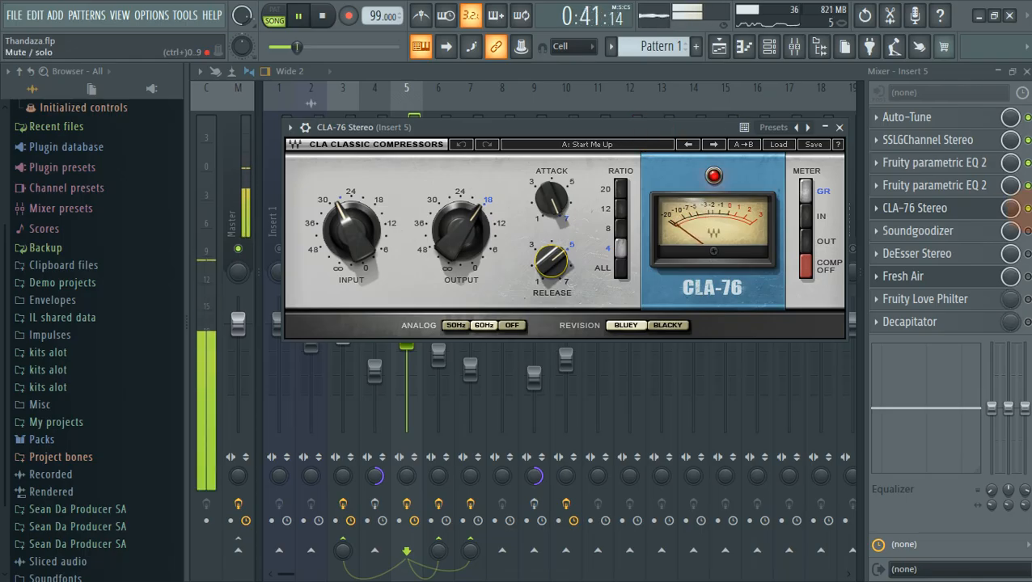
pyautogui.press('space')
pyautogui.click(1027, 208)
pyautogui.press('Escape')
pyautogui.press('space')
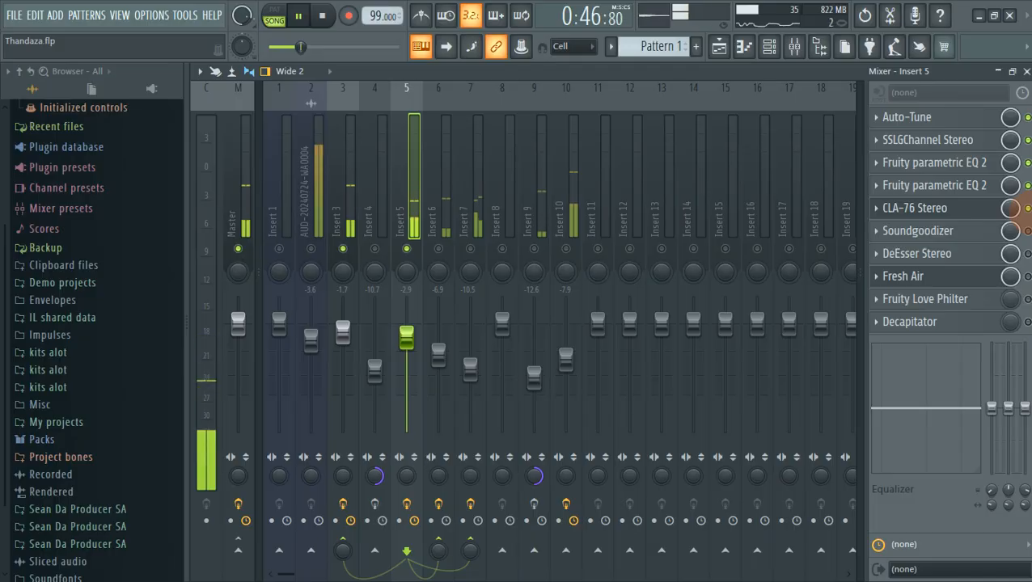
pyautogui.press('space')
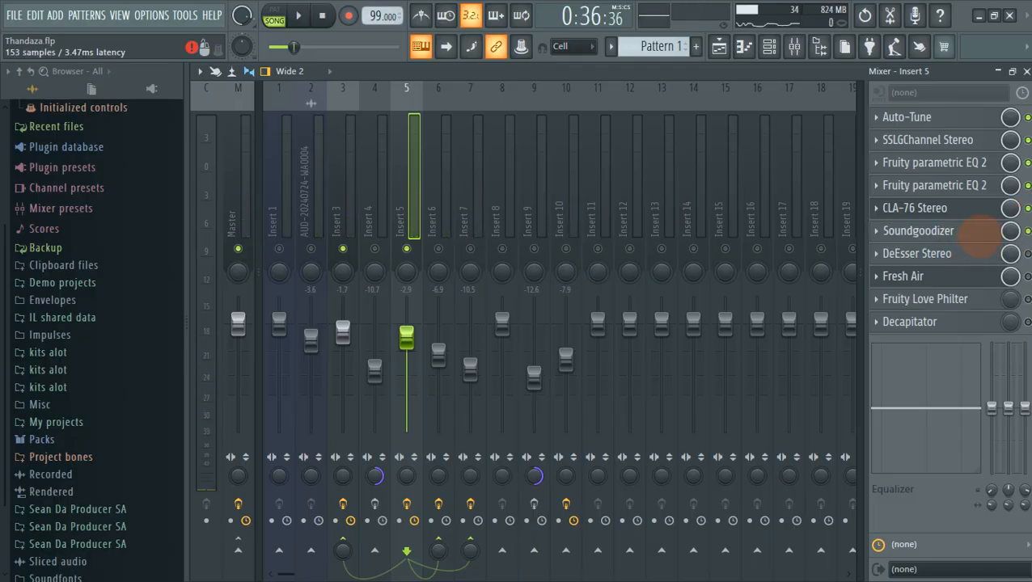
pyautogui.click(980, 234)
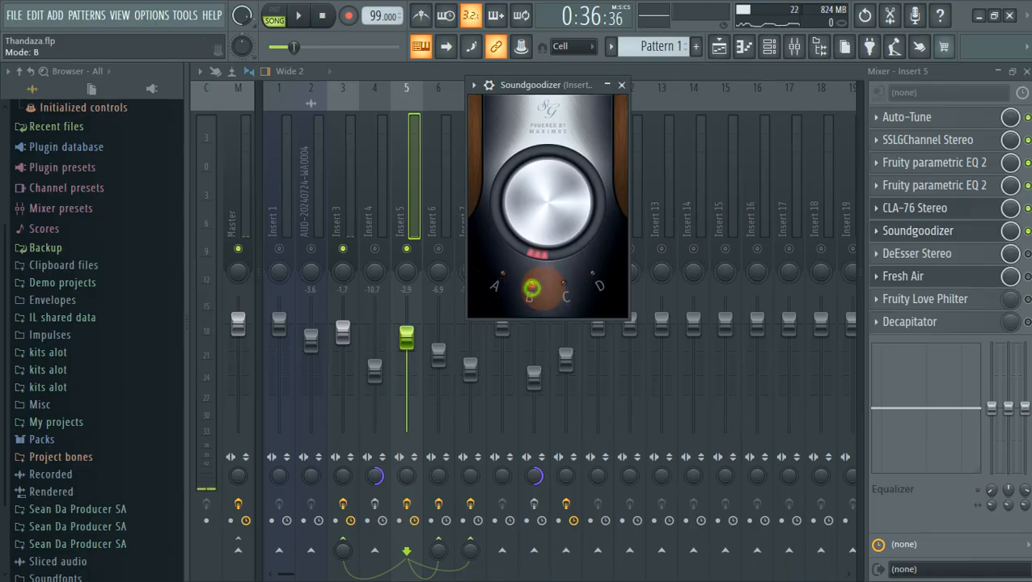
pyautogui.click(531, 283)
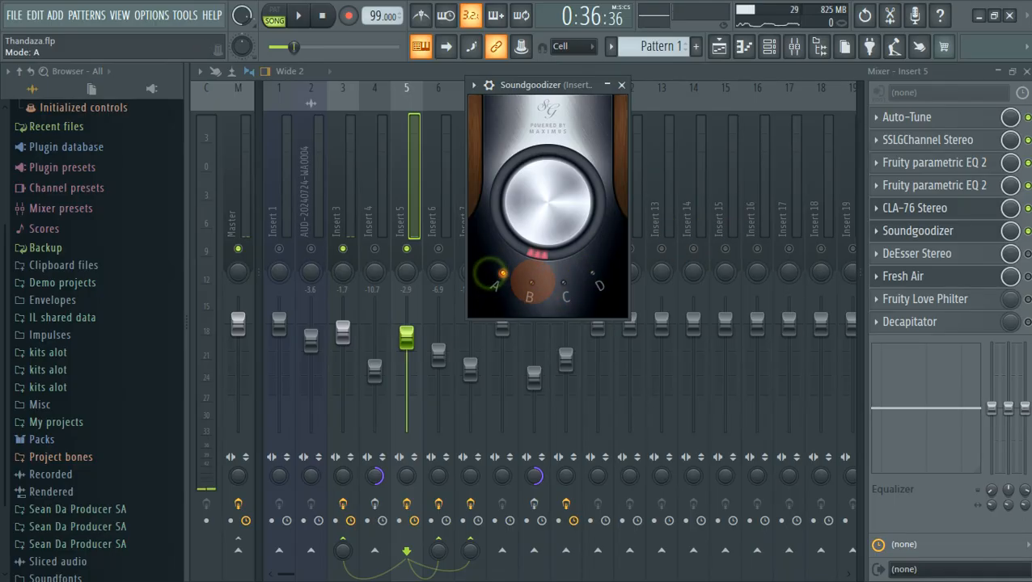
pyautogui.click(565, 287)
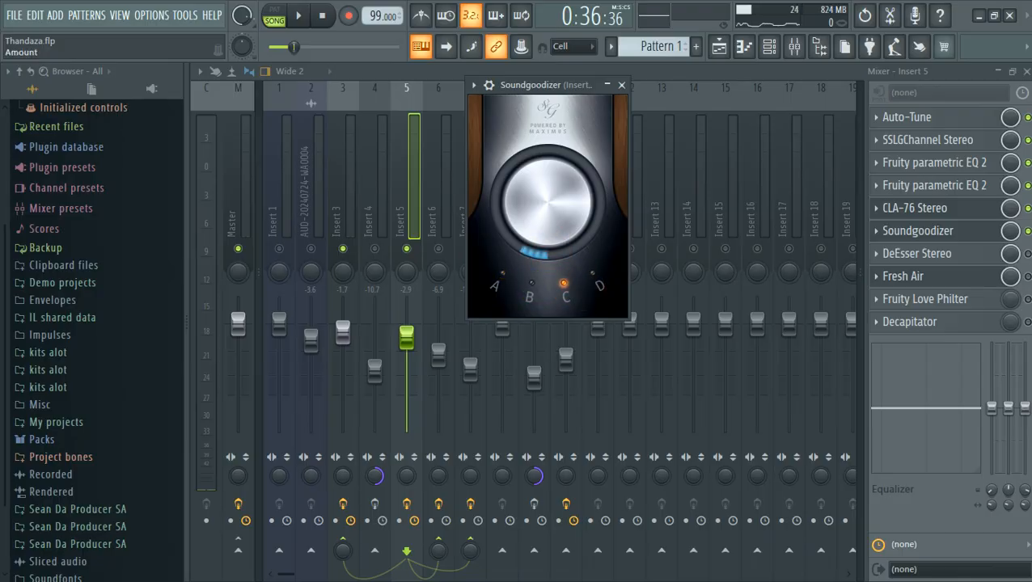
pyautogui.press('space')
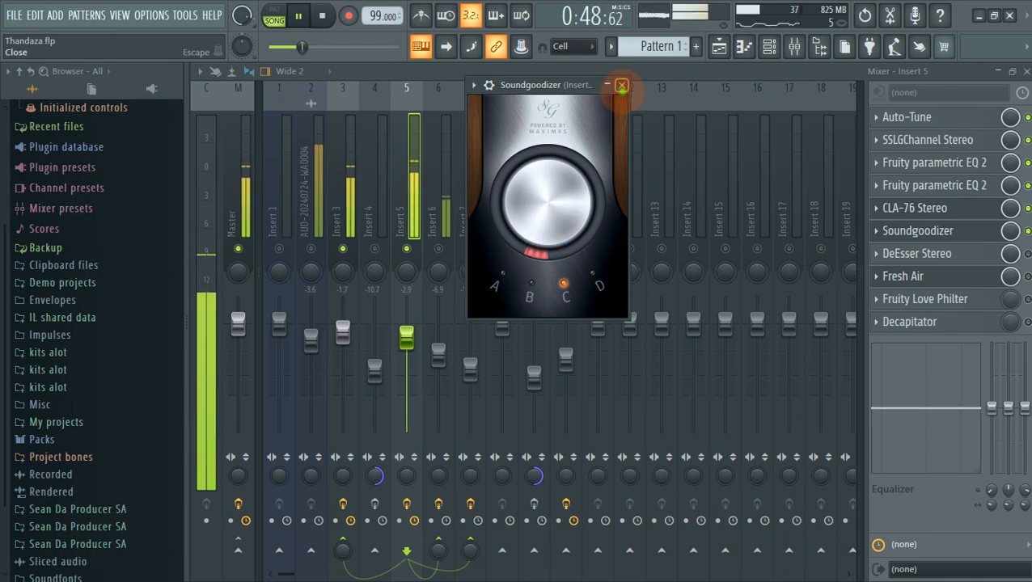
pyautogui.click(621, 85)
pyautogui.press('space')
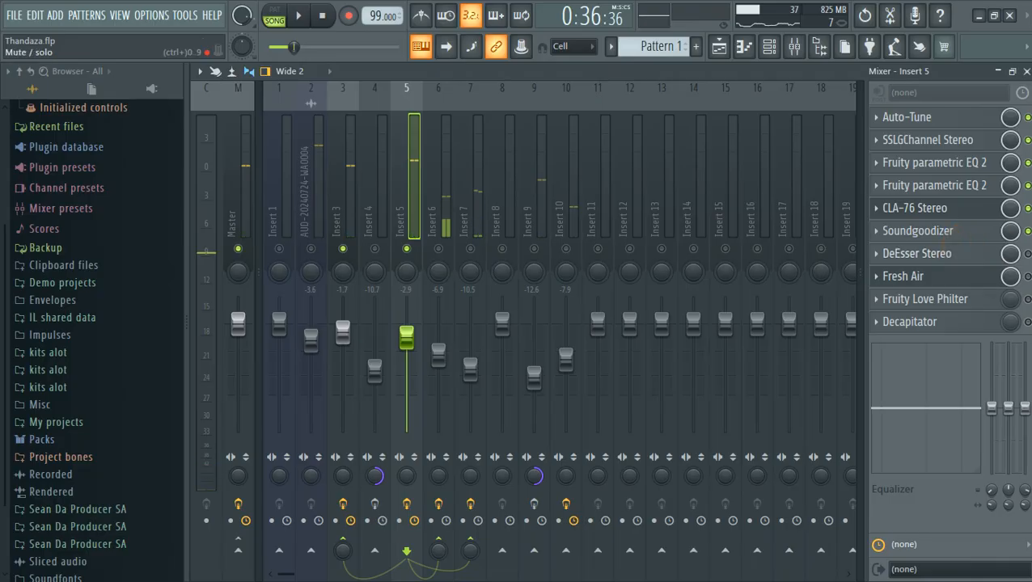
# Lower Insert 5's DeEsser threshold to -22.5 dB while the mix plays, then close it.
pyautogui.click(981, 256)
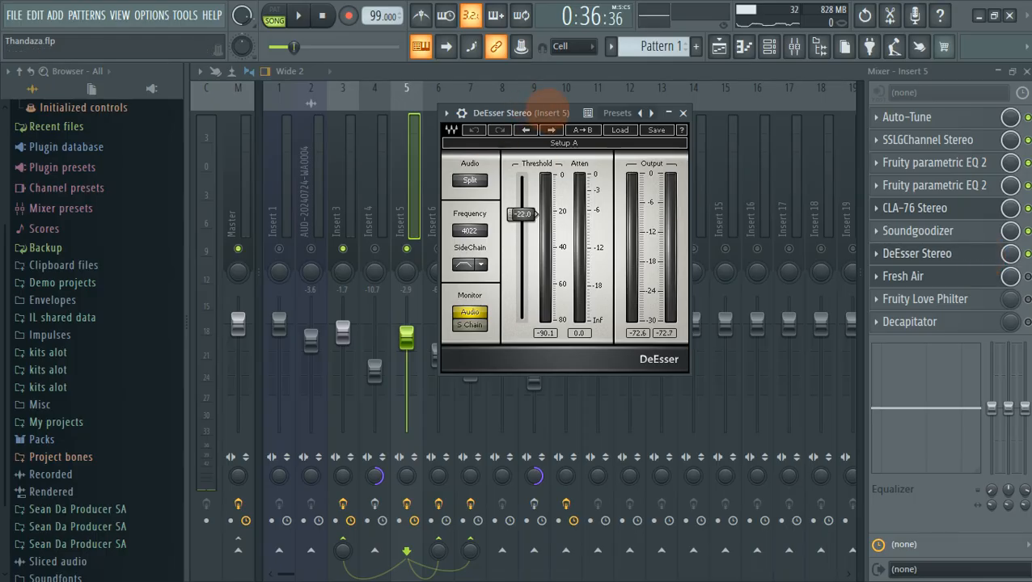
pyautogui.moveTo(485, 113); pyautogui.dragTo(493, 98)
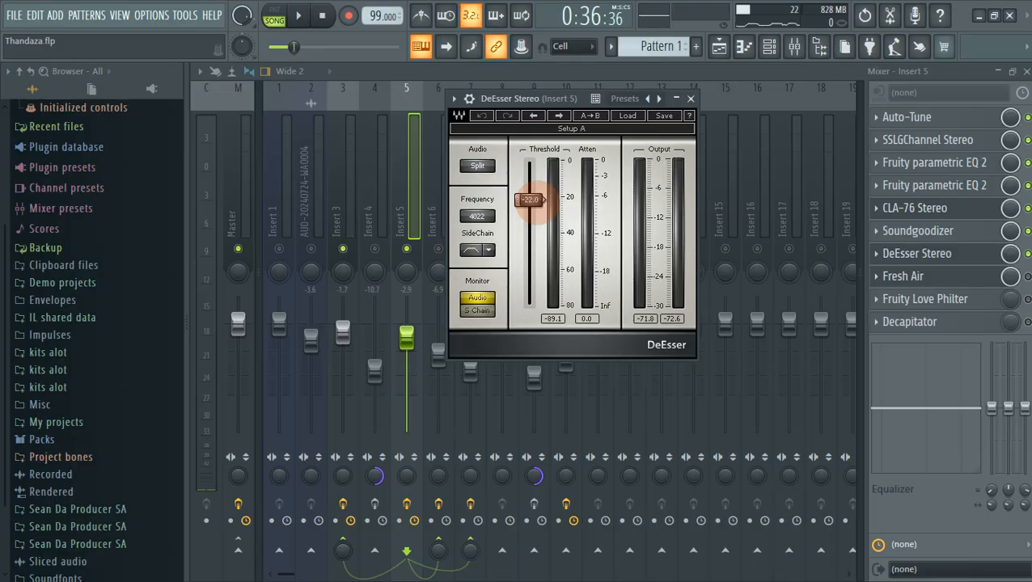
pyautogui.press('space')
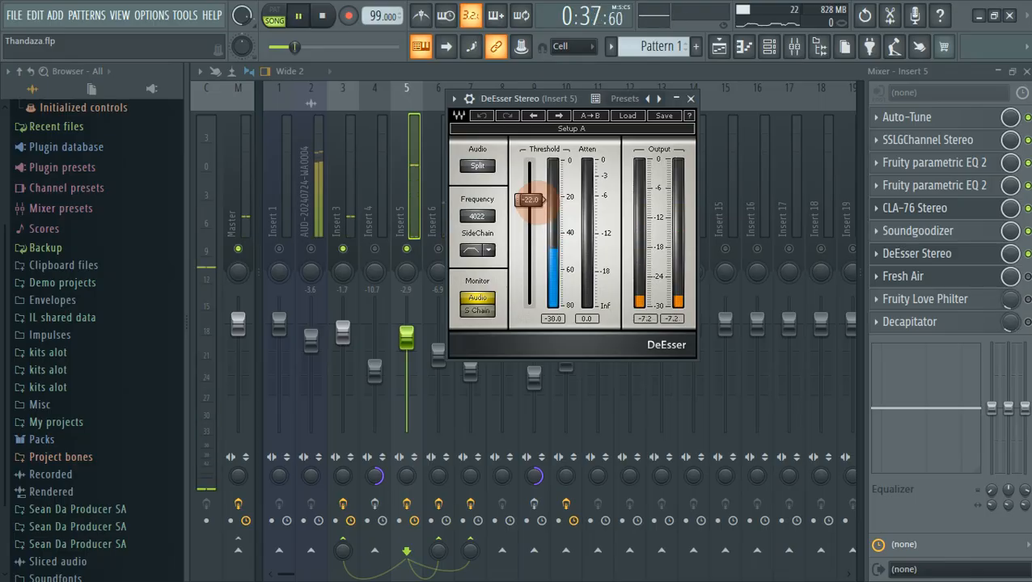
pyautogui.moveTo(530, 199); pyautogui.dragTo(530, 200)
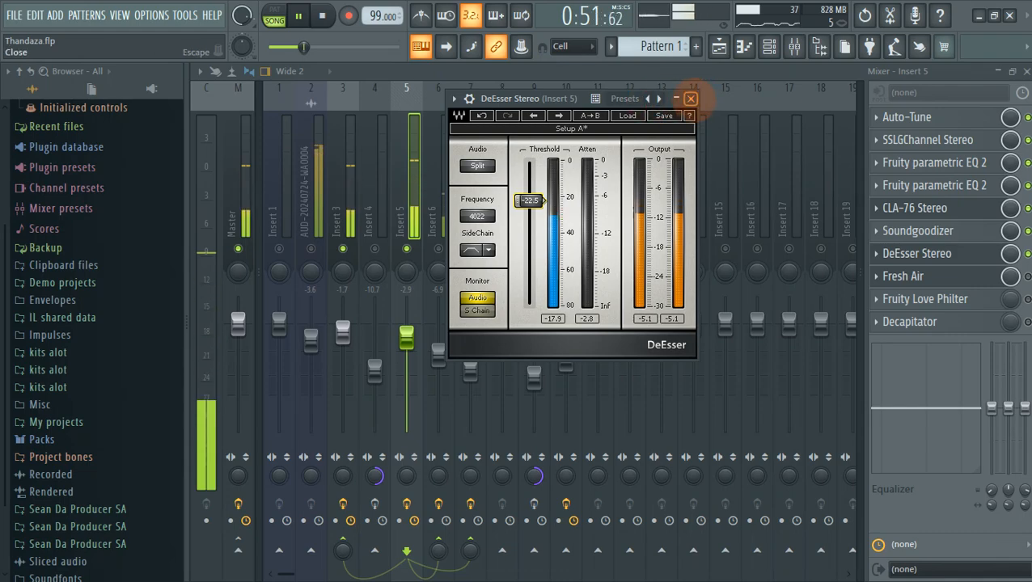
pyautogui.click(690, 98)
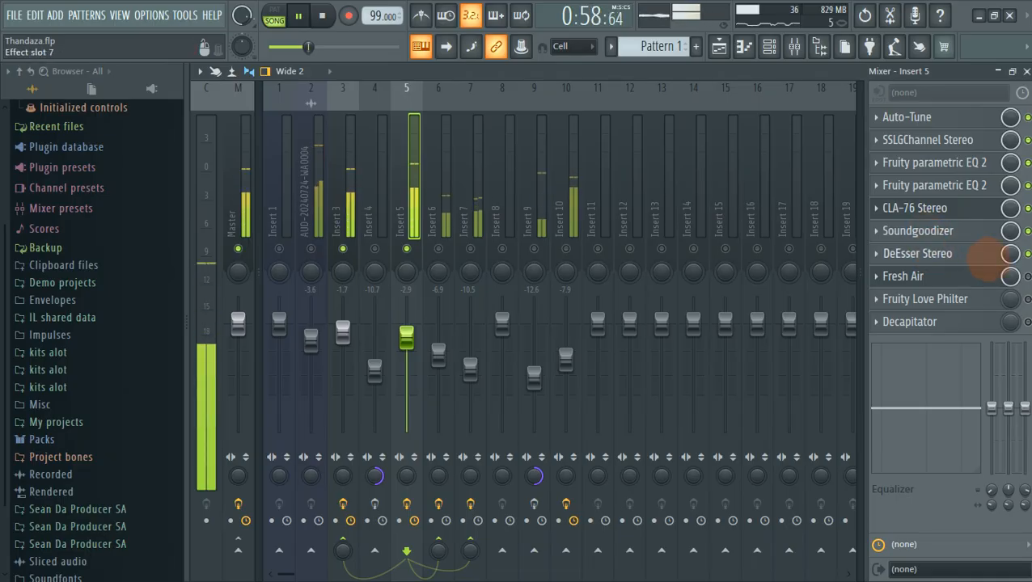
pyautogui.press('space')
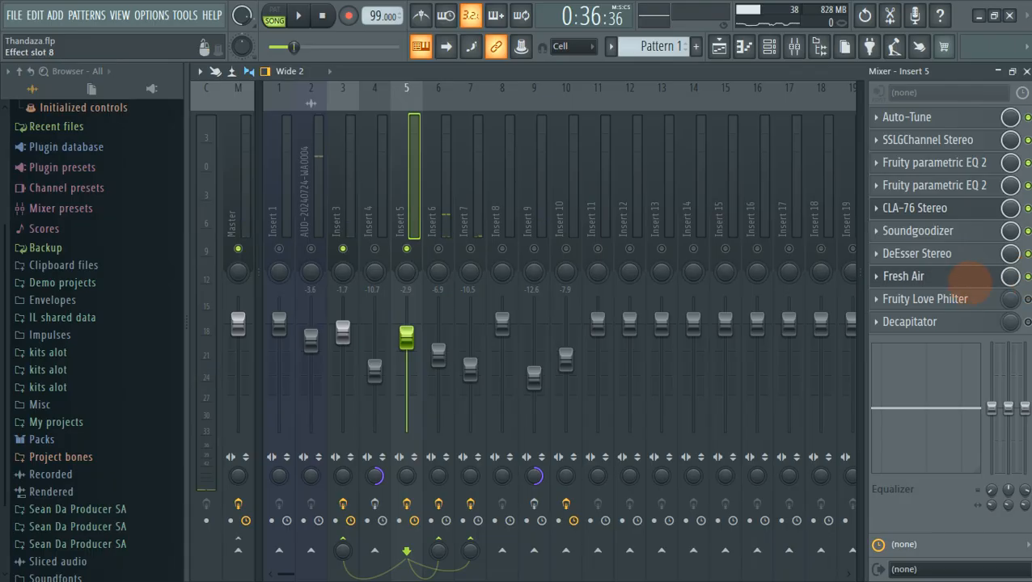
pyautogui.click(982, 280)
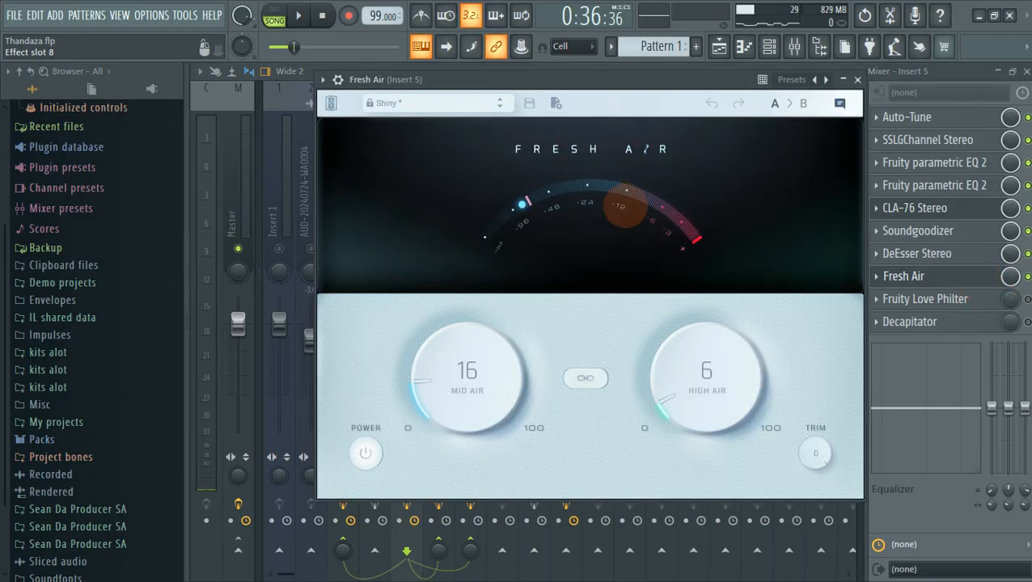
pyautogui.moveTo(637, 79)
pyautogui.mouseDown()
pyautogui.moveTo(606, 74)
pyautogui.moveTo(618, 76)
pyautogui.mouseUp()
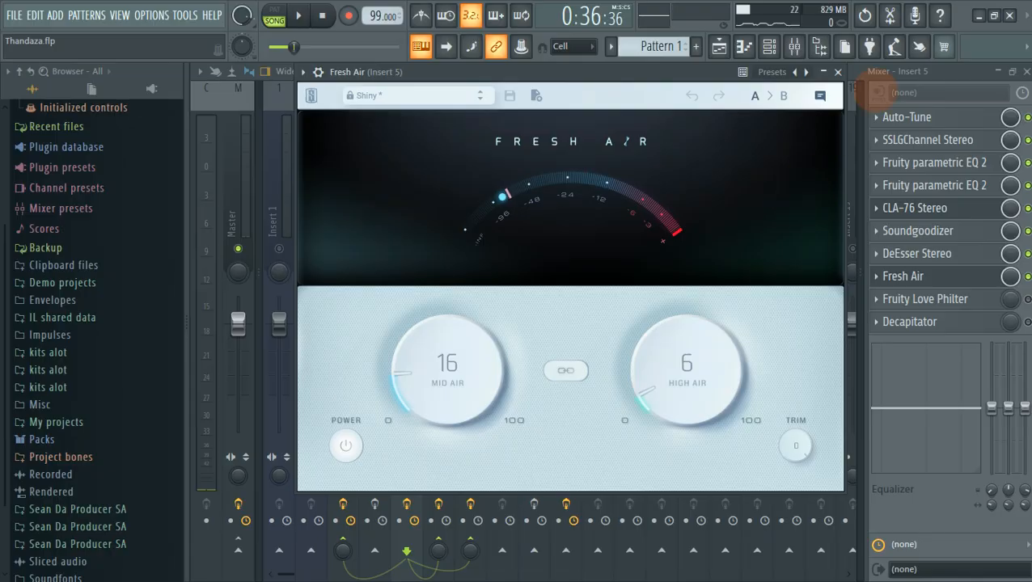
pyautogui.click(964, 77)
pyautogui.press('space')
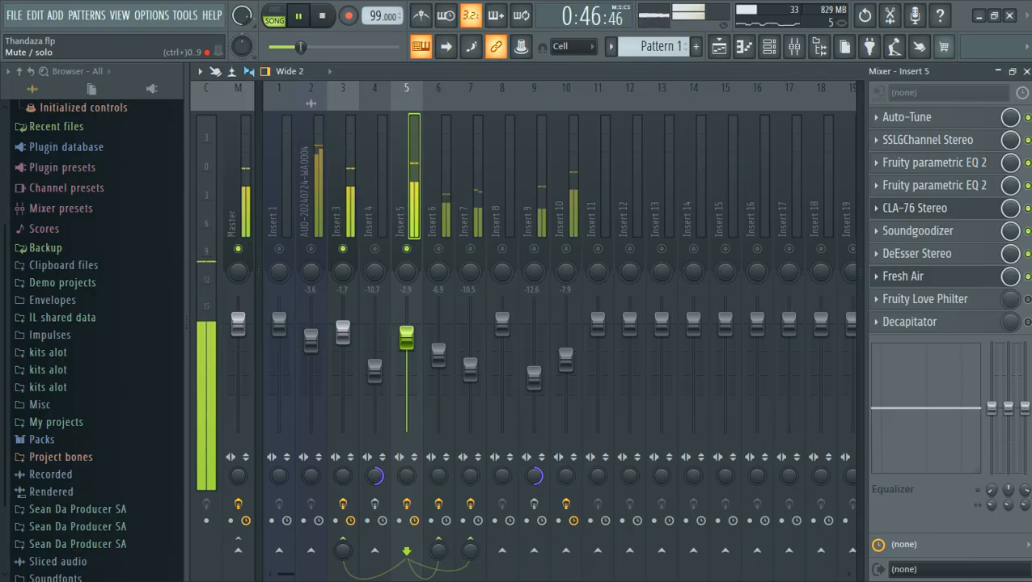
# Unmute Inserts 4 and 6 while auditioning, then select Insert 6 to show its H-Delay chain.
pyautogui.press('space')
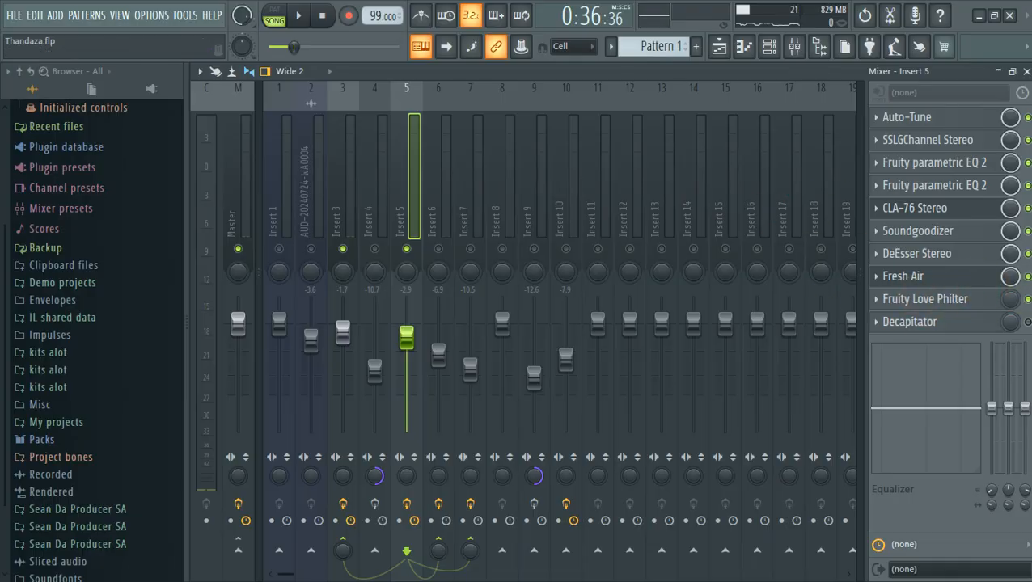
pyautogui.press('space')
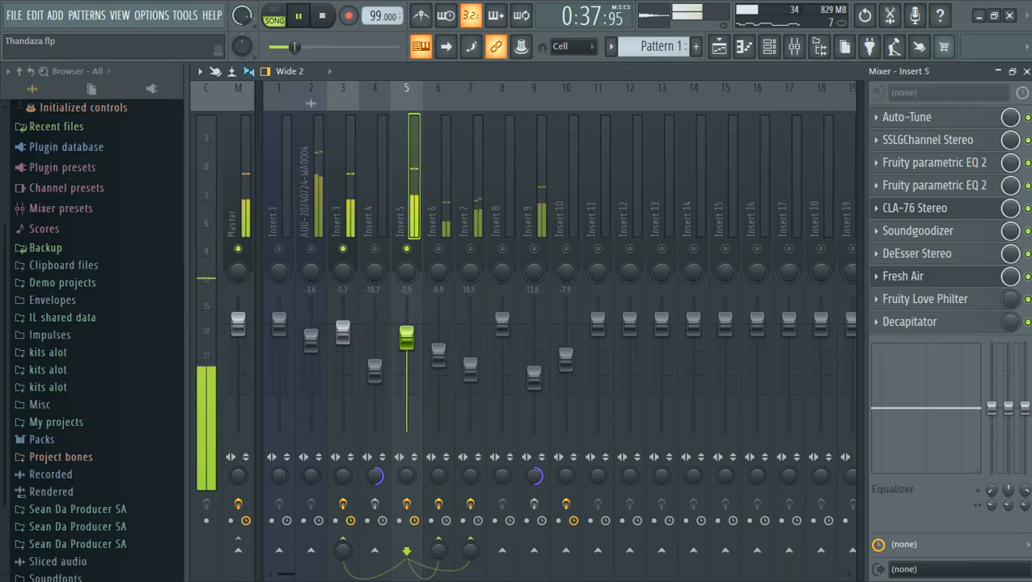
pyautogui.press('space')
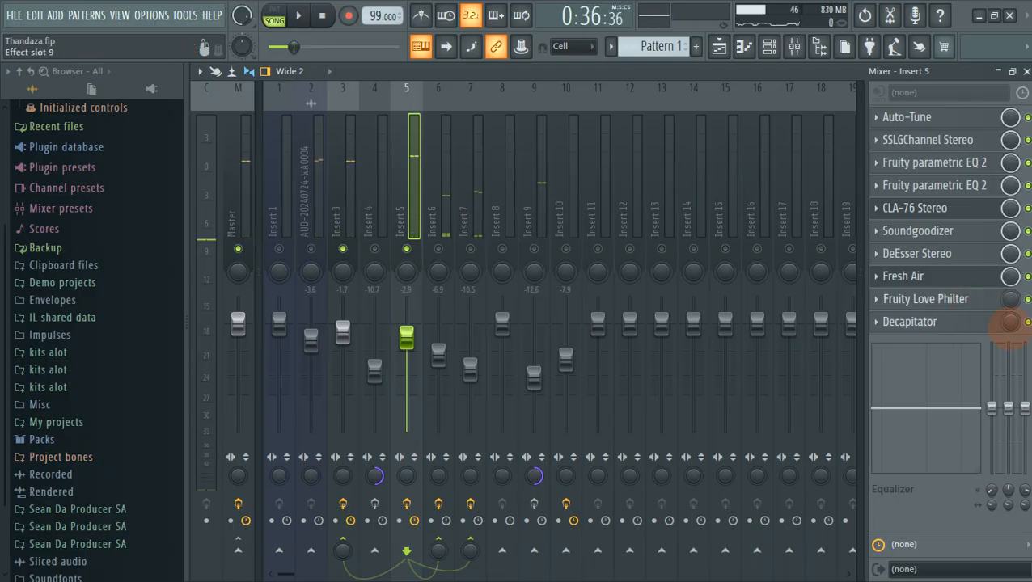
pyautogui.scroll(1, 375, 243)
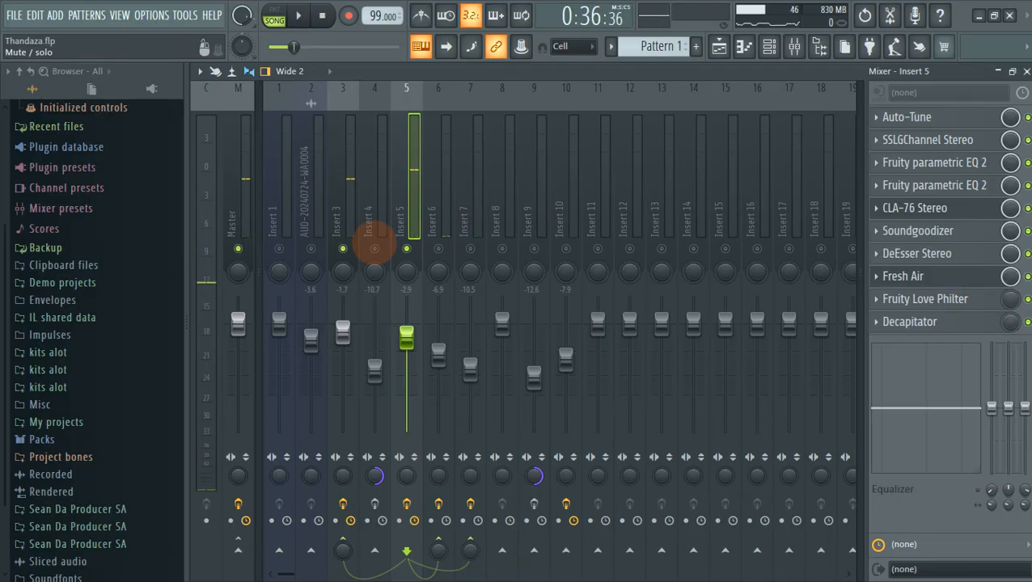
pyautogui.click(374, 244)
pyautogui.press('space')
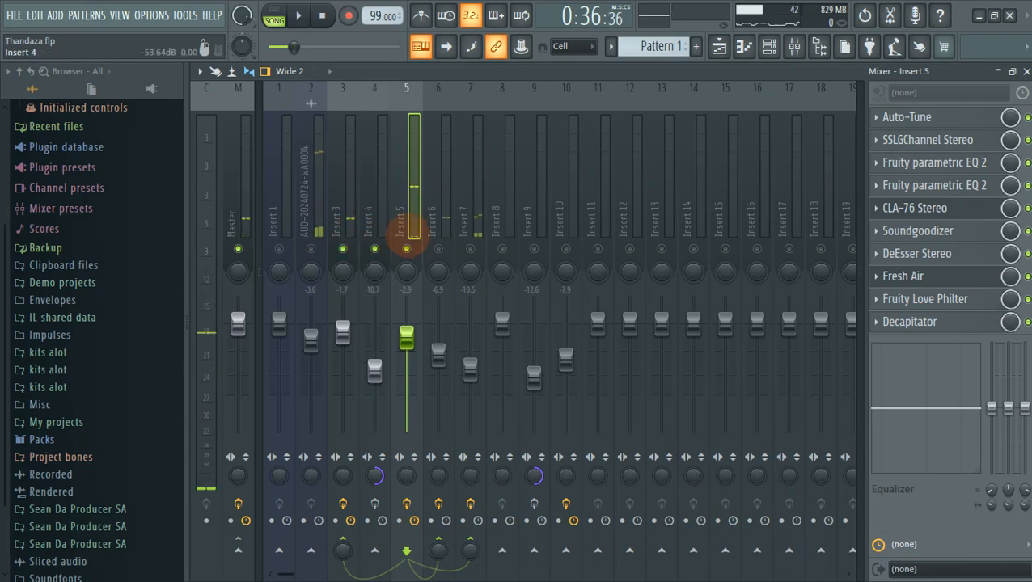
pyautogui.click(439, 248)
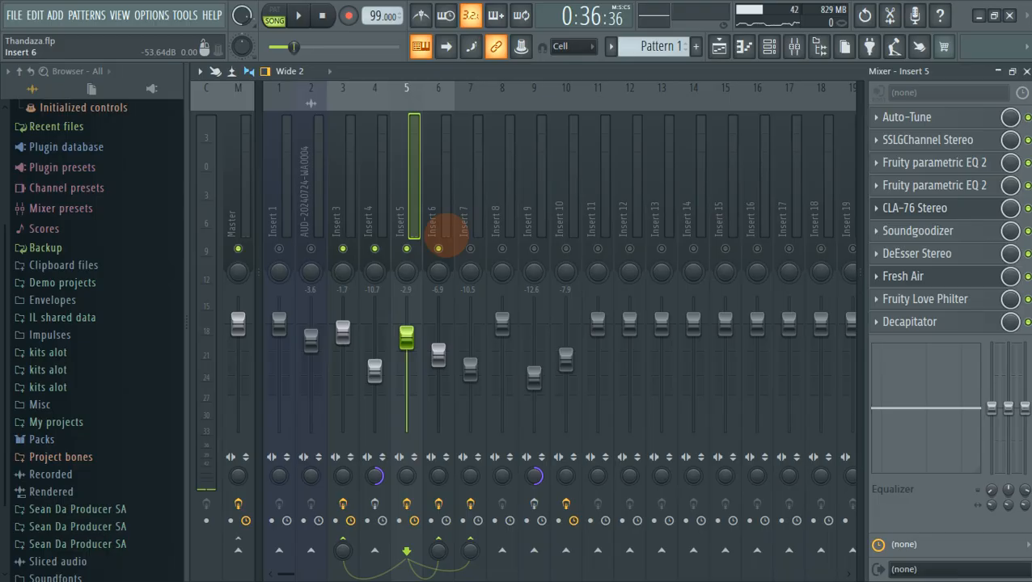
pyautogui.click(444, 232)
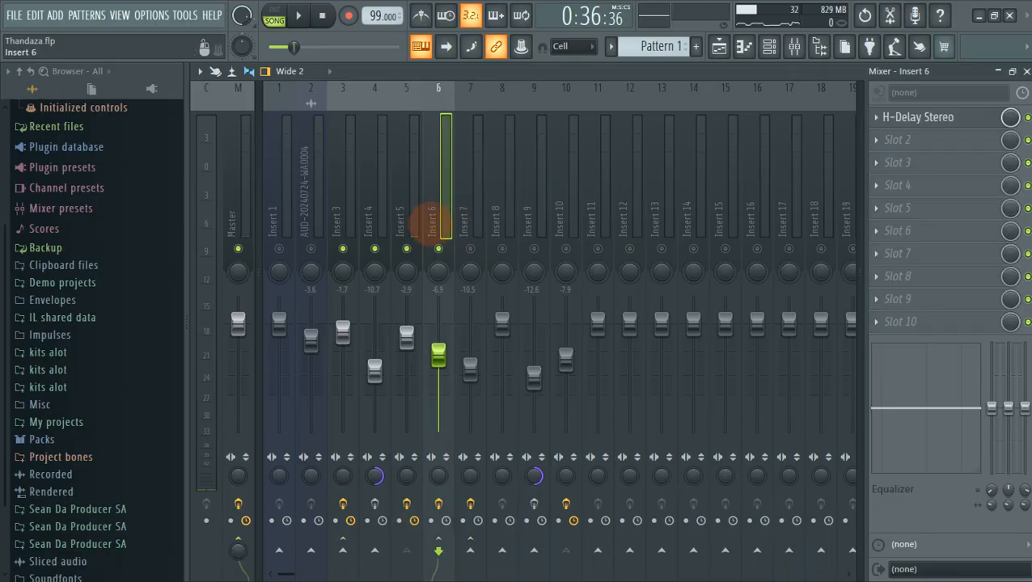
# Compare Insert 5's and Insert 6's effect chains while briefly playing the song.
pyautogui.click(418, 229)
pyautogui.press('space')
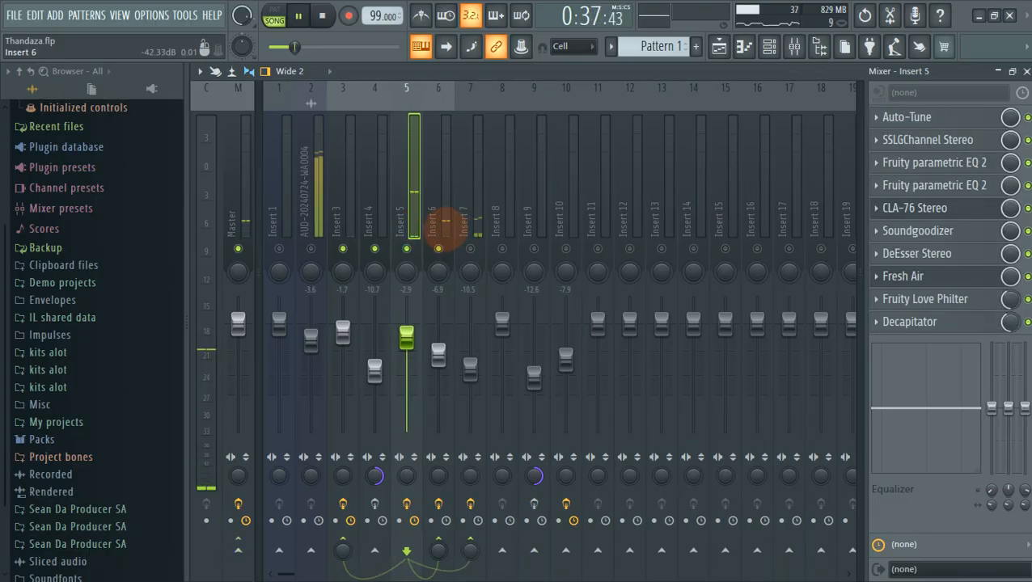
pyautogui.click(444, 229)
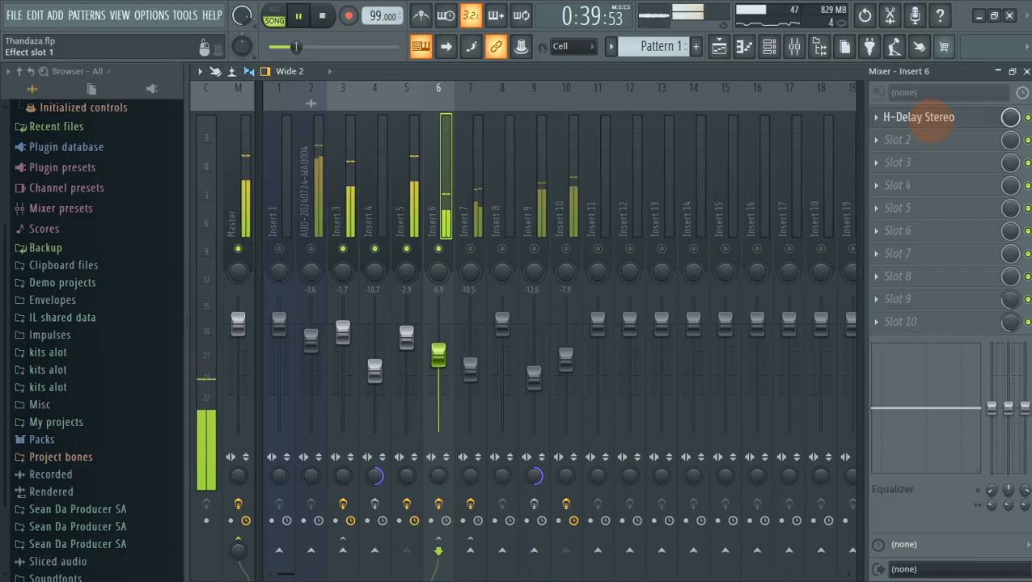
pyautogui.press('space')
# Switch Insert 6's H-Delay Stereo to LoFi, keeping HOST sync at 1/2, then play.
pyautogui.click(930, 119)
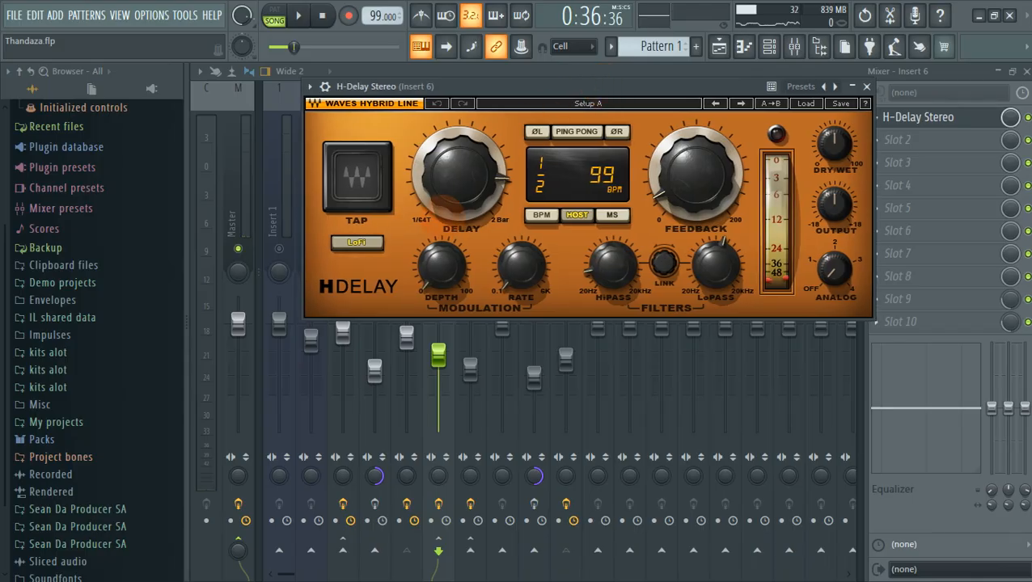
pyautogui.click(357, 243)
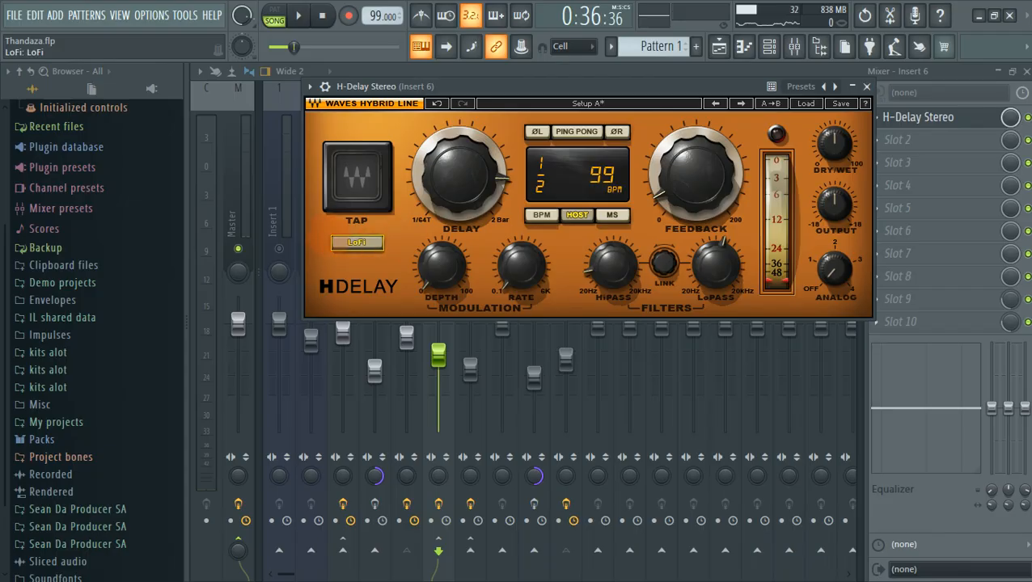
pyautogui.click(576, 215)
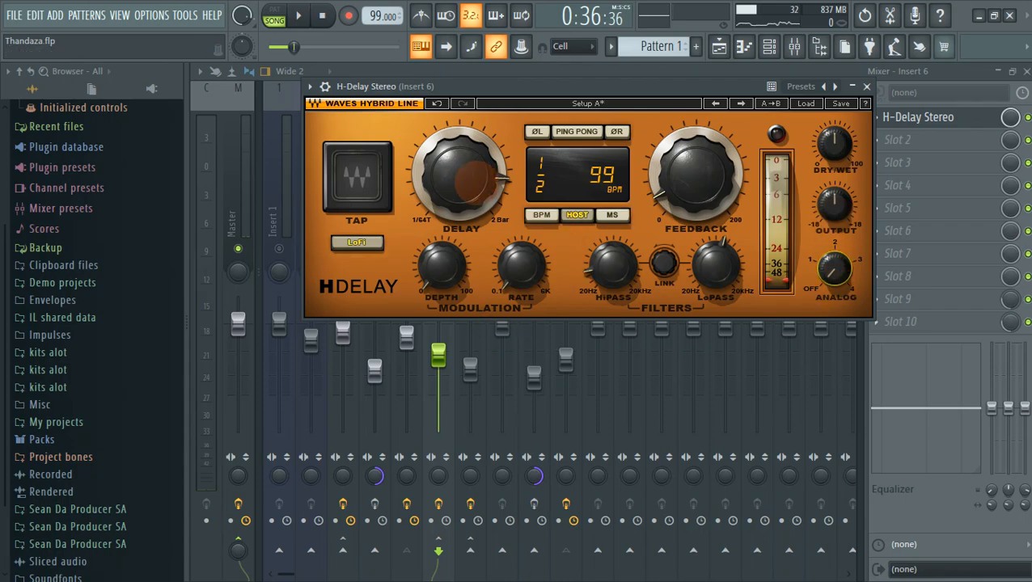
pyautogui.click(474, 179)
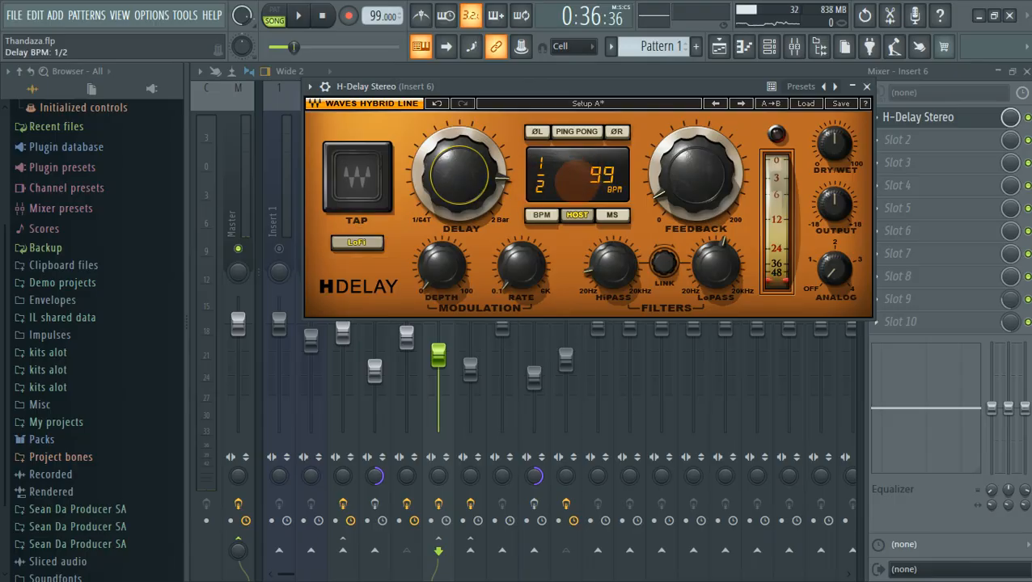
pyautogui.moveTo(647, 88)
pyautogui.mouseDown()
pyautogui.moveTo(647, 72)
pyautogui.moveTo(650, 81)
pyautogui.mouseUp()
pyautogui.press('space')
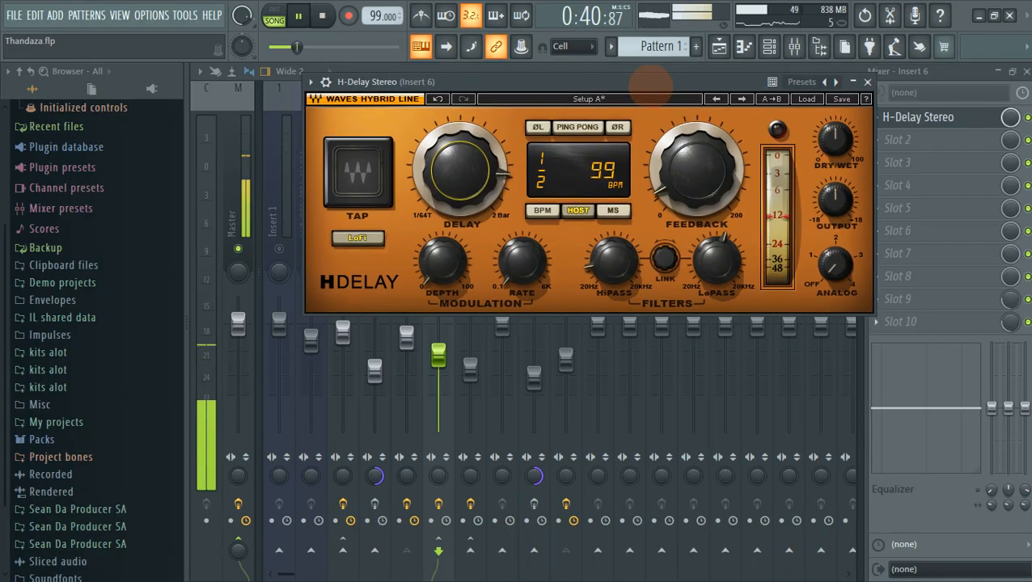
# Audition H-Delay feedback above 15 and at 10, settling back at 15.
pyautogui.press('space')
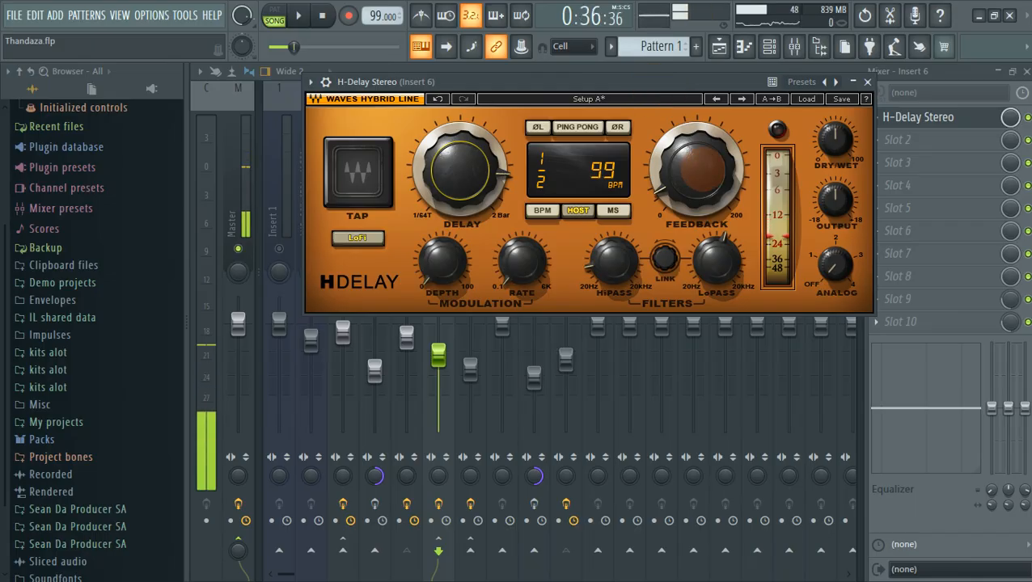
pyautogui.moveTo(702, 169)
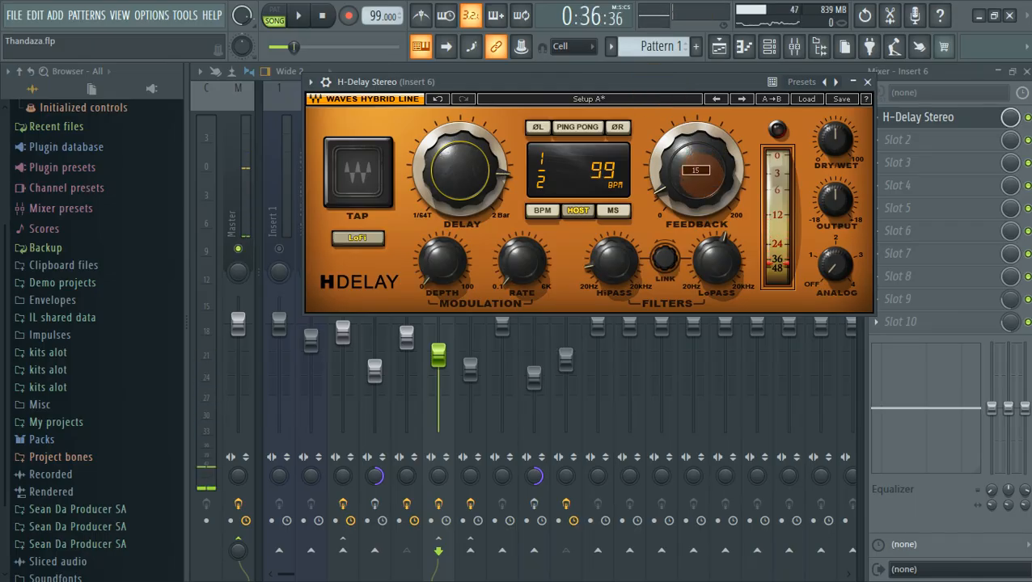
pyautogui.moveTo(699, 174); pyautogui.dragTo(699, 150)
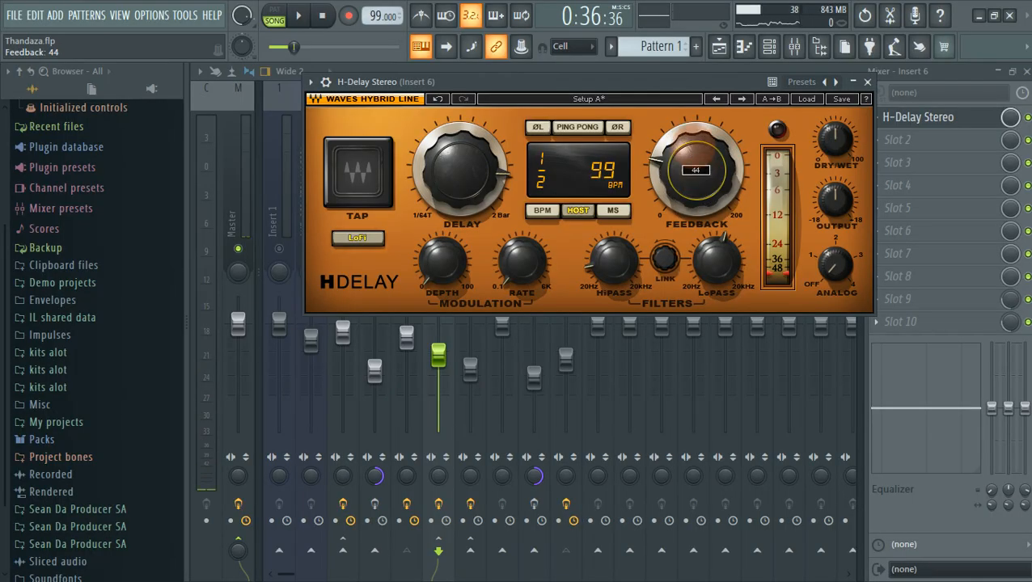
pyautogui.press('space')
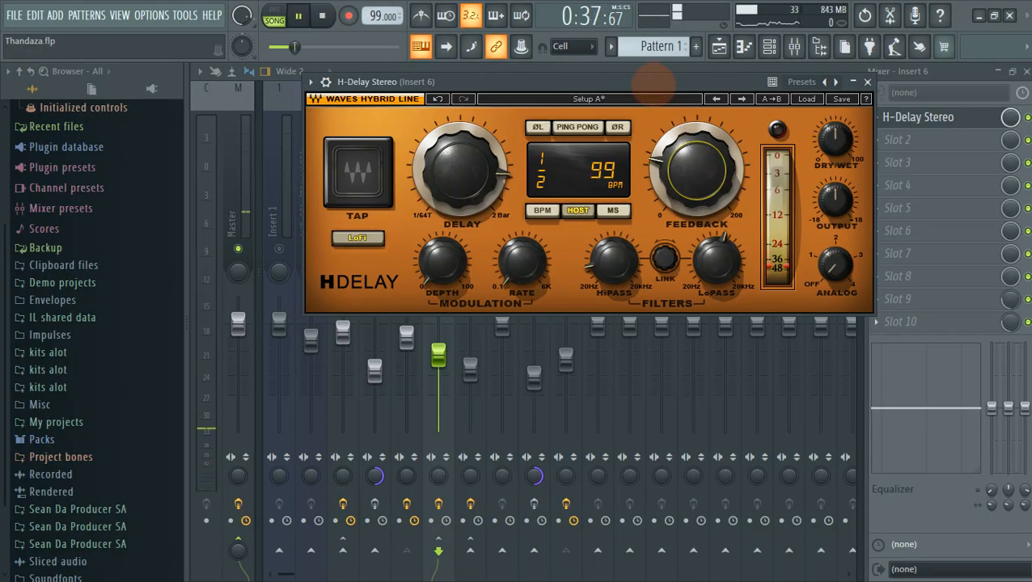
pyautogui.press('space')
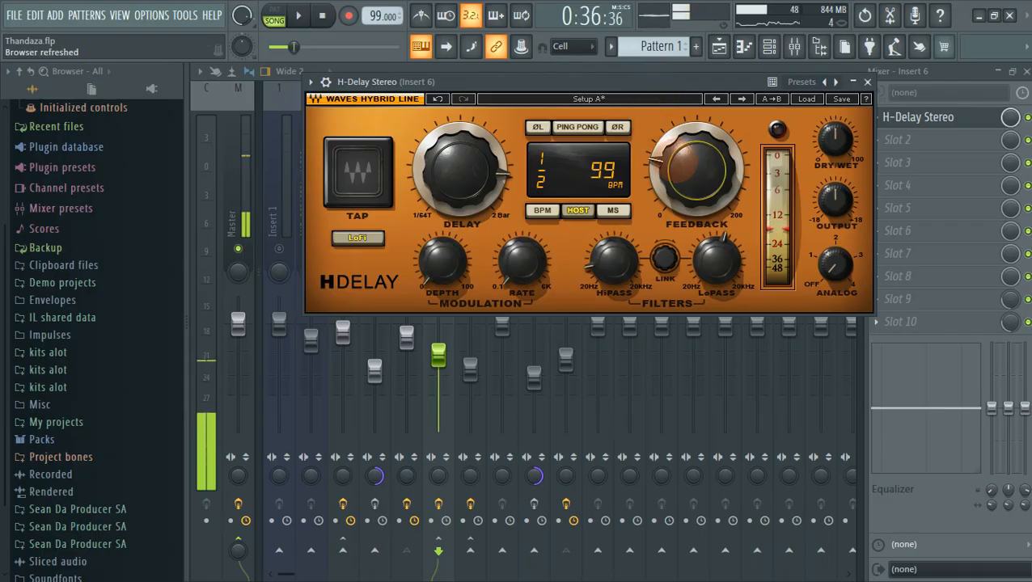
pyautogui.moveTo(686, 163); pyautogui.dragTo(686, 186)
pyautogui.moveTo(648, 82); pyautogui.dragTo(654, 78)
pyautogui.press('space')
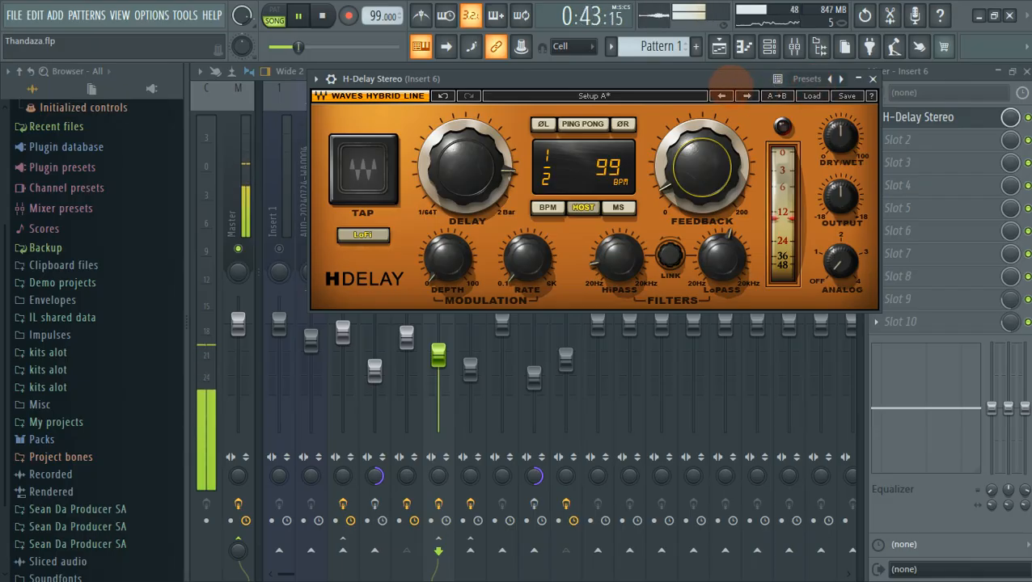
pyautogui.press('space')
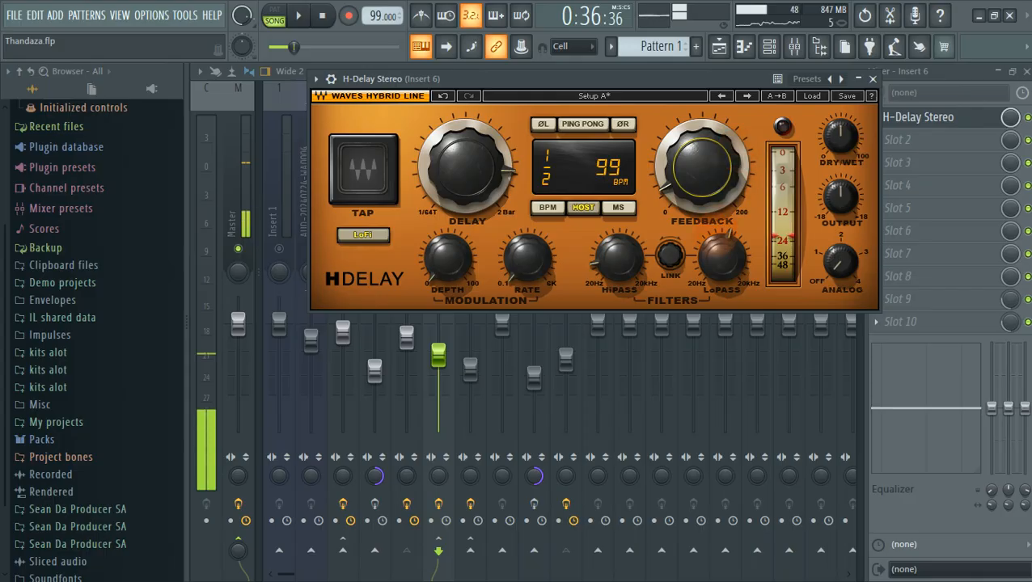
# Check the LoPass filter, toggle PING PONG, then close the H-Delay window.
pyautogui.click(725, 256)
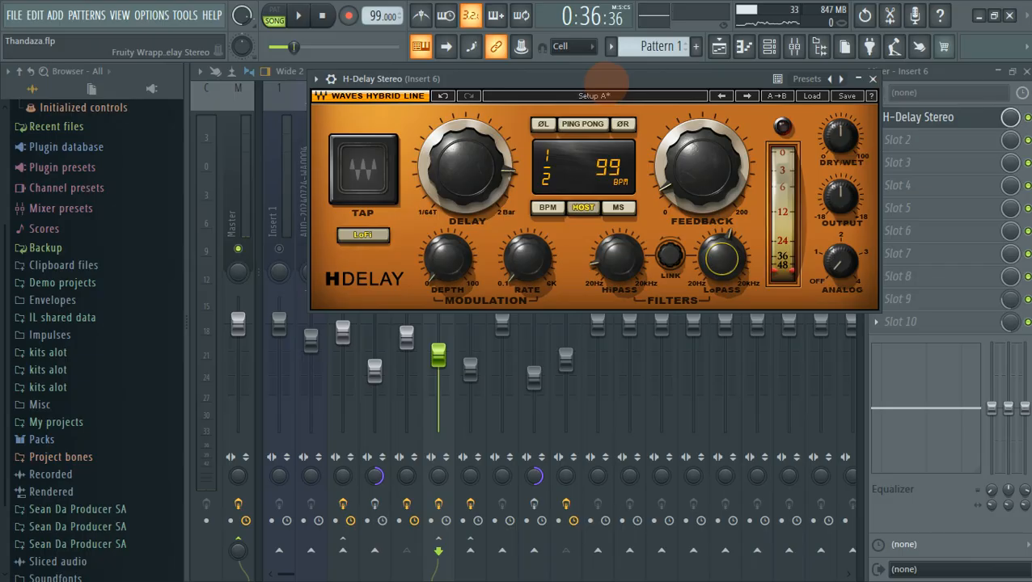
pyautogui.moveTo(608, 79); pyautogui.dragTo(618, 89)
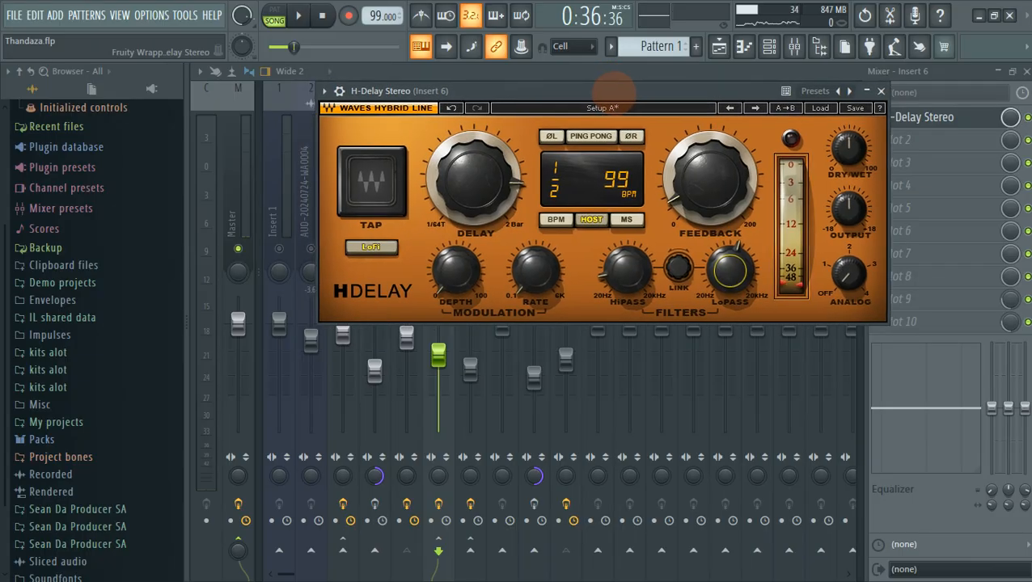
pyautogui.click(591, 136)
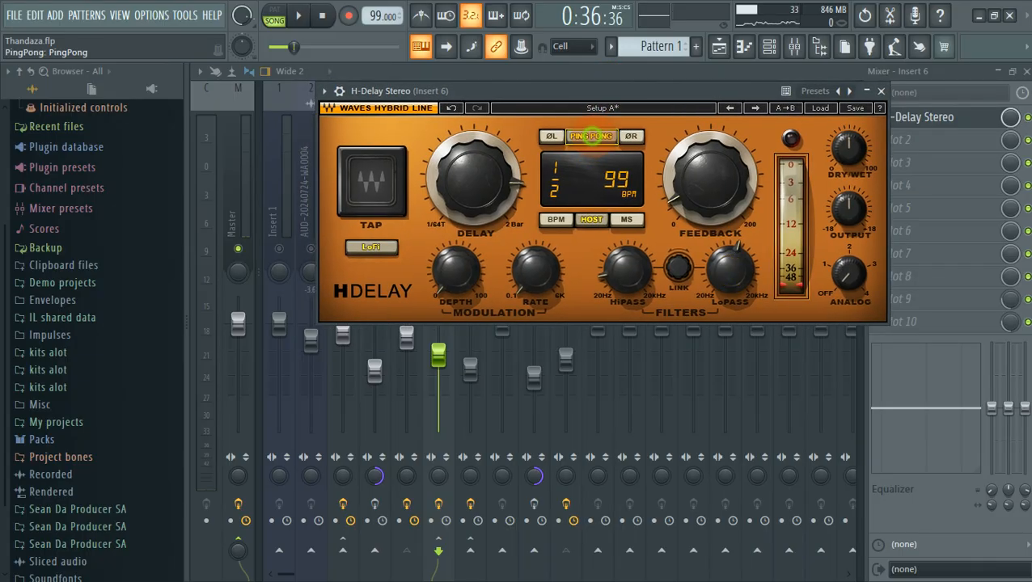
pyautogui.moveTo(619, 90); pyautogui.dragTo(624, 98)
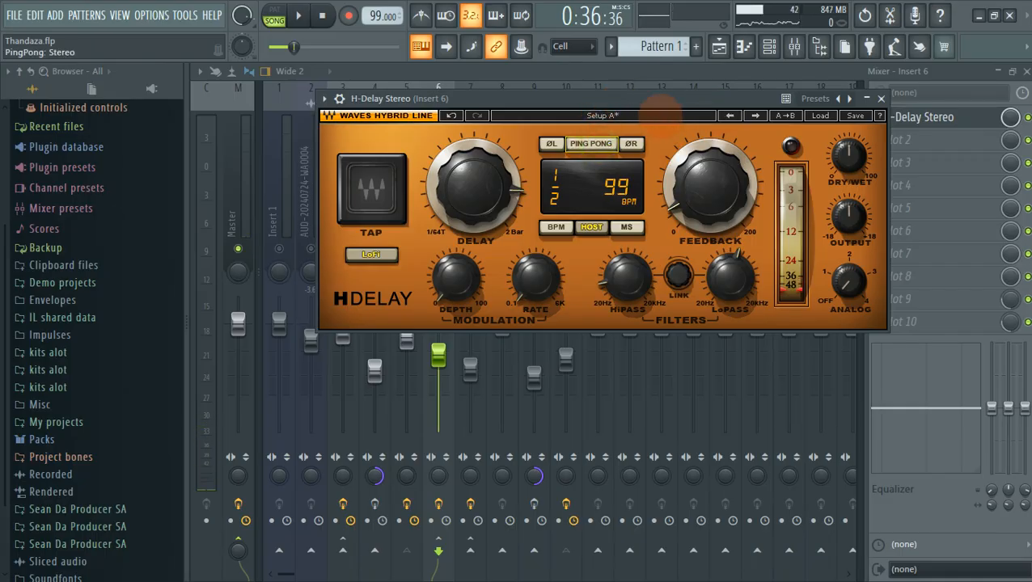
pyautogui.click(881, 98)
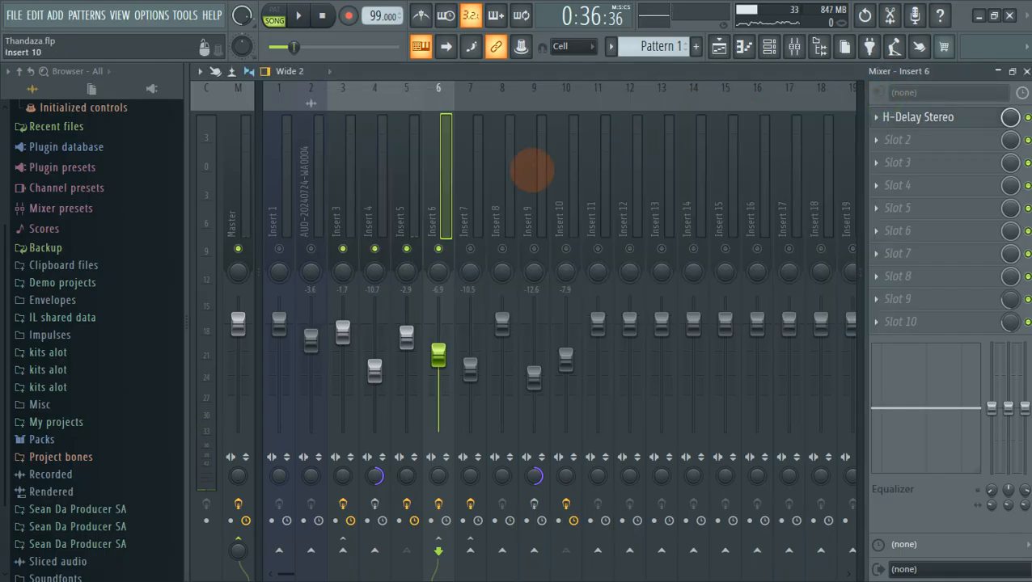
# Unmute all mixer tracks and solo Insert 5 with its linked tracks while playing.
pyautogui.press('space')
pyautogui.press('space')
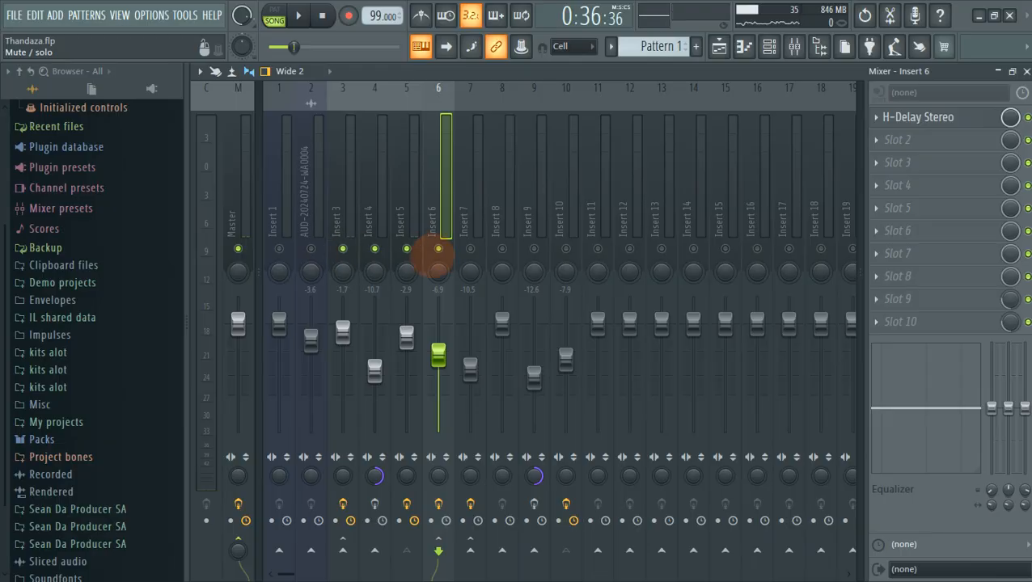
pyautogui.rightClick(438, 248)
pyautogui.press('space')
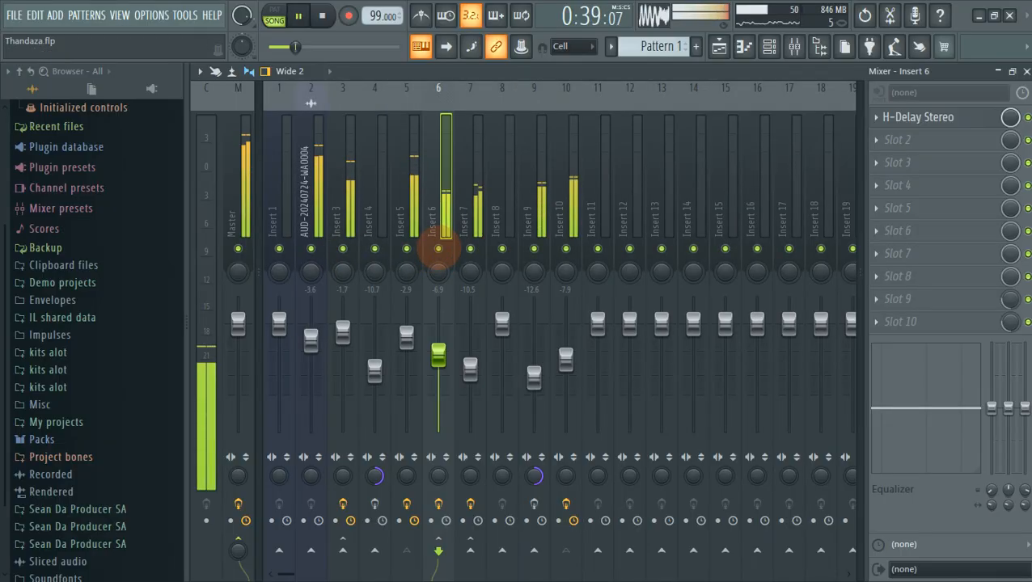
pyautogui.rightClick(413, 250)
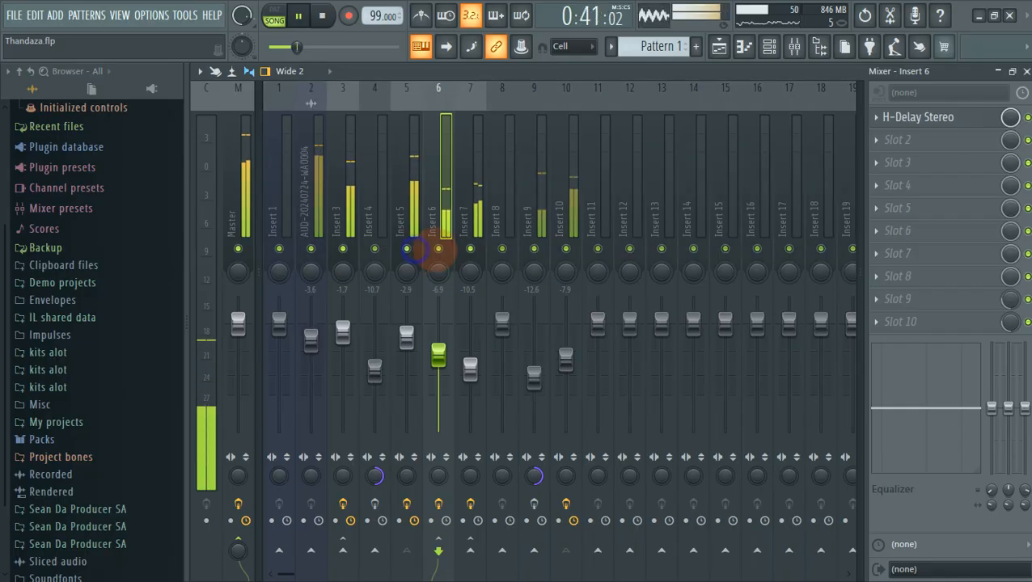
# Bring Insert 2 back, audition with Insert 7 muted, then unmute and select Insert 7.
pyautogui.click(311, 248)
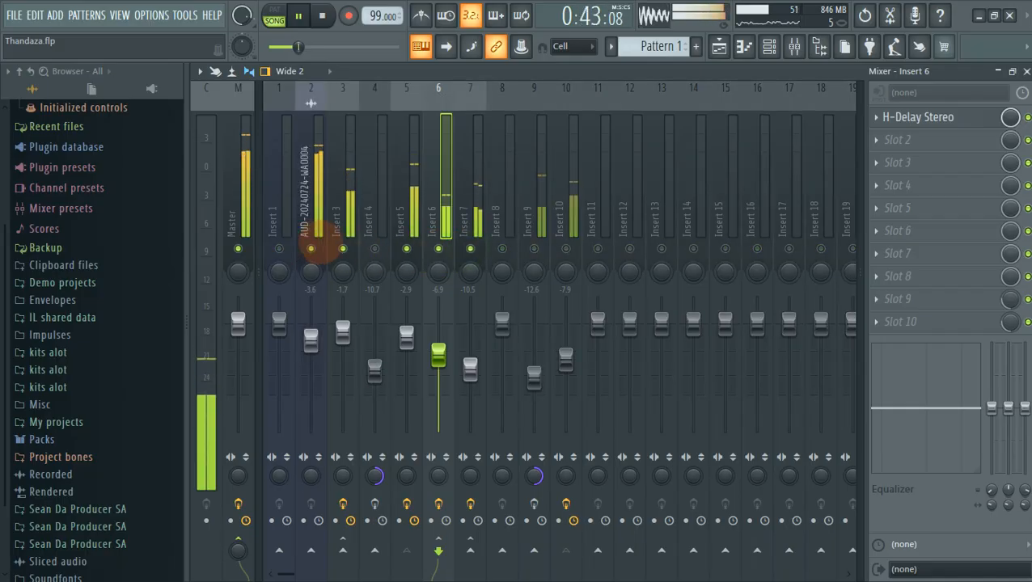
pyautogui.click(470, 248)
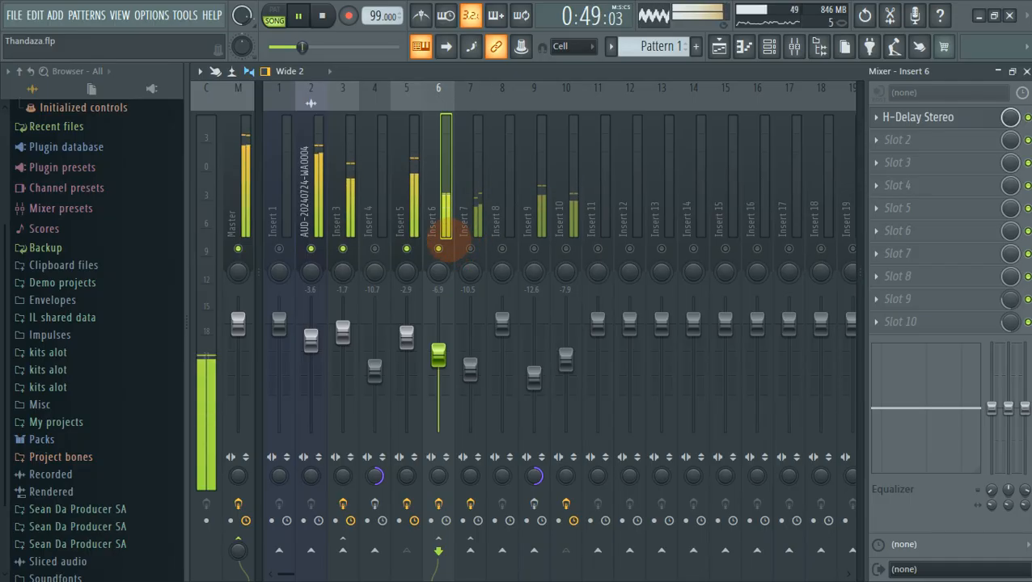
pyautogui.press('space')
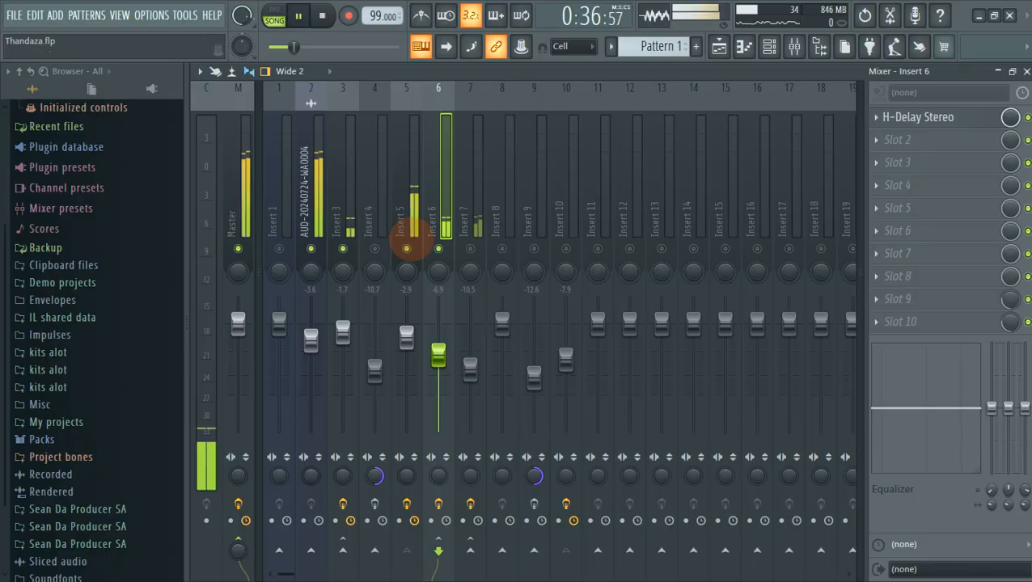
pyautogui.click(470, 249)
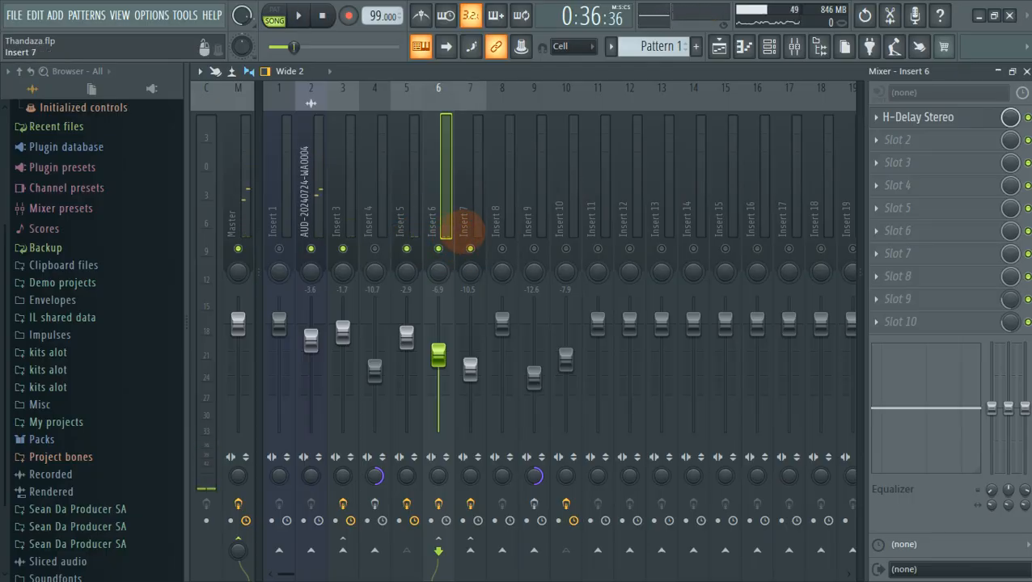
pyautogui.click(465, 229)
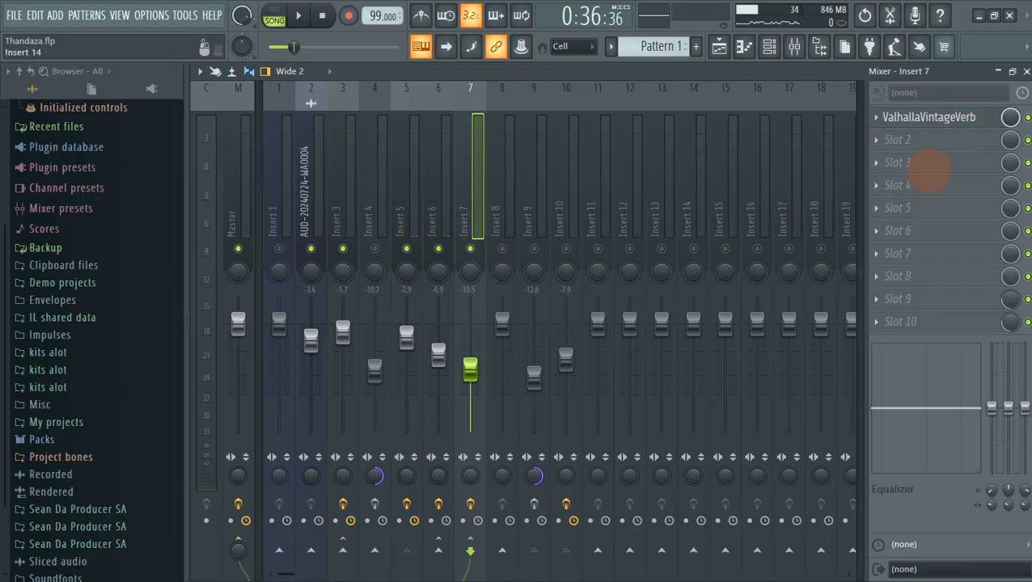
# Keep Insert 7's ValhallaVintageVerb in Ambience mode at 2.14 s decay and 50.4% mix, then close it.
pyautogui.click(961, 117)
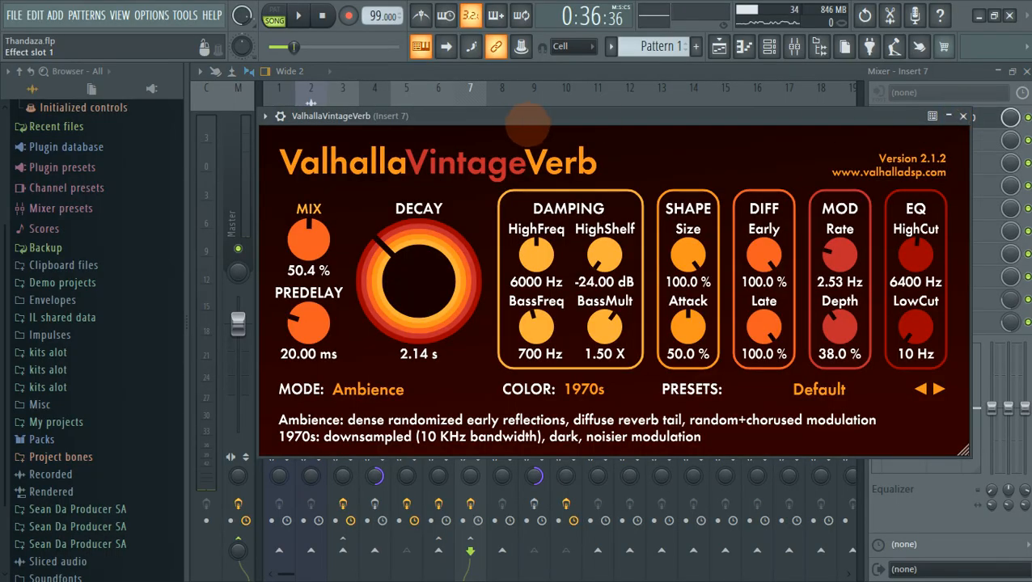
pyautogui.moveTo(531, 123); pyautogui.dragTo(503, 118)
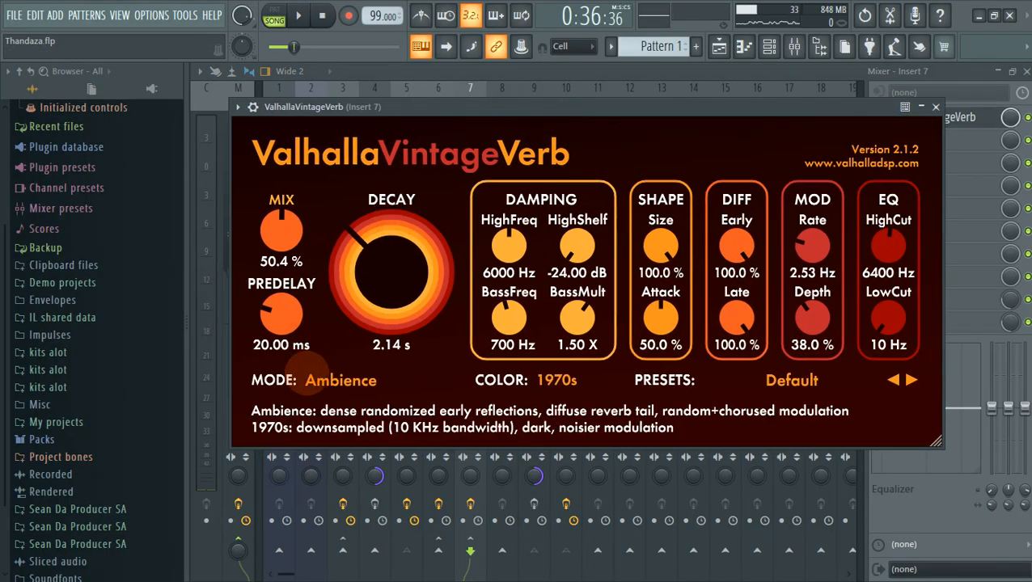
pyautogui.click(333, 380)
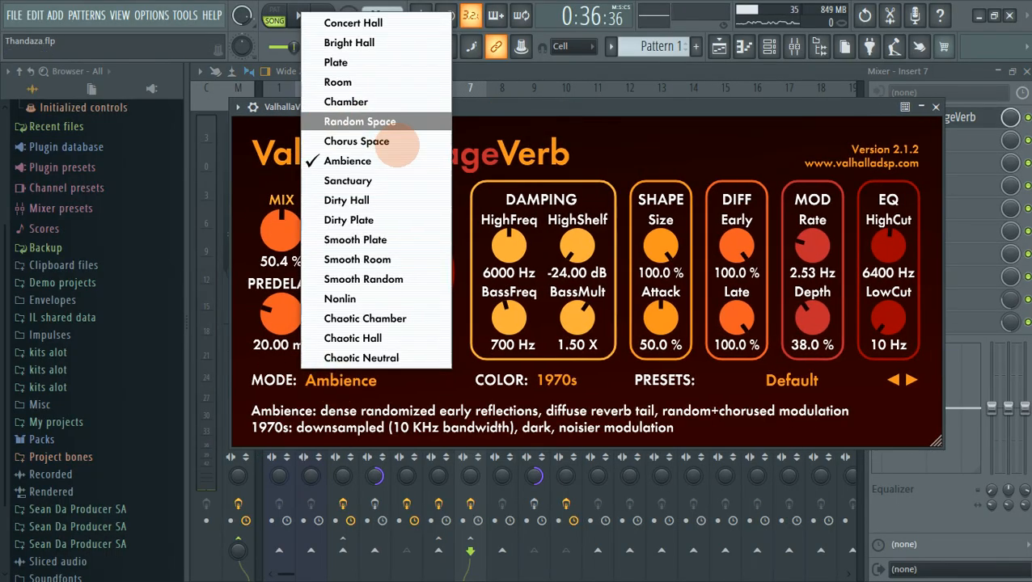
pyautogui.click(354, 162)
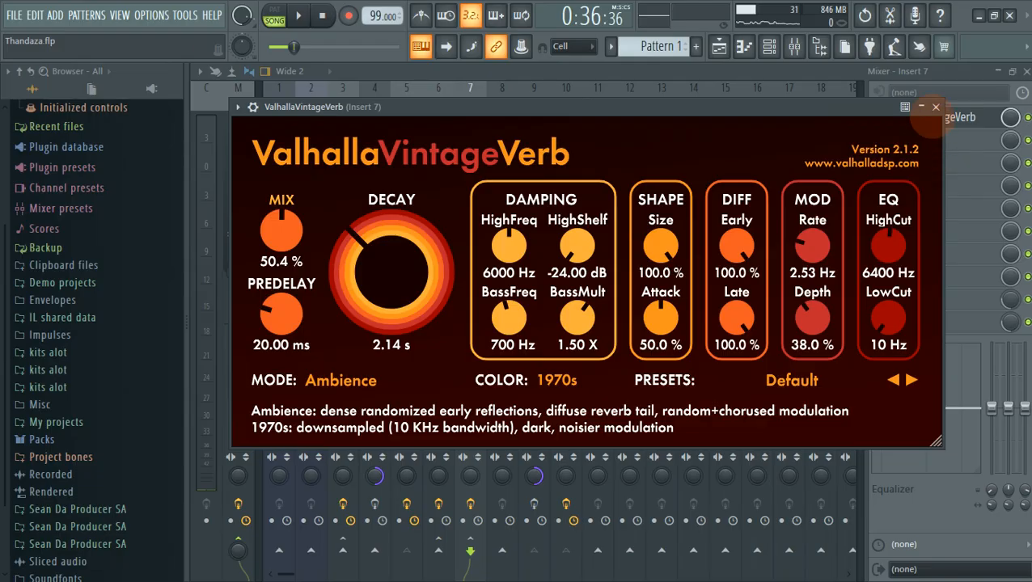
pyautogui.click(936, 107)
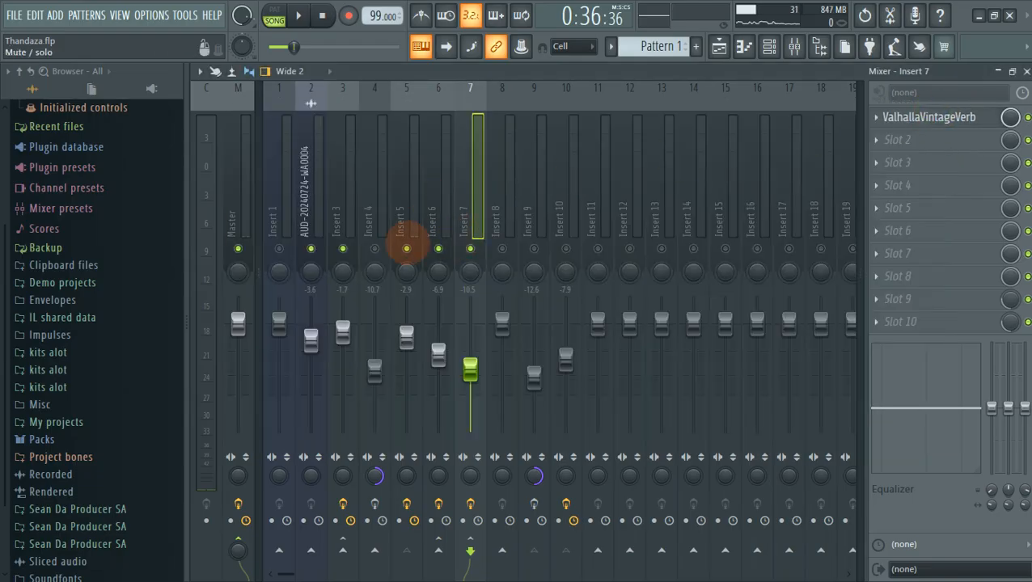
# Play the mix with Insert 2 muted and Insert 7 briefly muted to compare.
pyautogui.click(311, 248)
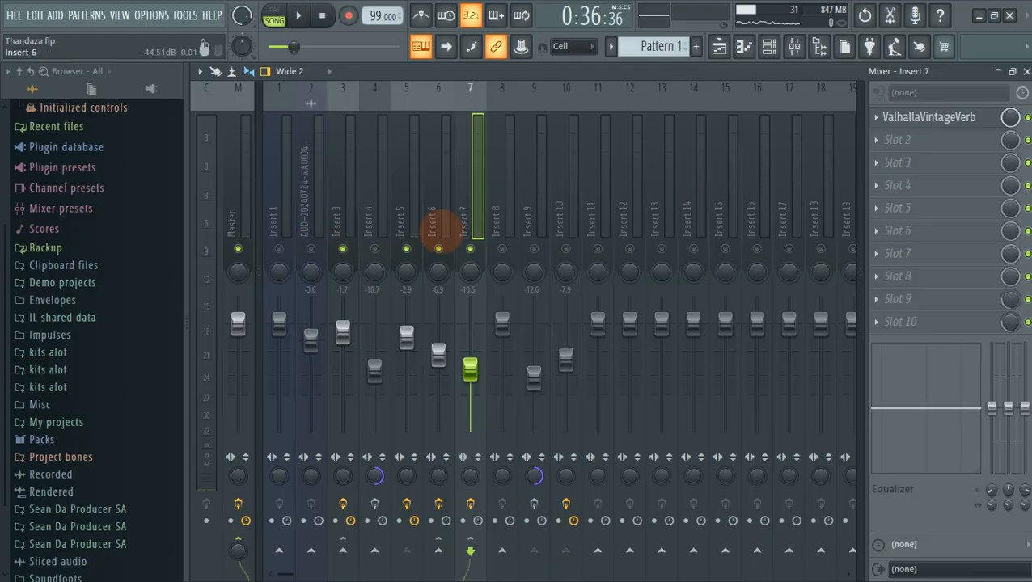
pyautogui.press('space')
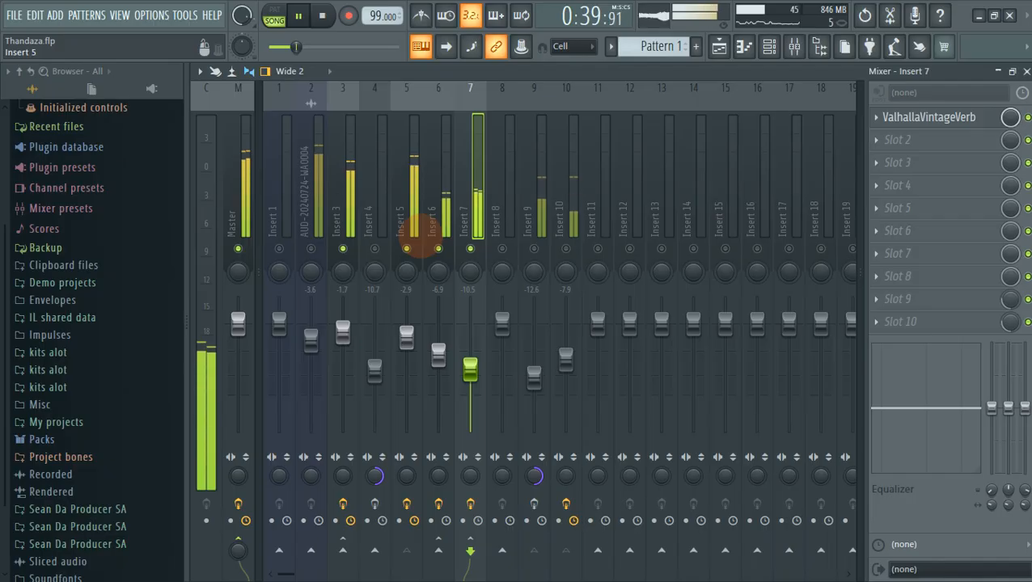
pyautogui.press('space')
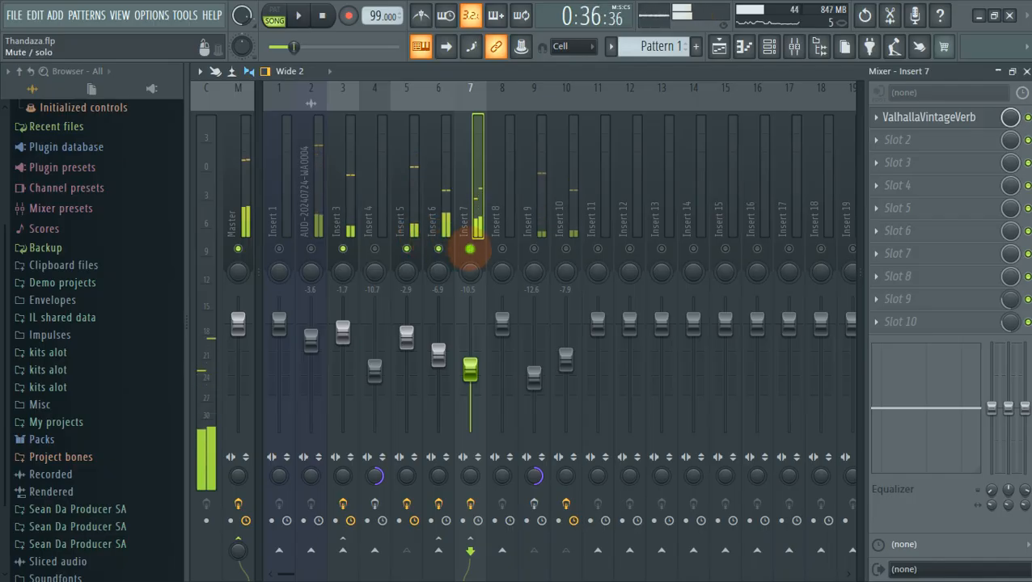
pyautogui.click(471, 249)
pyautogui.press('space')
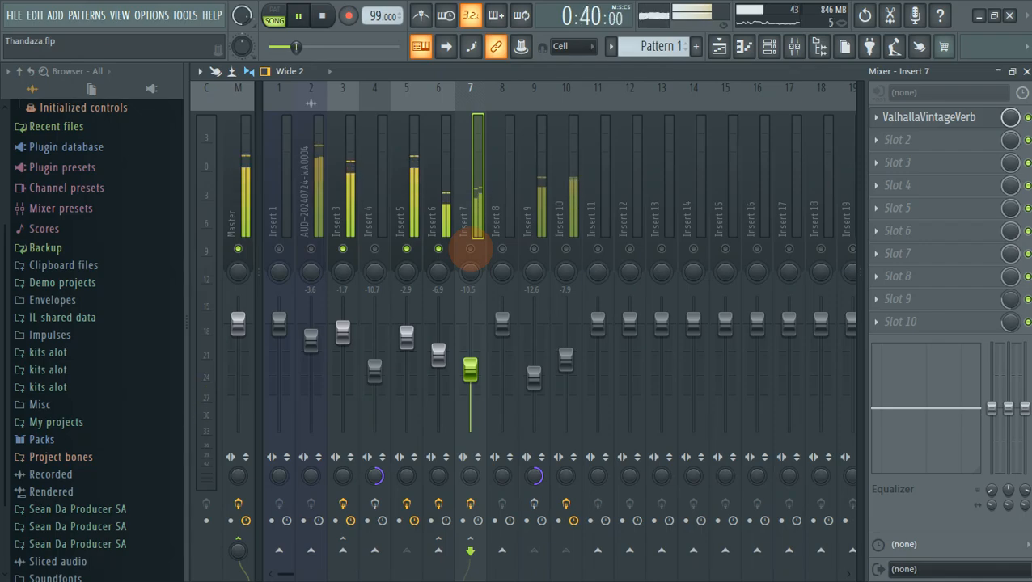
pyautogui.click(471, 249)
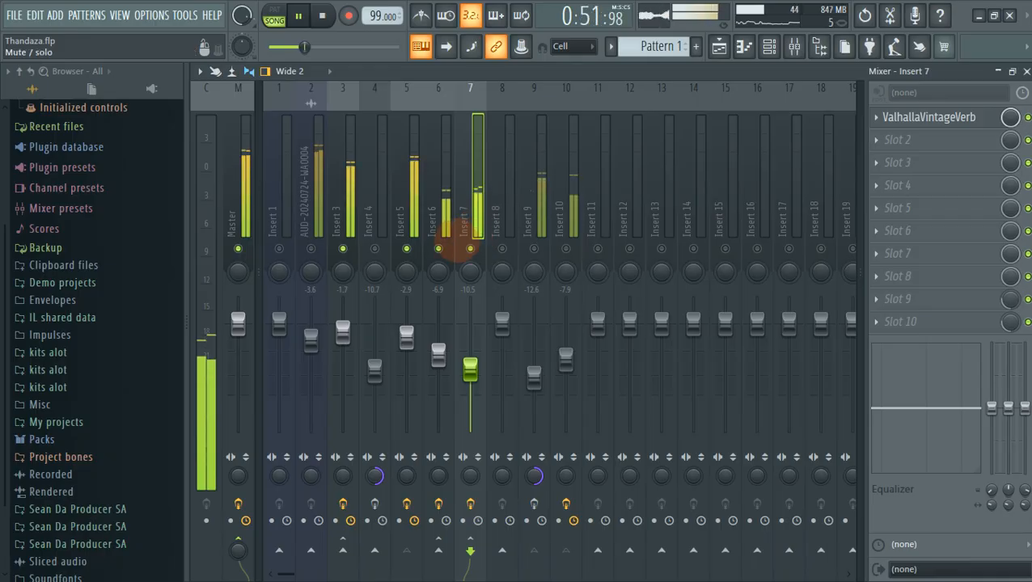
# Restart playback and select Insert 9 to show its Auto-Tune Pro to Fresh Air chain.
pyautogui.press('space')
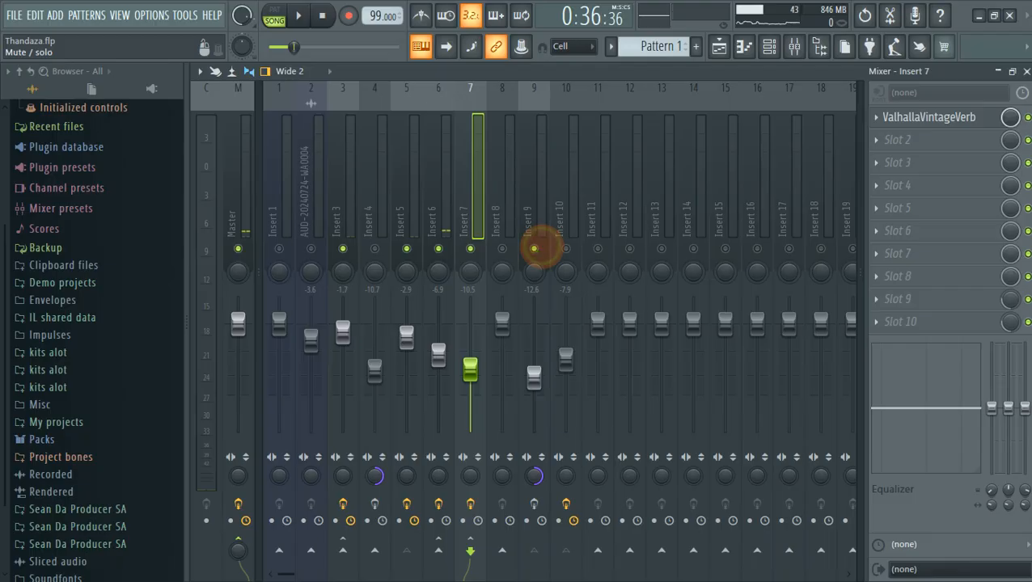
pyautogui.press('space')
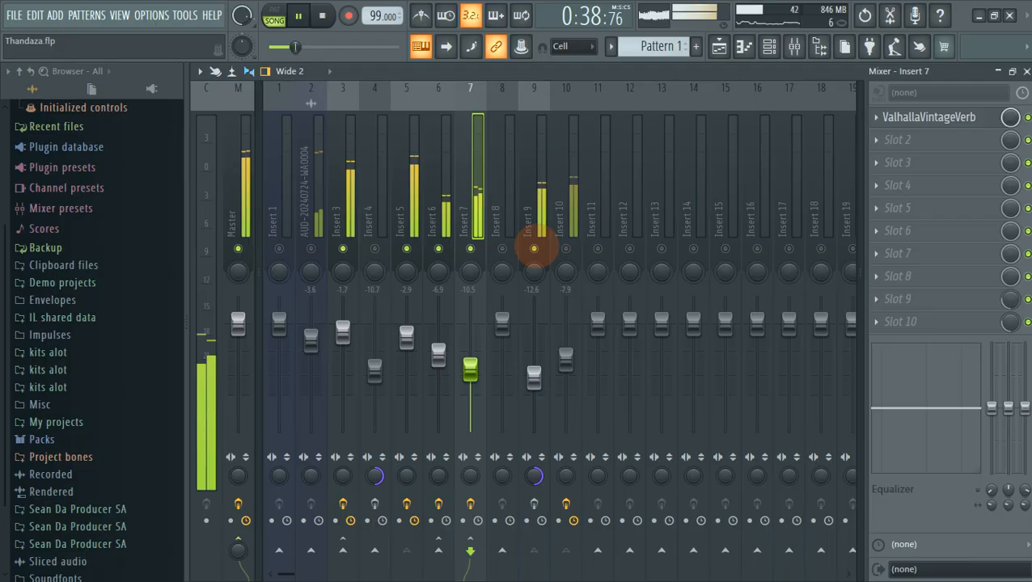
pyautogui.click(535, 228)
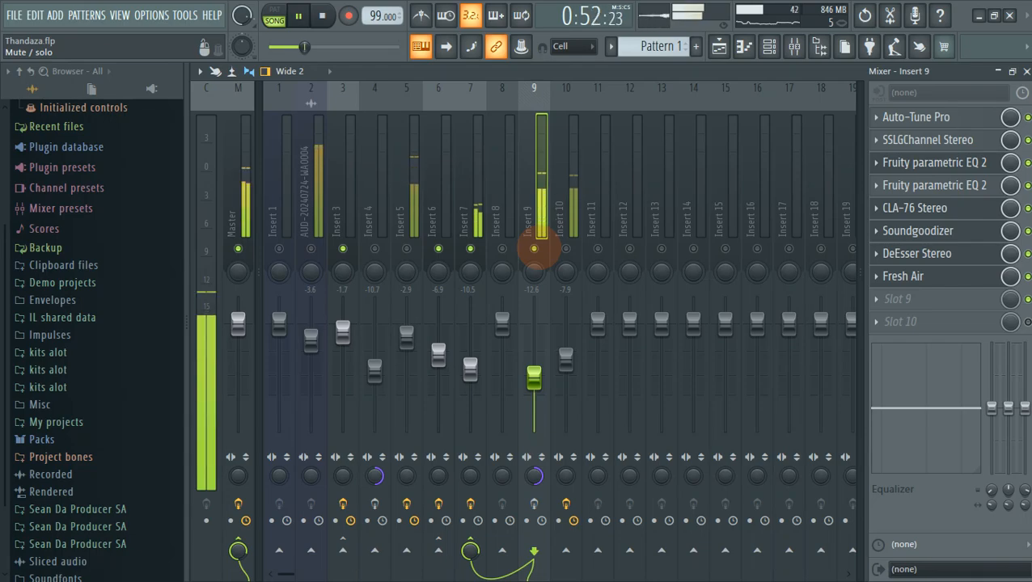
# Stop playback and browse the effect chains of Inserts 5, 8 and 9.
pyautogui.press('space')
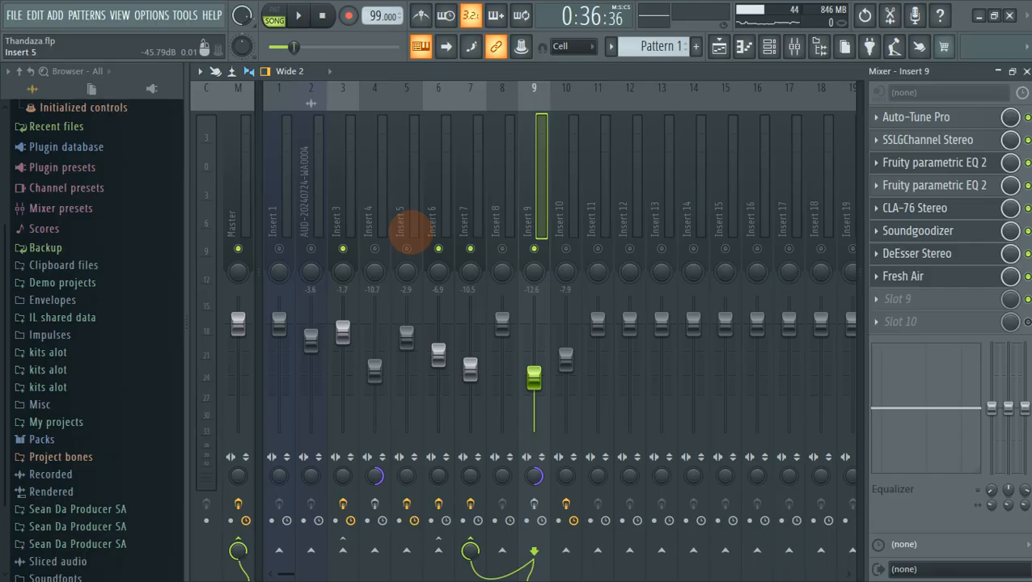
pyautogui.click(409, 225)
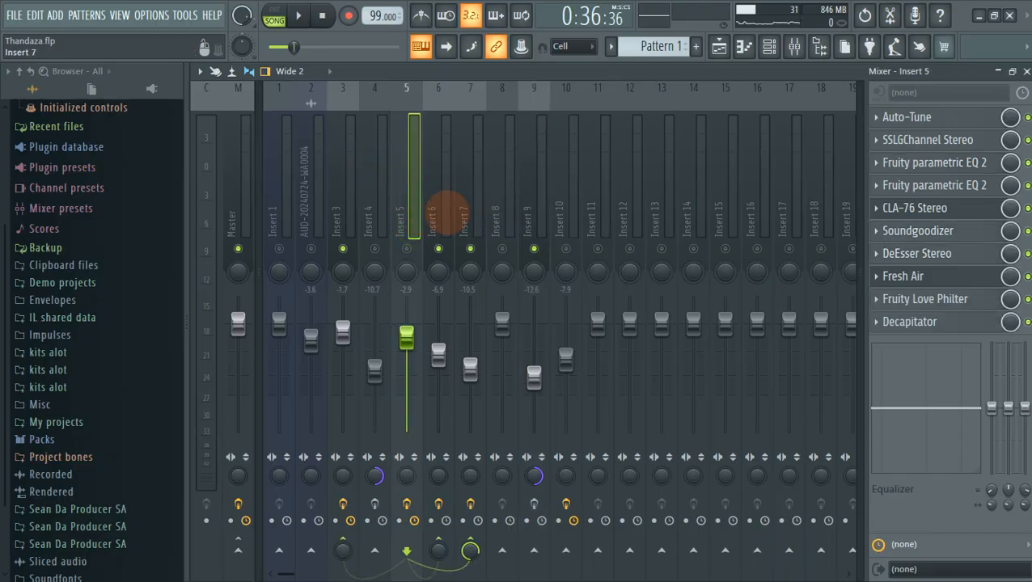
pyautogui.click(509, 219)
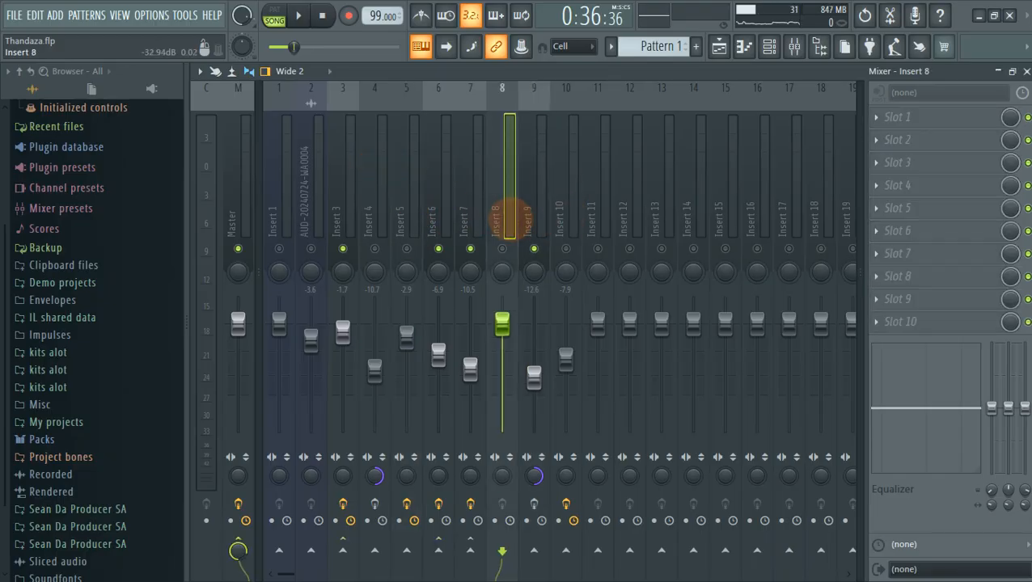
pyautogui.click(535, 223)
pyautogui.press('space')
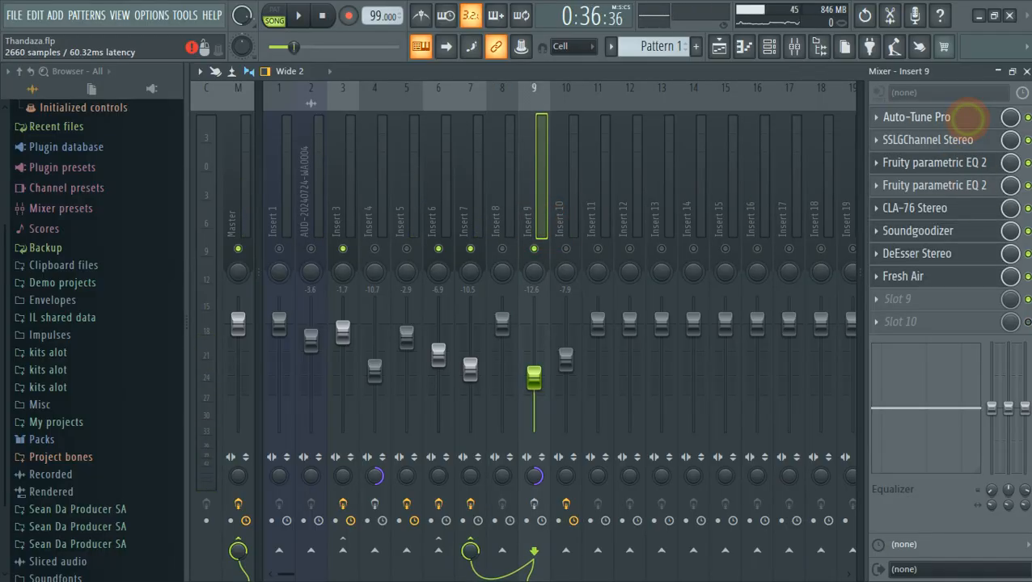
# Inspect Insert 9's Auto-Tune Pro and SSL G-Channel (HF at -5.7 dB), closing each.
pyautogui.click(969, 118)
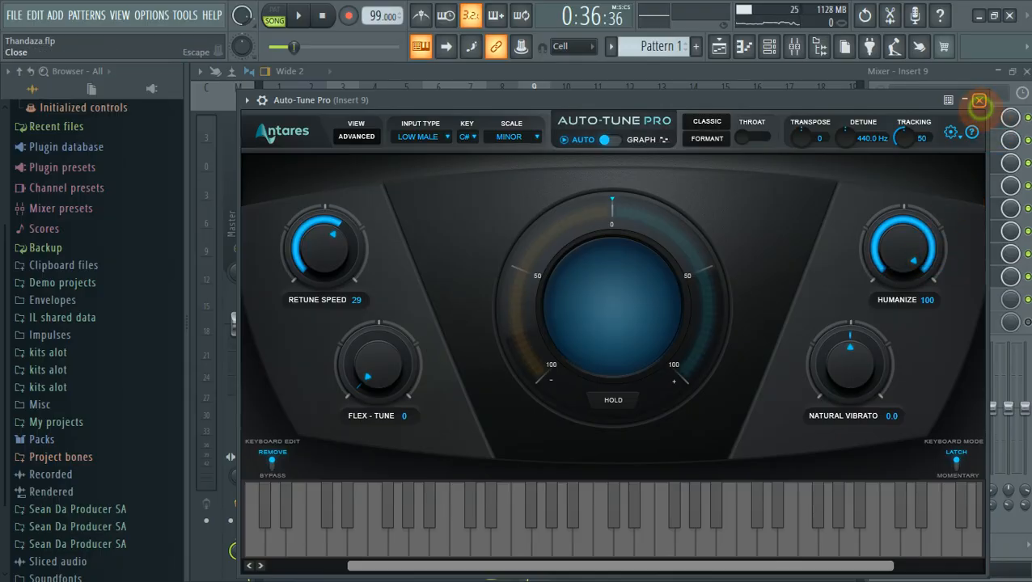
pyautogui.click(978, 101)
pyautogui.click(979, 139)
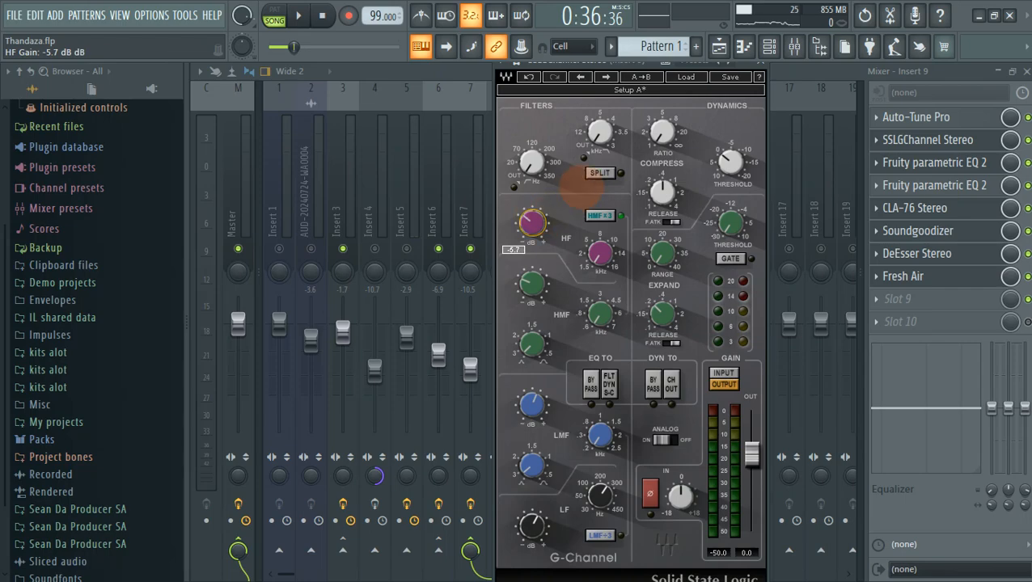
pyautogui.click(761, 63)
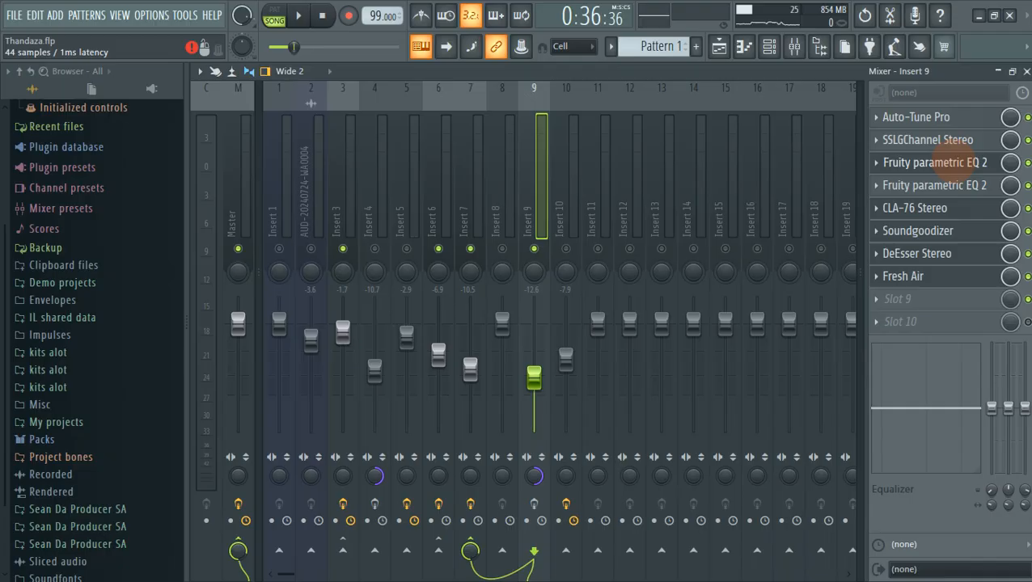
# Inspect Insert 9's EQ high-pass band near 220 Hz and high-shelf near 8.4 kHz while playing.
pyautogui.click(962, 161)
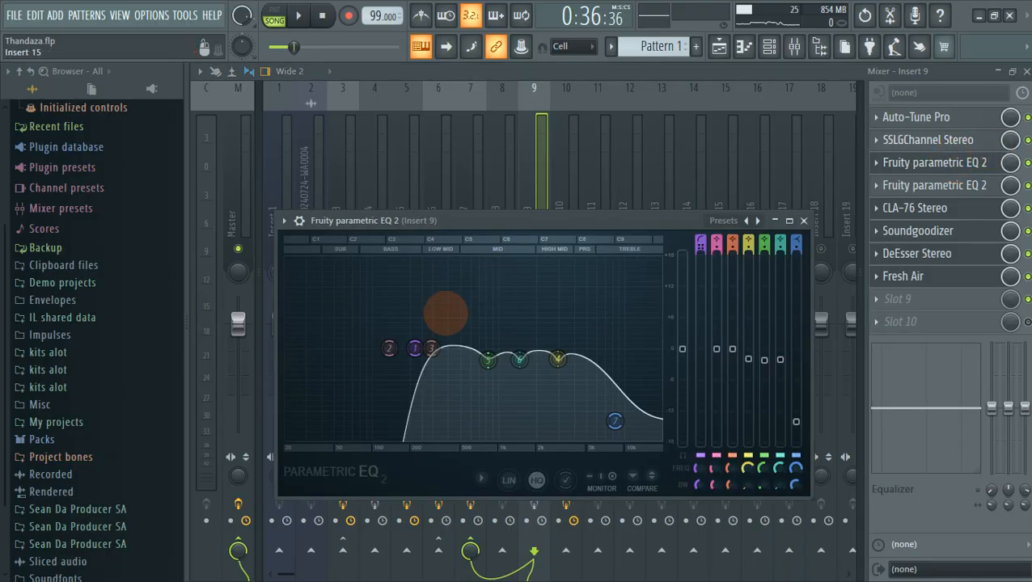
pyautogui.click(415, 349)
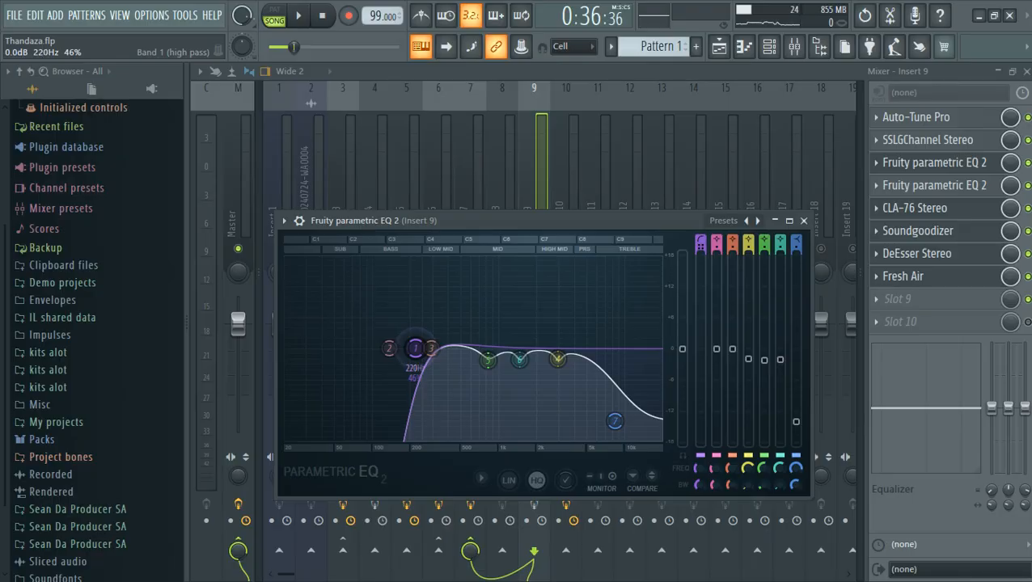
pyautogui.click(615, 421)
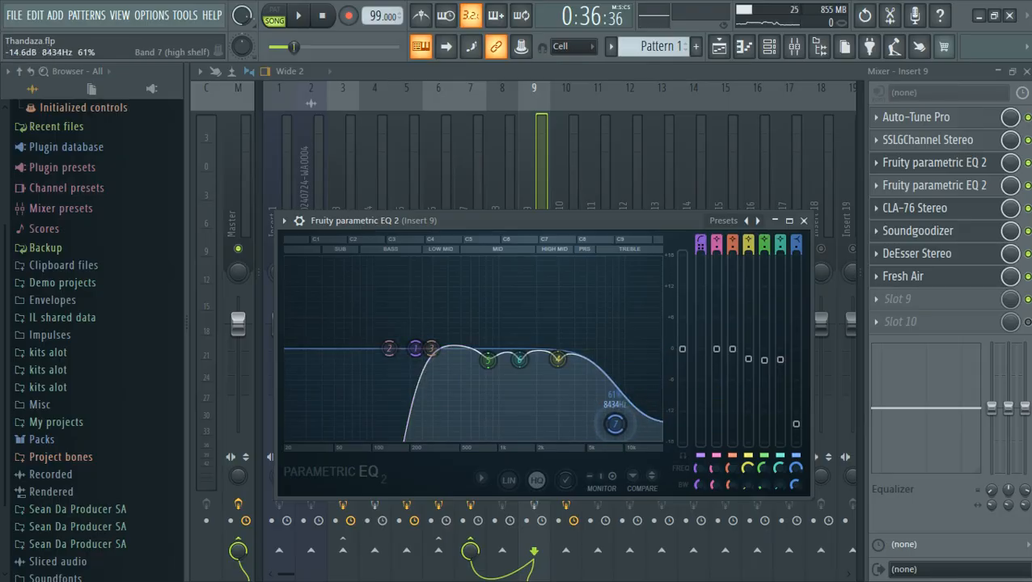
pyautogui.press('space')
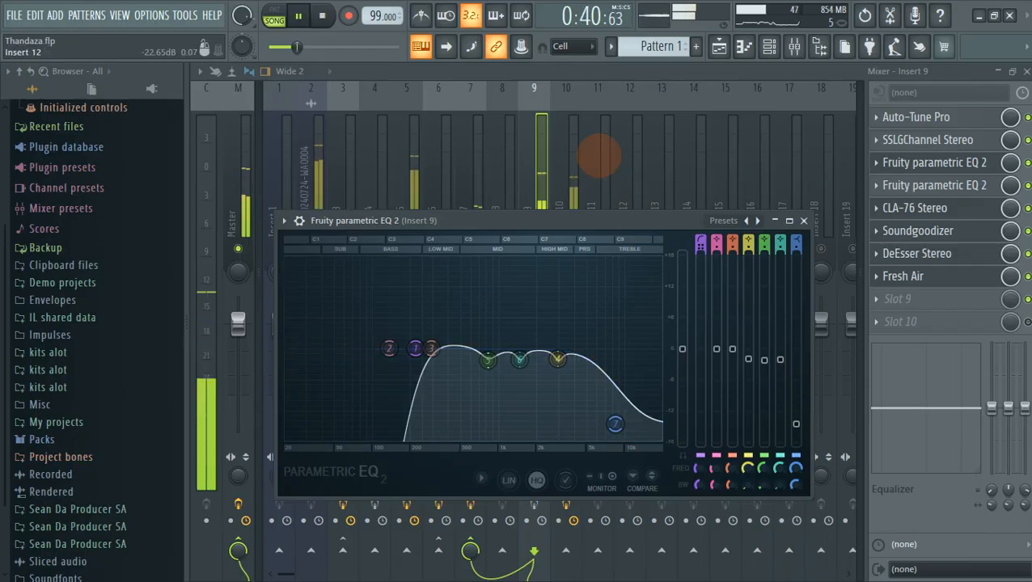
# Enable delay compensation on Insert 9 and resume playback of the mix.
pyautogui.click(577, 76)
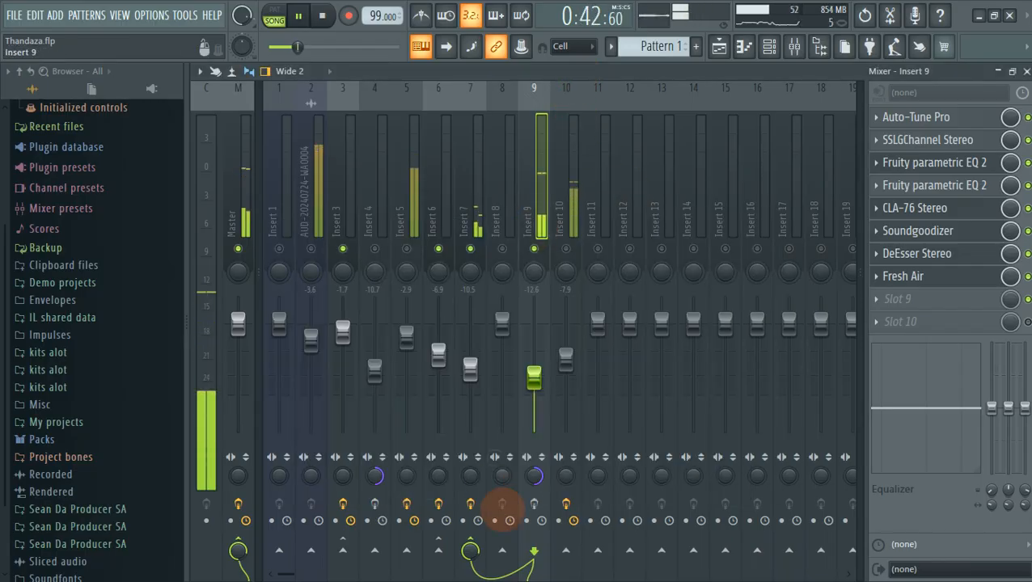
pyautogui.press('space')
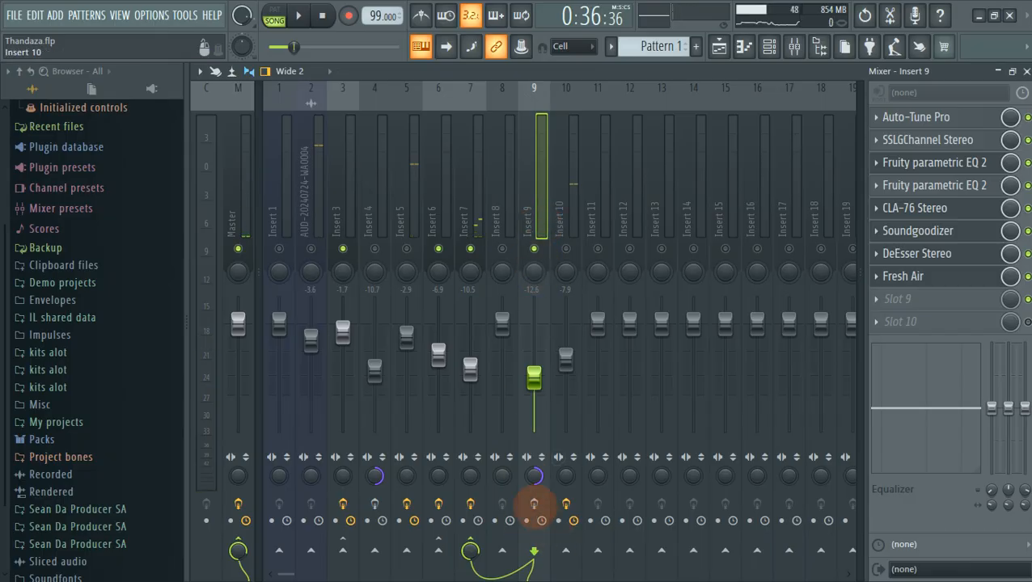
pyautogui.click(534, 504)
pyautogui.press('space')
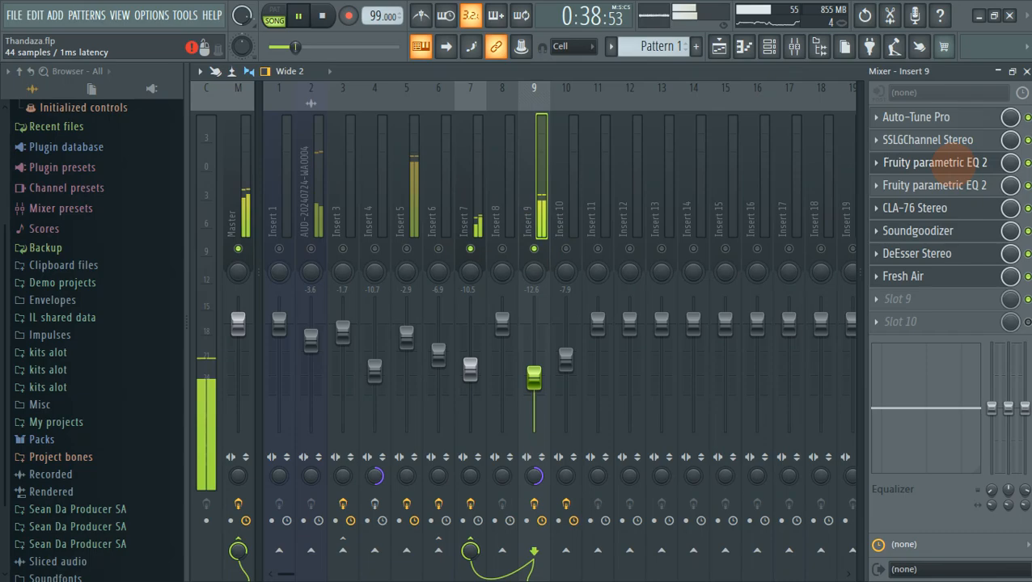
pyautogui.click(939, 163)
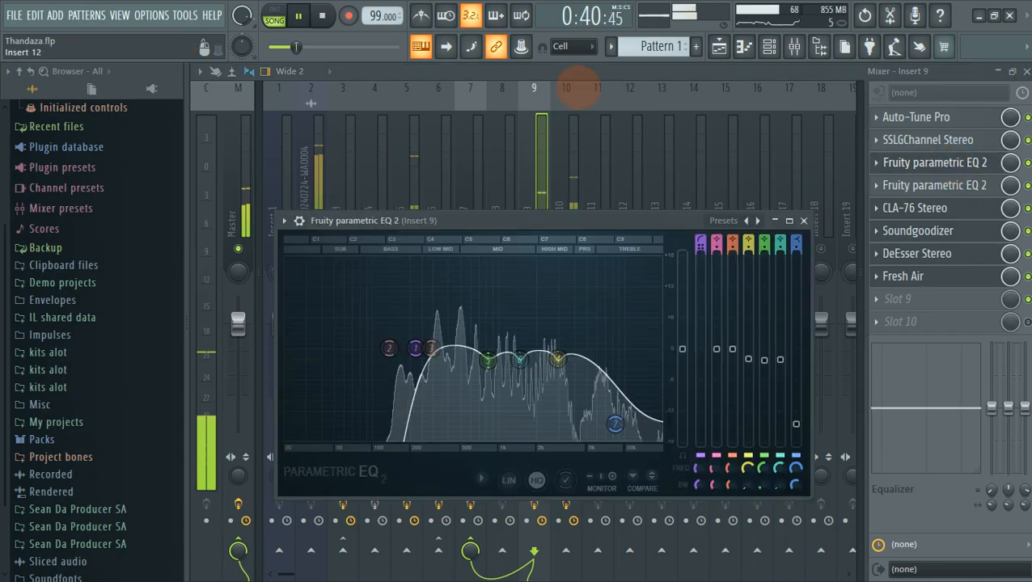
pyautogui.click(574, 77)
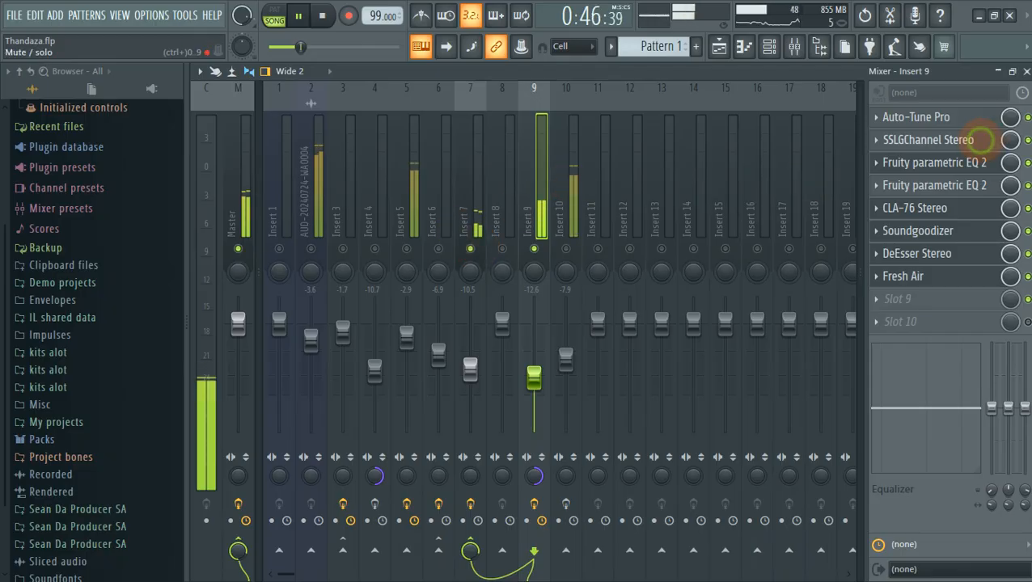
# Review Insert 9's SSL G-Channel and second parametric EQ, then stop playback.
pyautogui.click(975, 139)
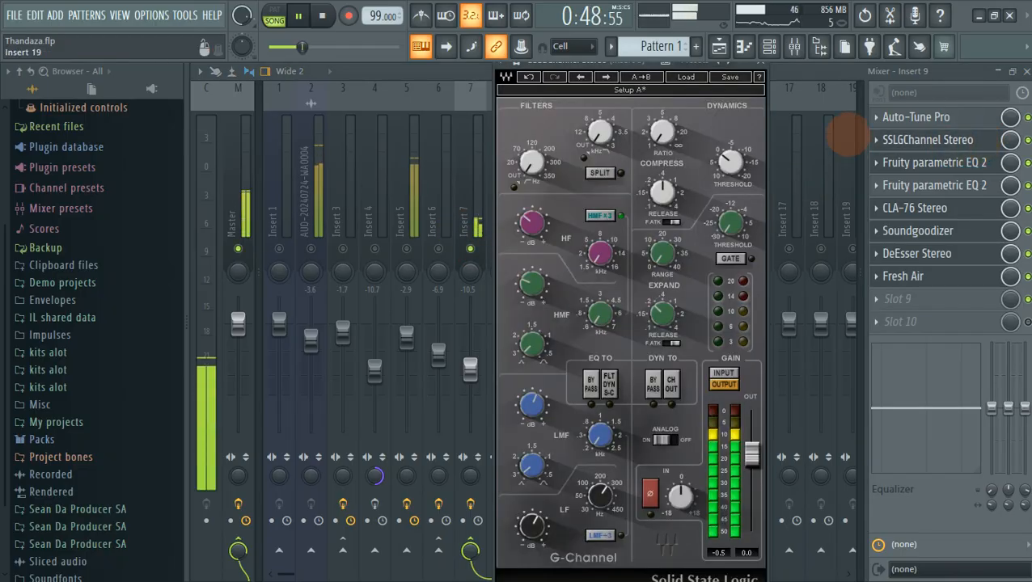
pyautogui.click(761, 63)
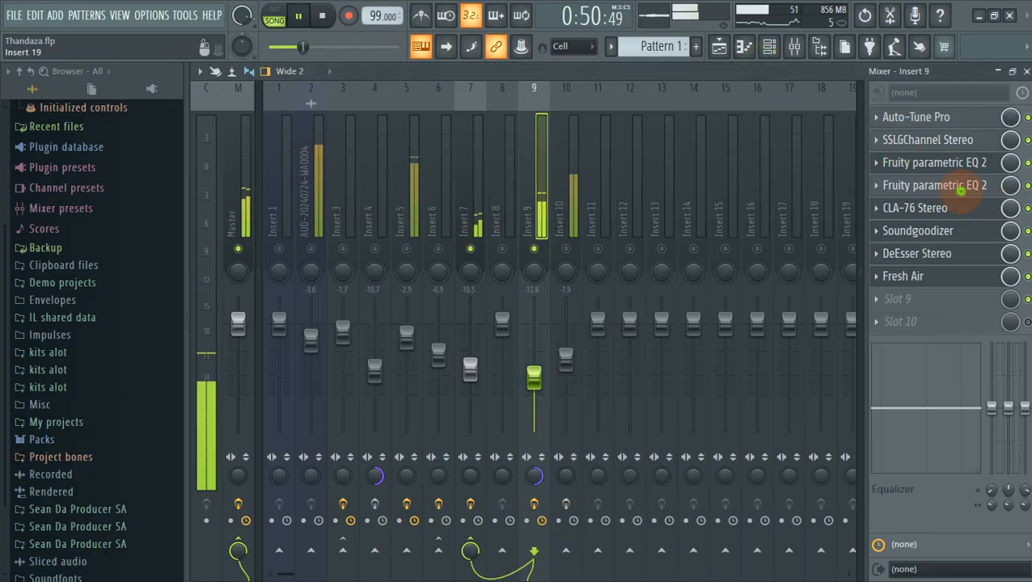
pyautogui.click(963, 187)
pyautogui.click(824, 241)
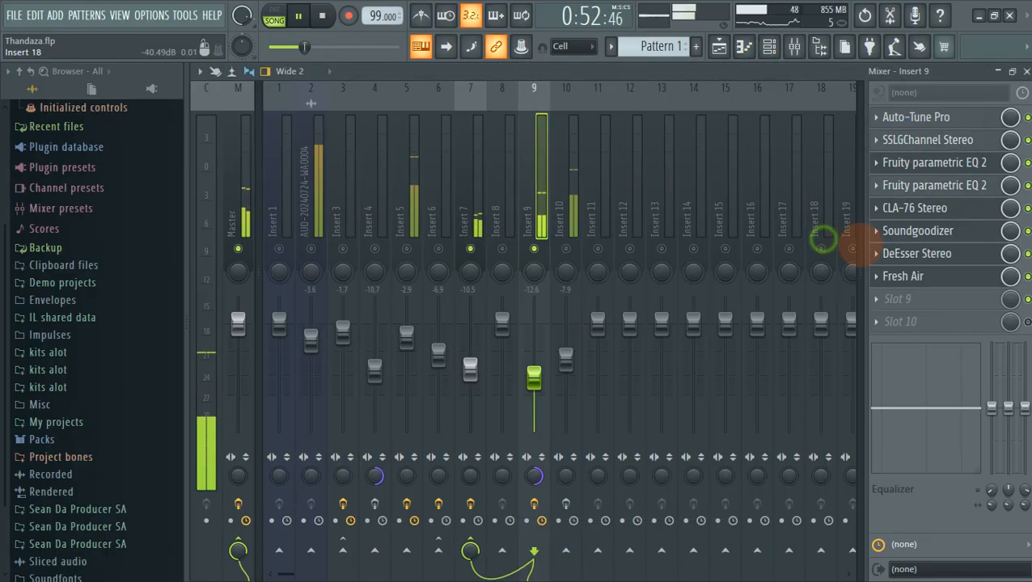
pyautogui.press('space')
# Step through Insert 9's CLA-76, Soundgoodizer, DeEsser and Fresh Air effects.
pyautogui.click(960, 212)
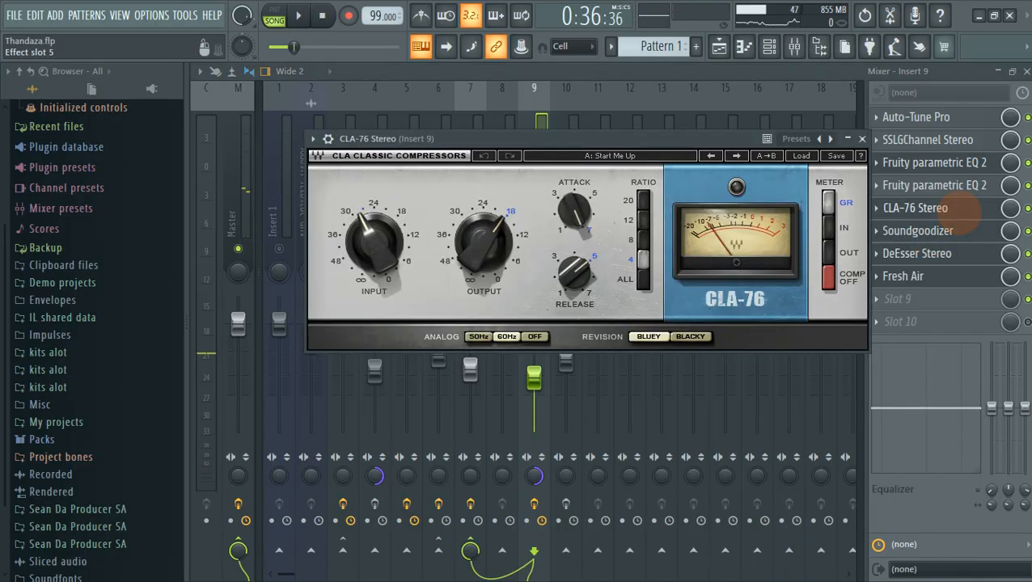
pyautogui.click(959, 229)
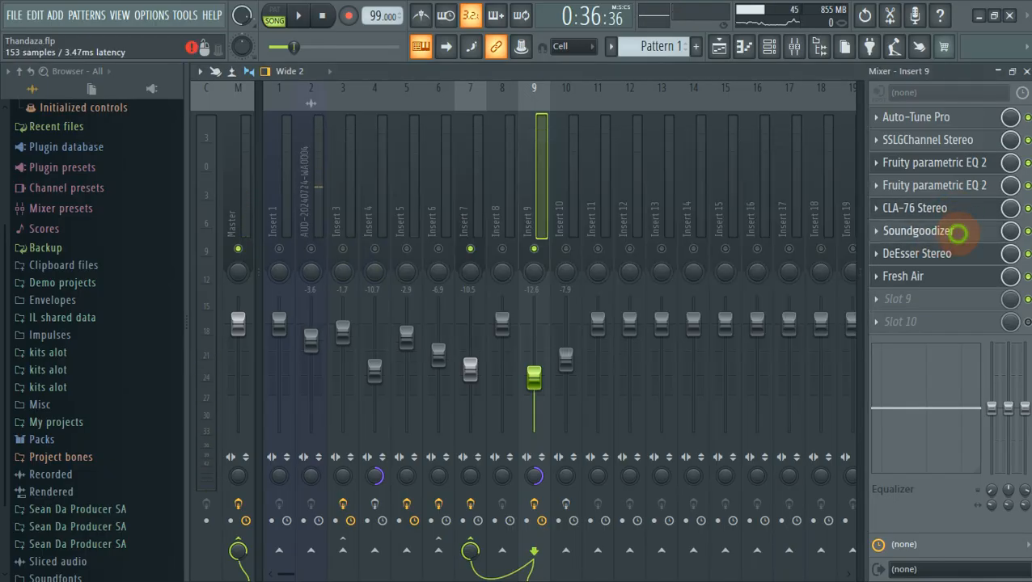
pyautogui.click(960, 253)
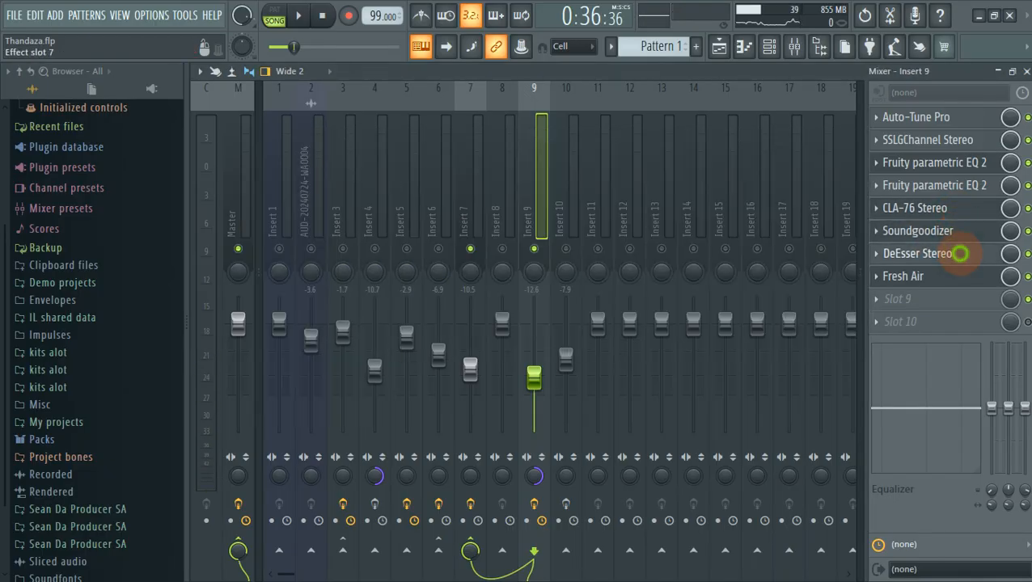
pyautogui.click(962, 277)
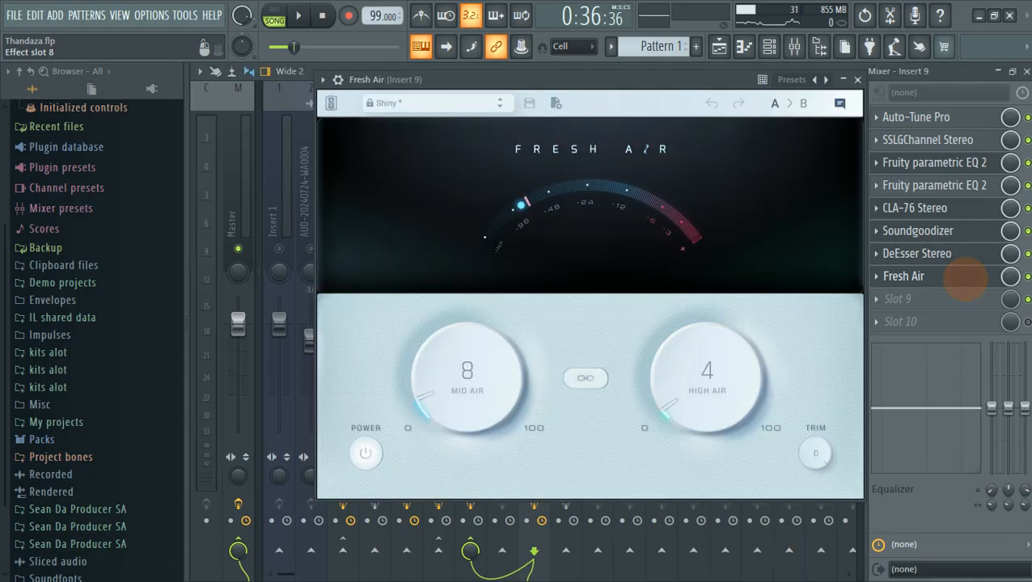
pyautogui.click(971, 75)
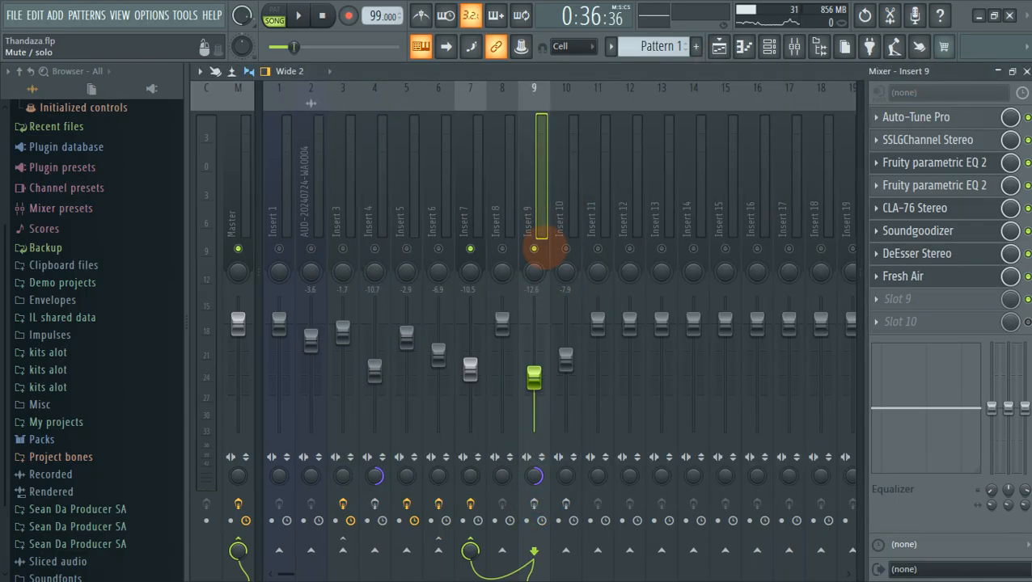
# Unmute Insert 10, mute Insert 9, and show the playlist arrangement.
pyautogui.click(566, 248)
pyautogui.click(534, 249)
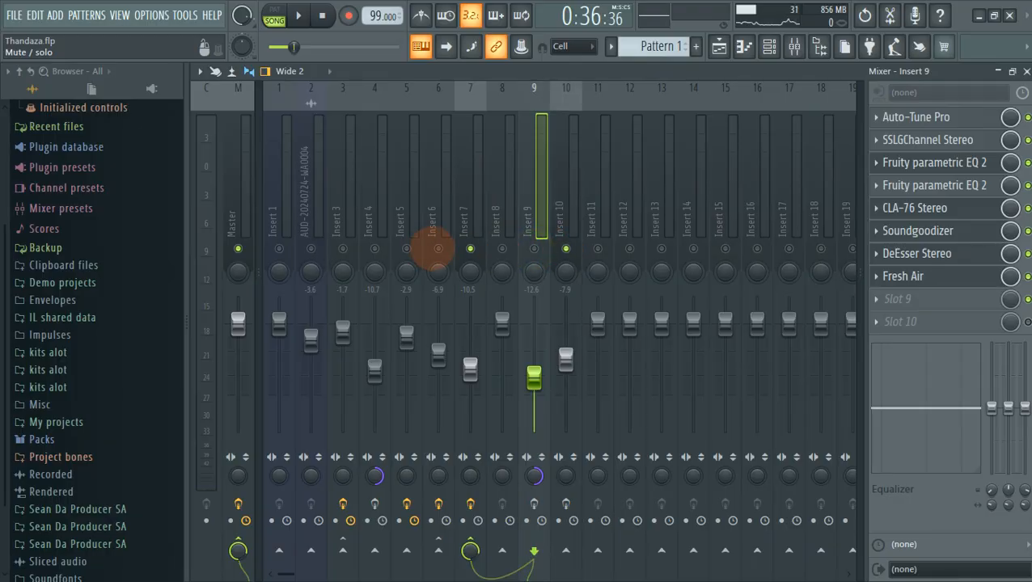
pyautogui.click(719, 46)
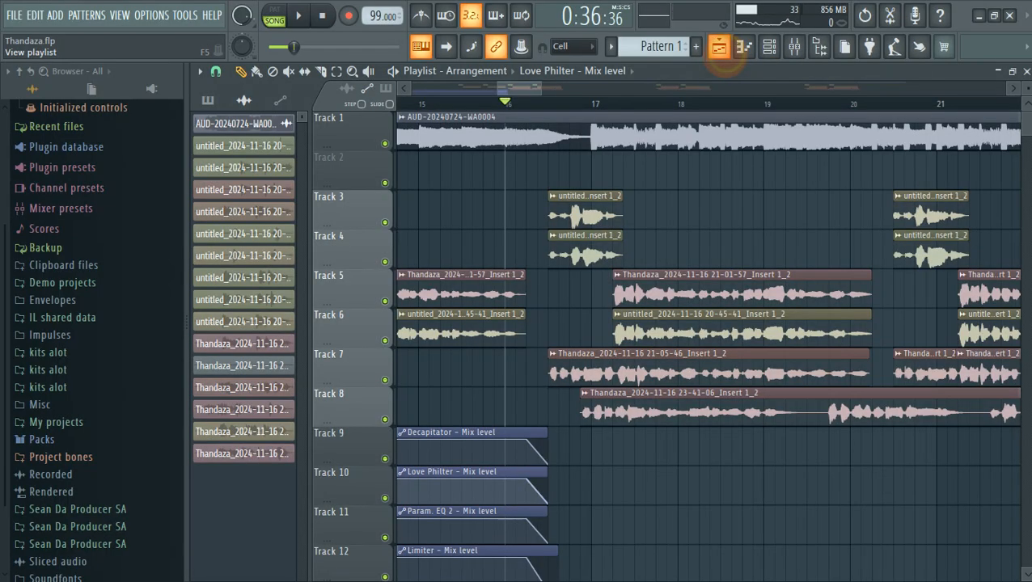
# Return to the mixer and solo Insert 10 while the song plays.
pyautogui.click(794, 46)
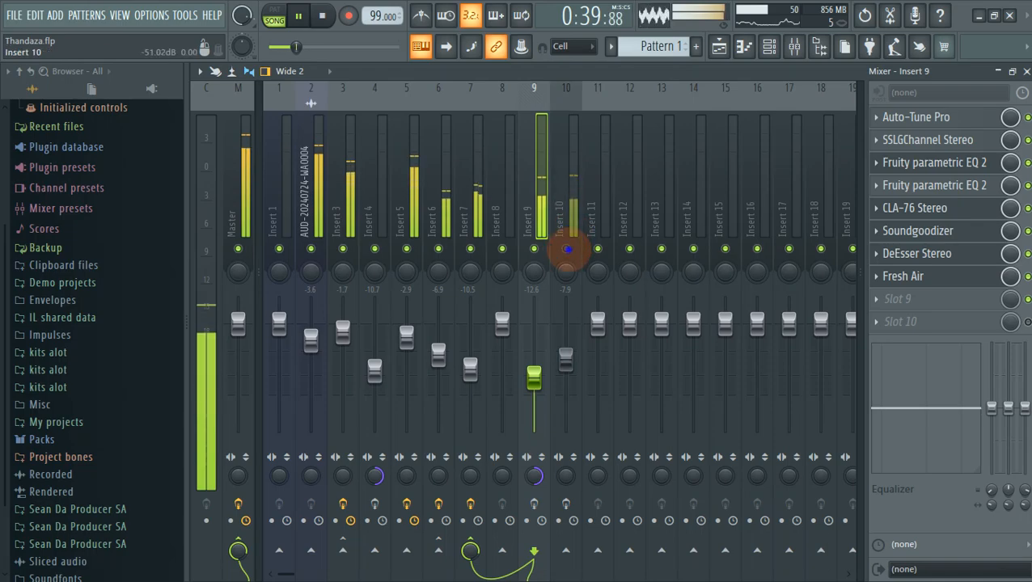
pyautogui.rightClick(568, 249)
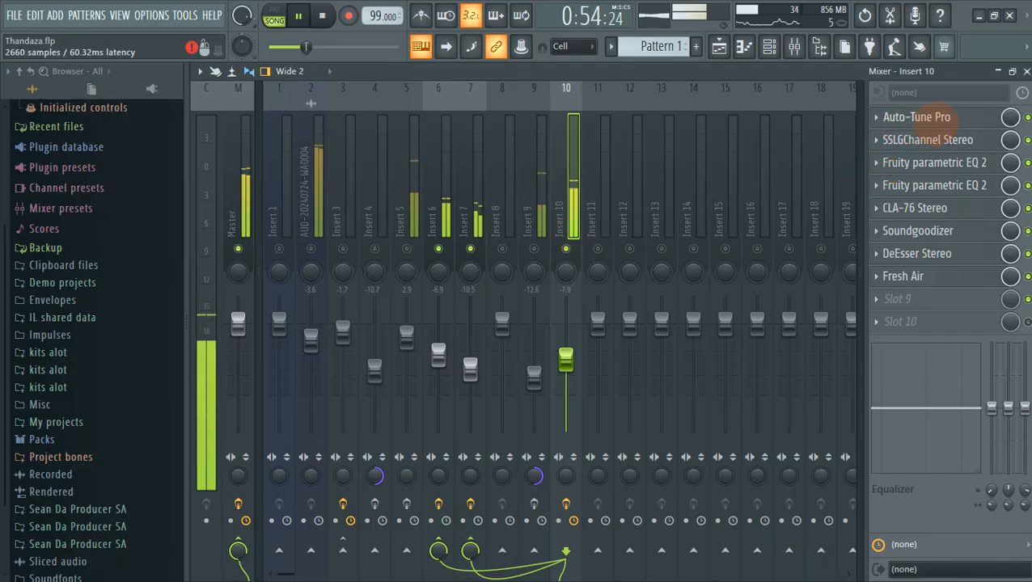
# Stop playback and review Insert 10's Auto-Tune Pro, SSL G-Channel and Soundgoodizer.
pyautogui.press('space')
pyautogui.click(939, 118)
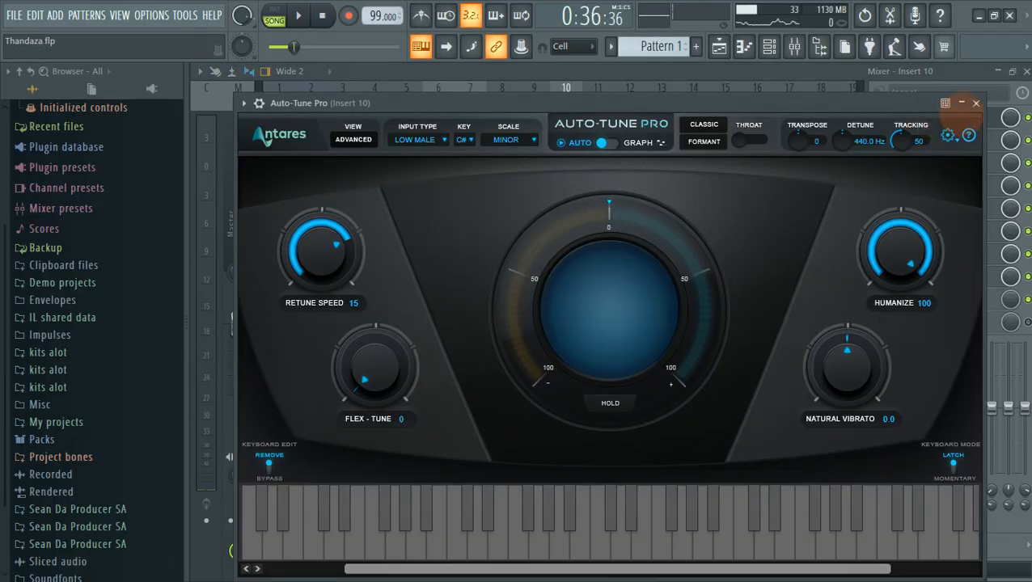
pyautogui.click(975, 104)
pyautogui.click(957, 139)
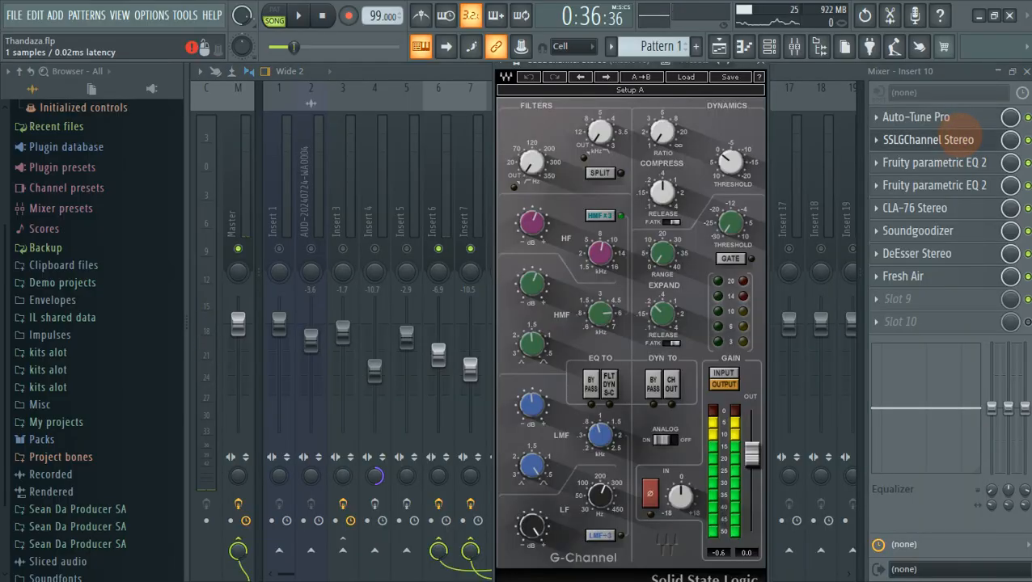
pyautogui.click(760, 63)
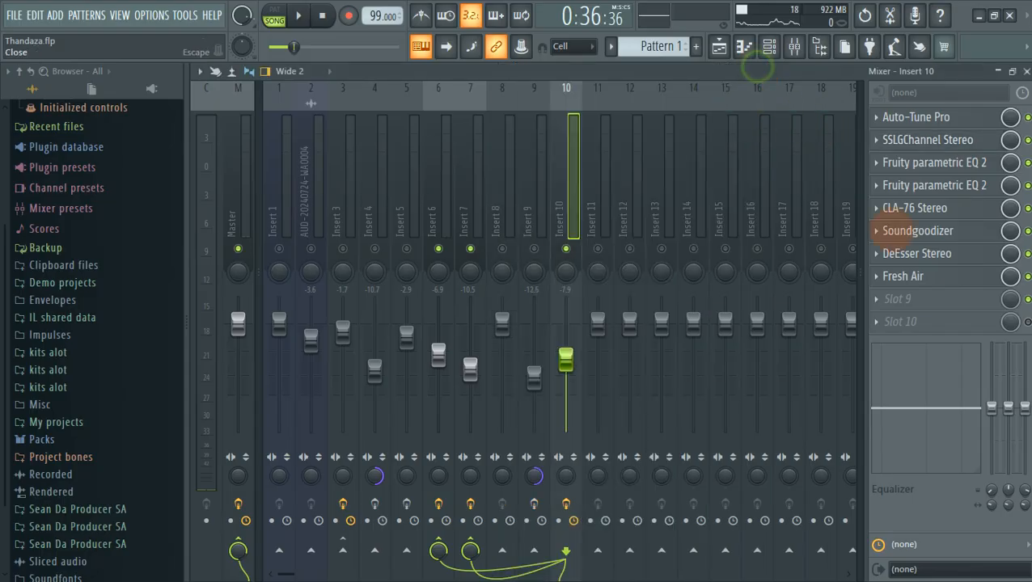
pyautogui.click(932, 230)
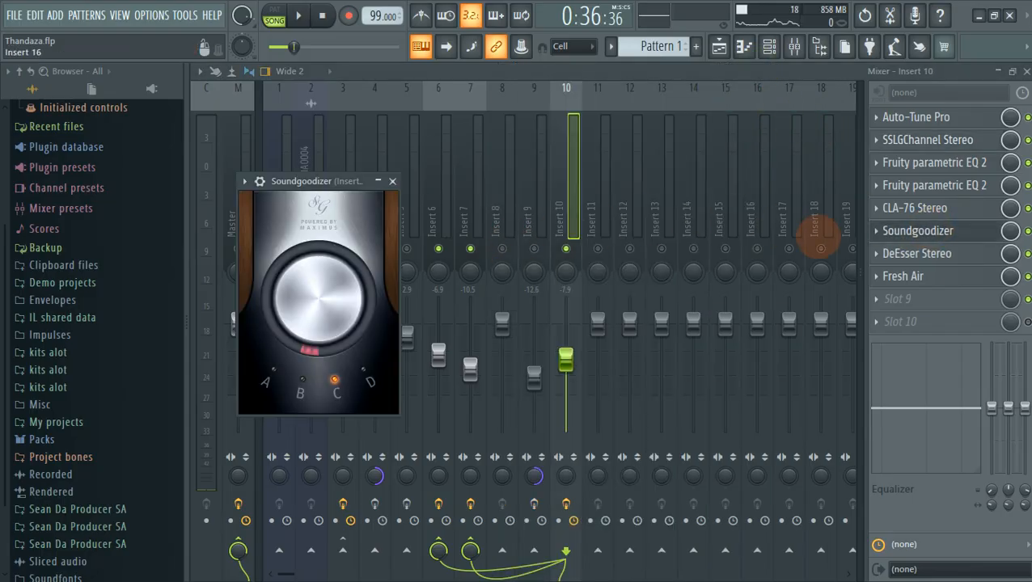
pyautogui.click(392, 181)
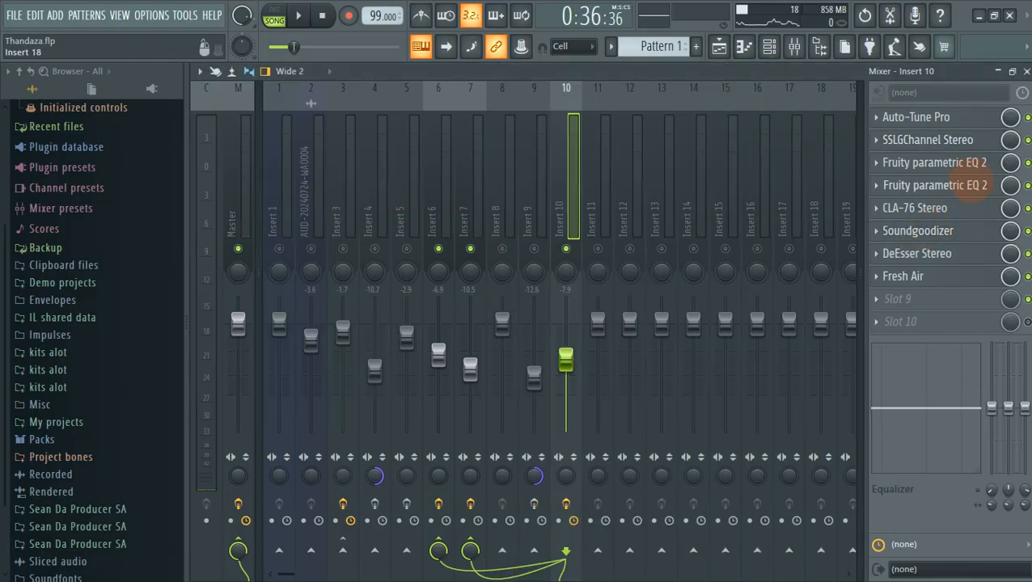
# Load the Radio preset onto Insert 10's second Fruity parametric EQ 2.
pyautogui.click(969, 188)
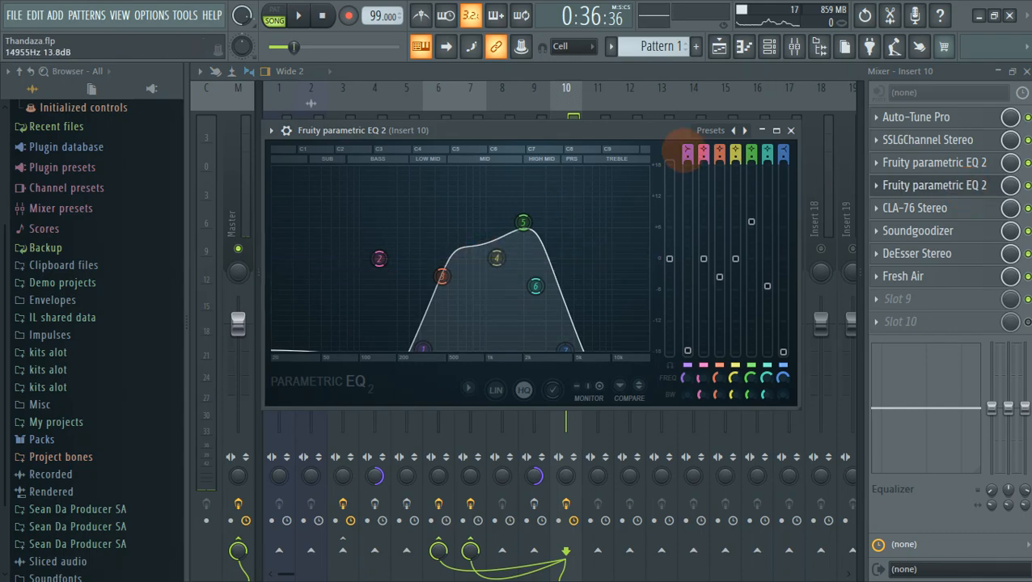
pyautogui.click(702, 130)
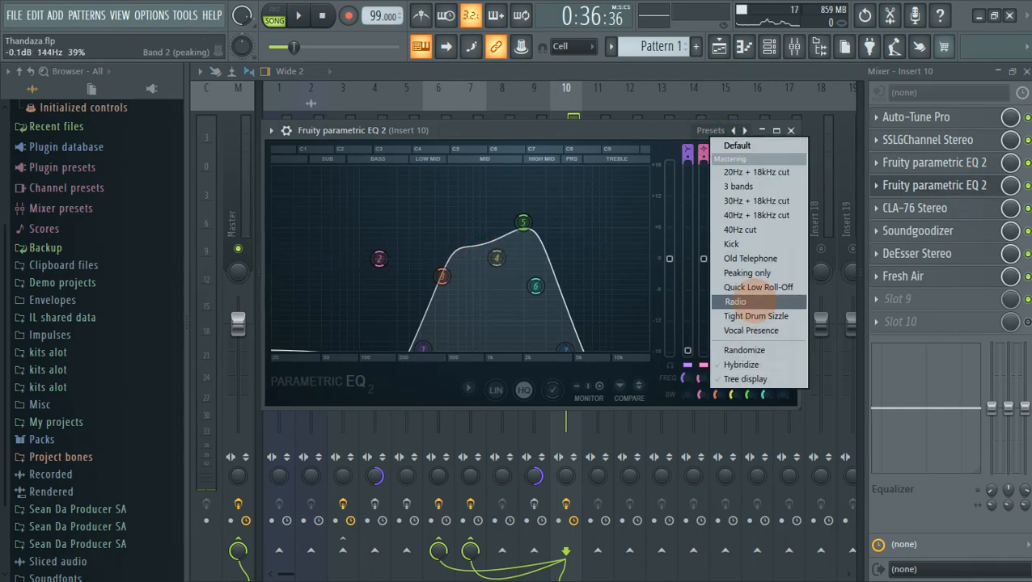
pyautogui.click(736, 302)
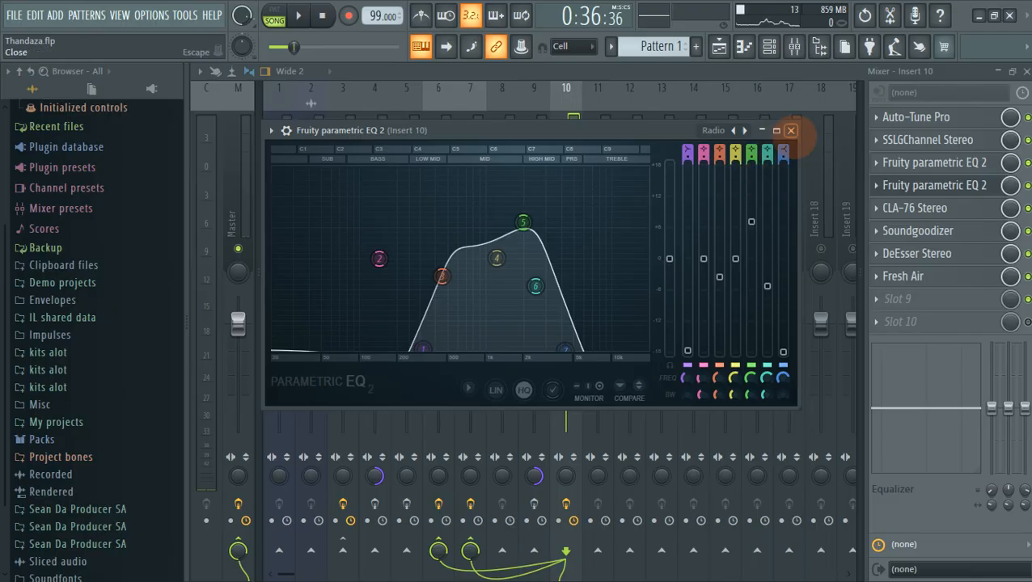
pyautogui.click(791, 130)
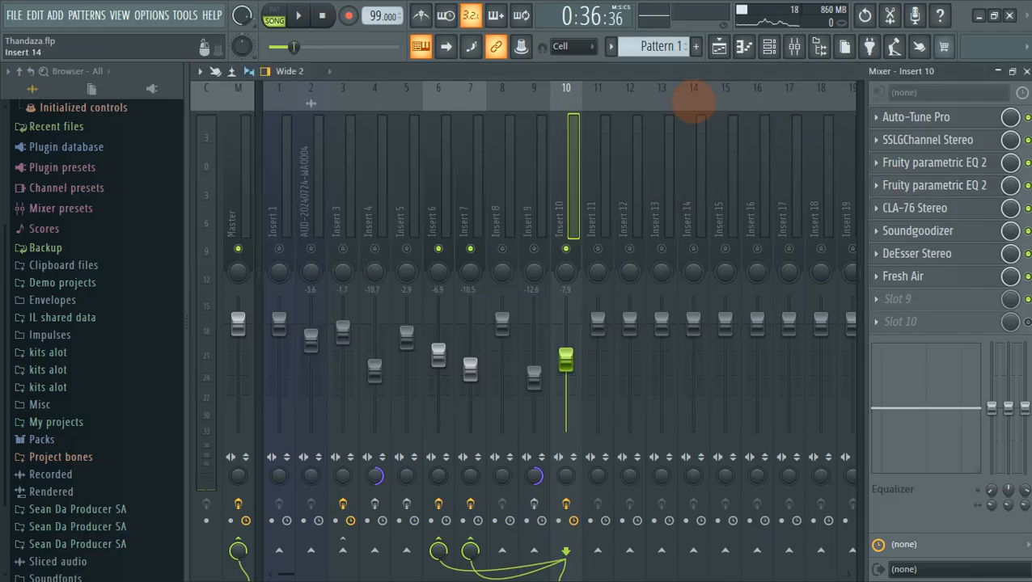
# During playback, unmute Inserts 5 and 2 and lower Insert 10's fader to -11.5.
pyautogui.press('space')
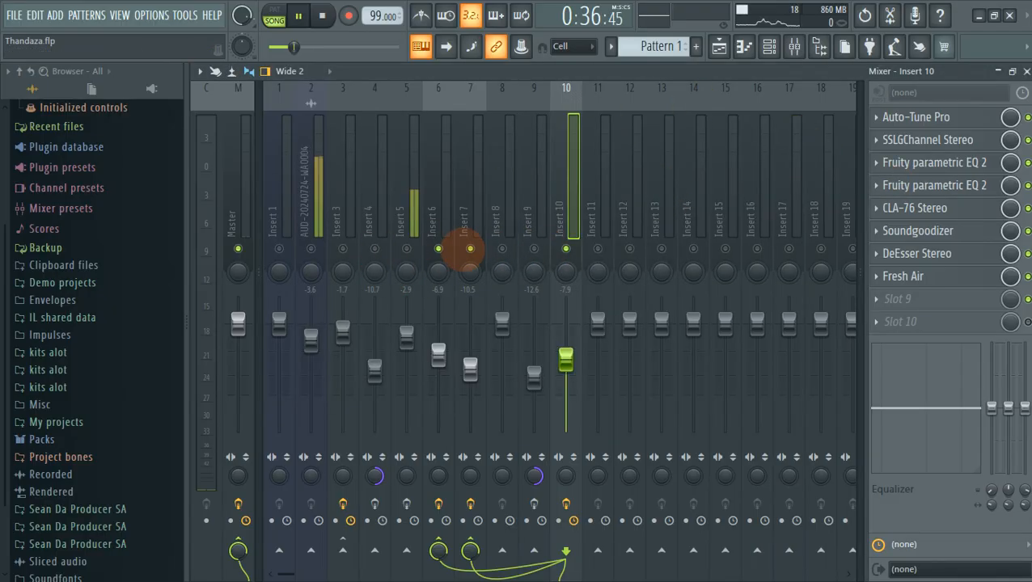
pyautogui.click(406, 248)
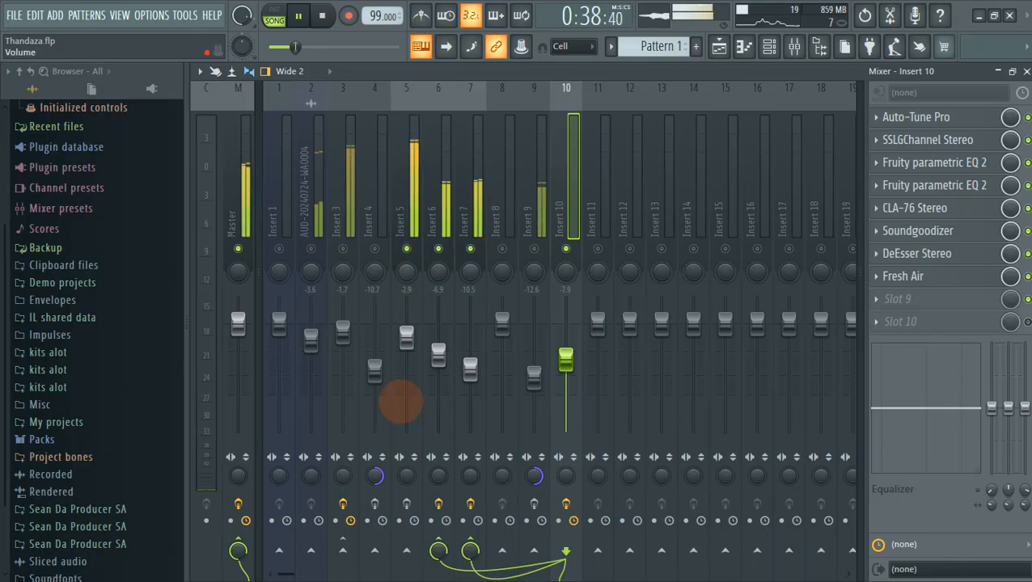
pyautogui.moveTo(576, 374); pyautogui.dragTo(566, 374)
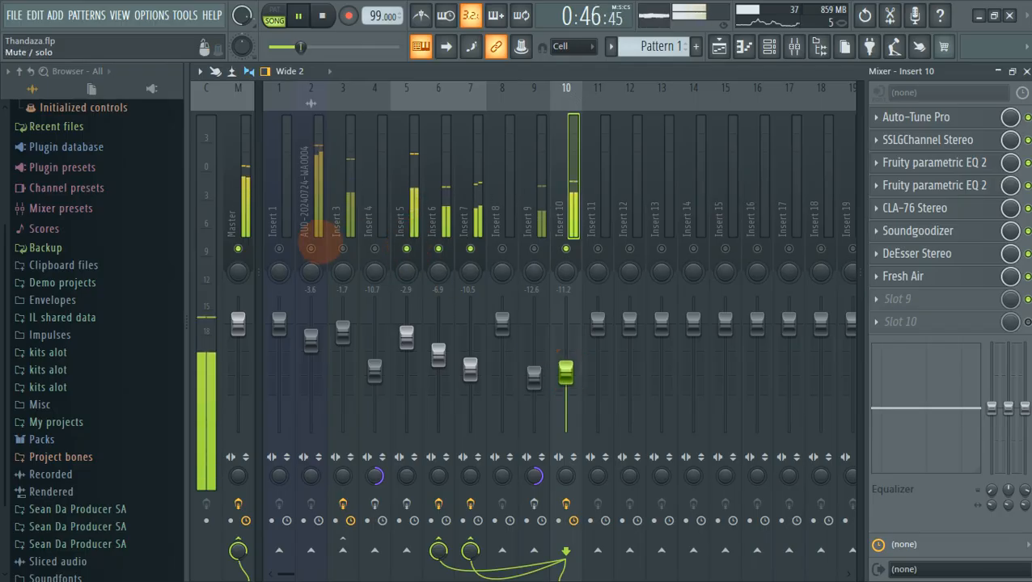
pyautogui.click(310, 249)
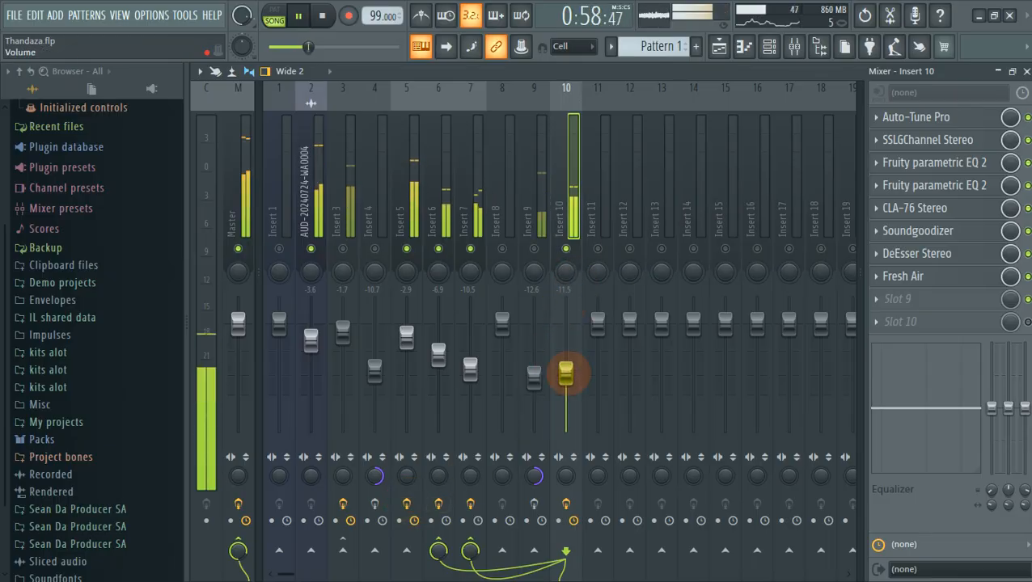
# Stop playback, solo then unsolo Insert 4 so every track plays, and select Insert 5.
pyautogui.press('space')
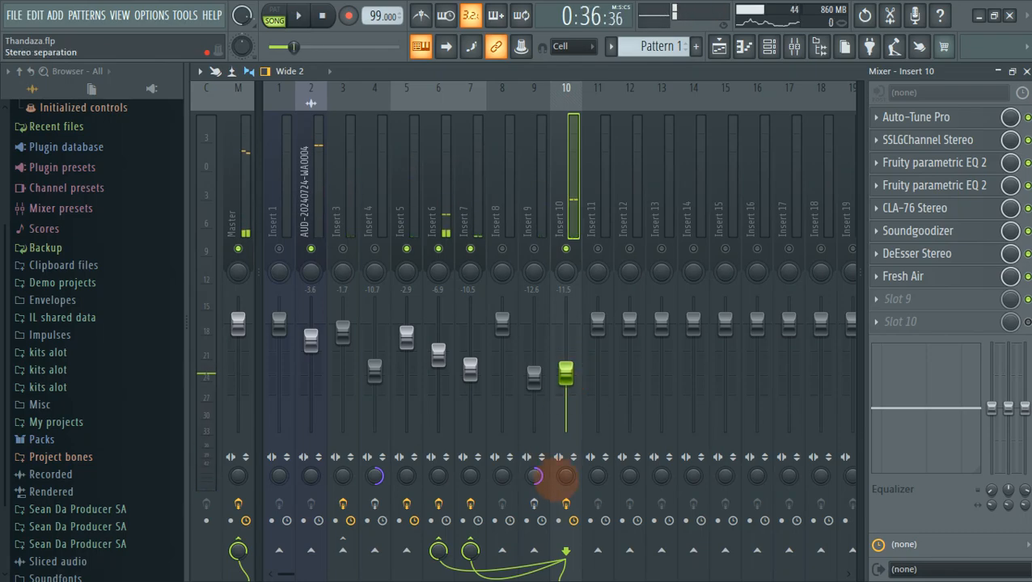
pyautogui.scroll(1, 485, 204)
pyautogui.scroll(-1, 485, 200)
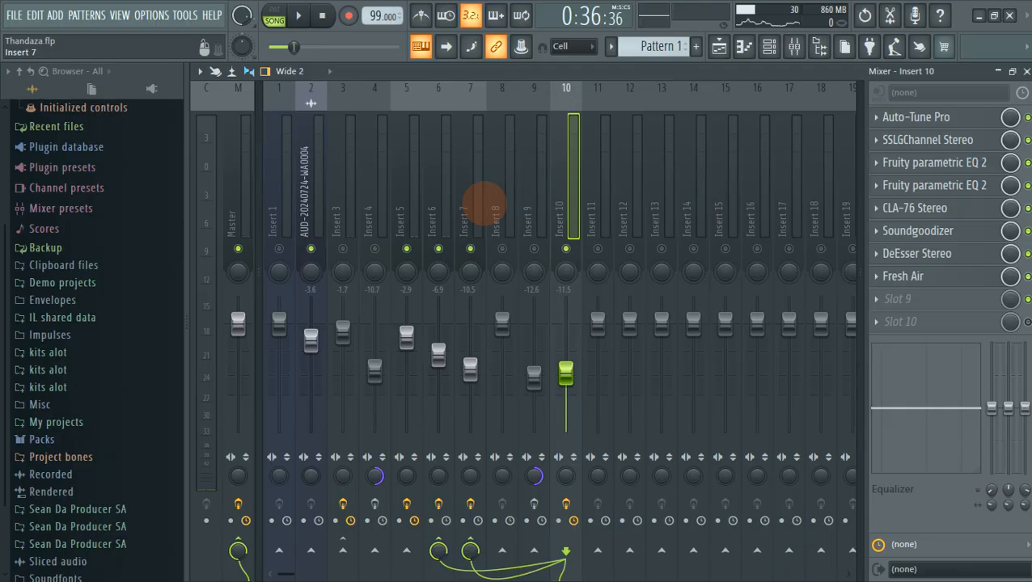
pyautogui.rightClick(376, 247)
pyautogui.rightClick(376, 247)
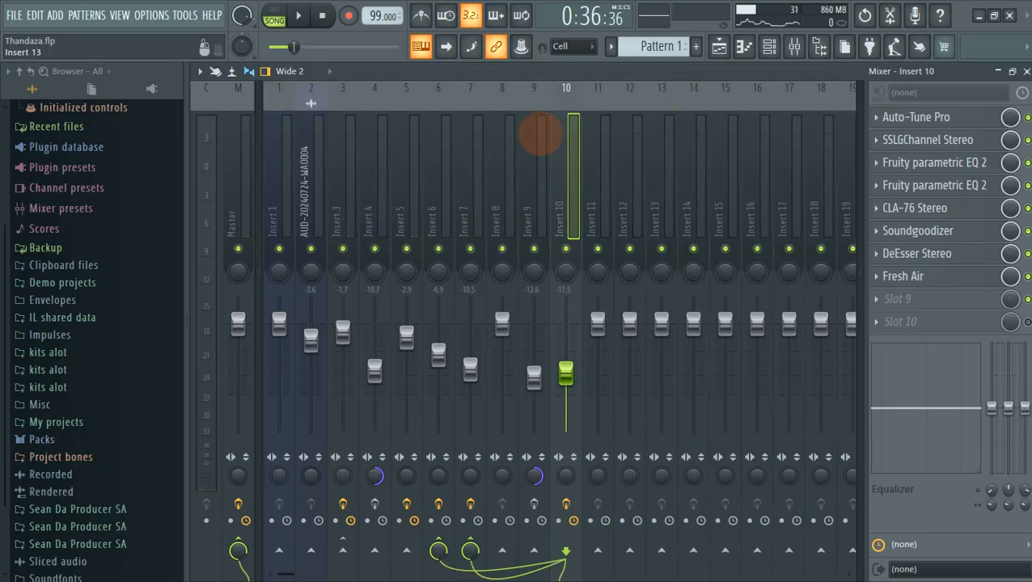
pyautogui.click(406, 220)
# Play the playlist arrangement from bar 8 to hear the automation clips, then stop.
pyautogui.click(719, 46)
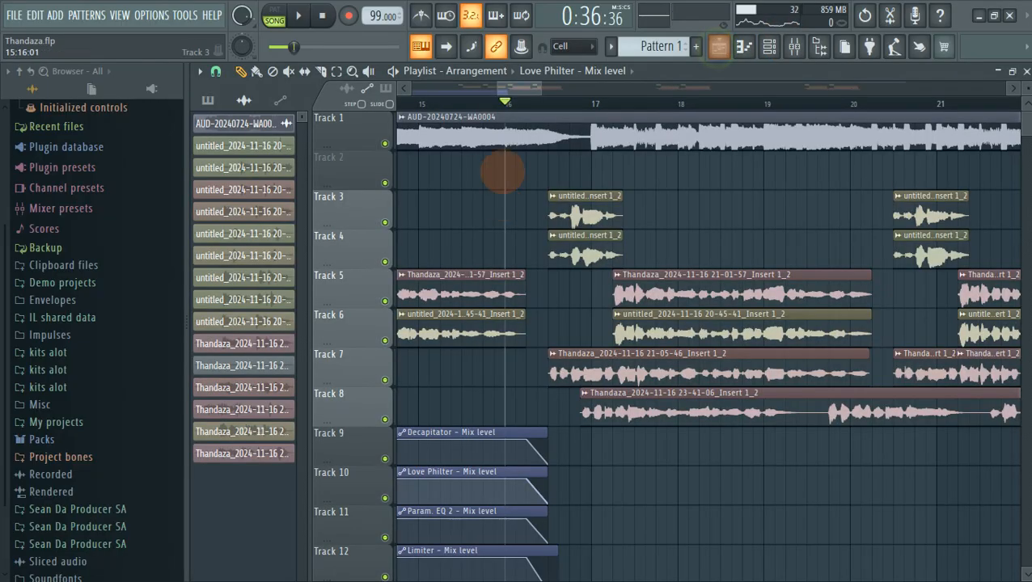
pyautogui.scroll(-3, 473, 101)
pyautogui.click(607, 104)
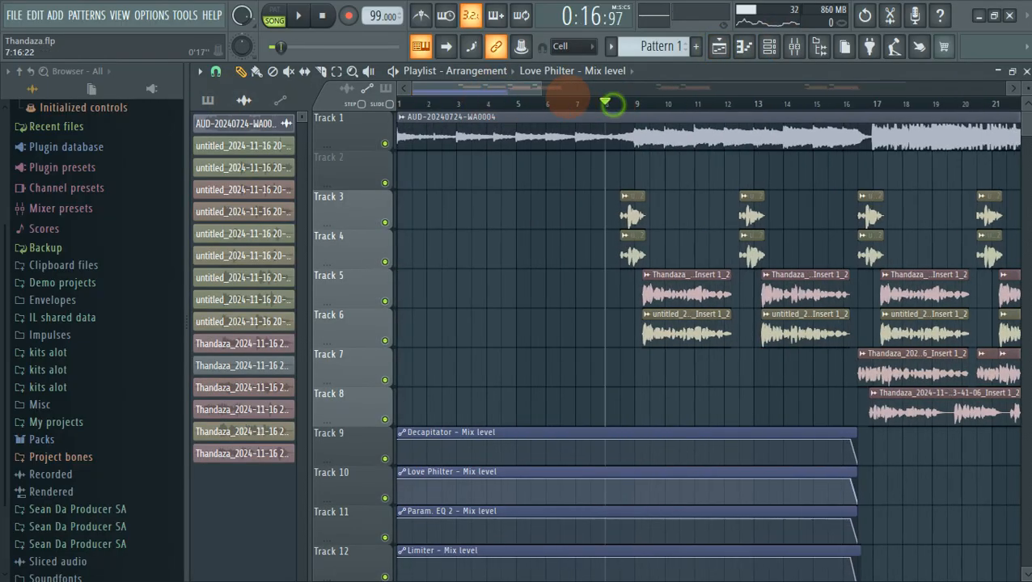
pyautogui.press('space')
pyautogui.scroll(-3, 606, 101)
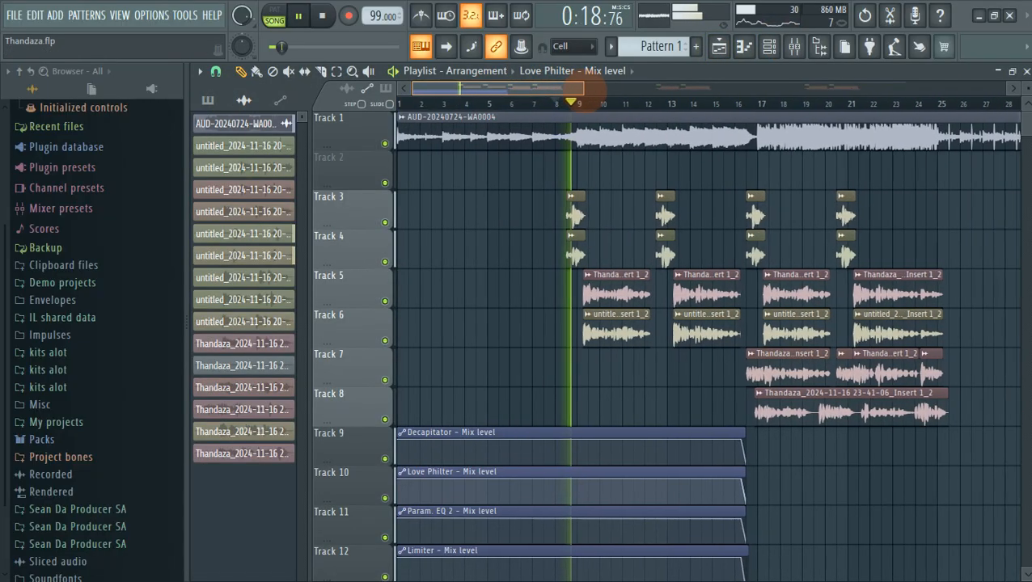
pyautogui.scroll(-3, 591, 87)
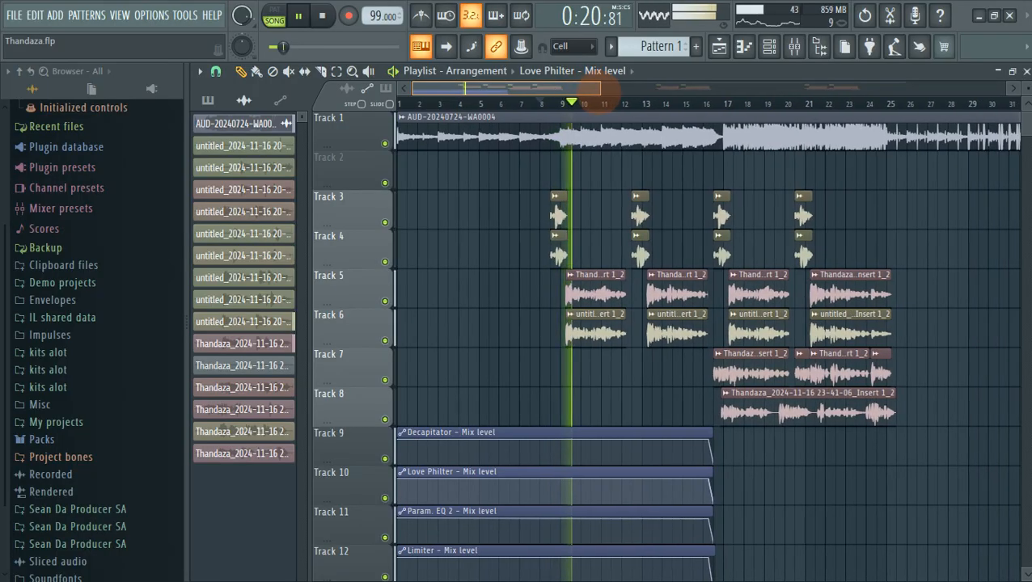
pyautogui.scroll(-4, 622, 242)
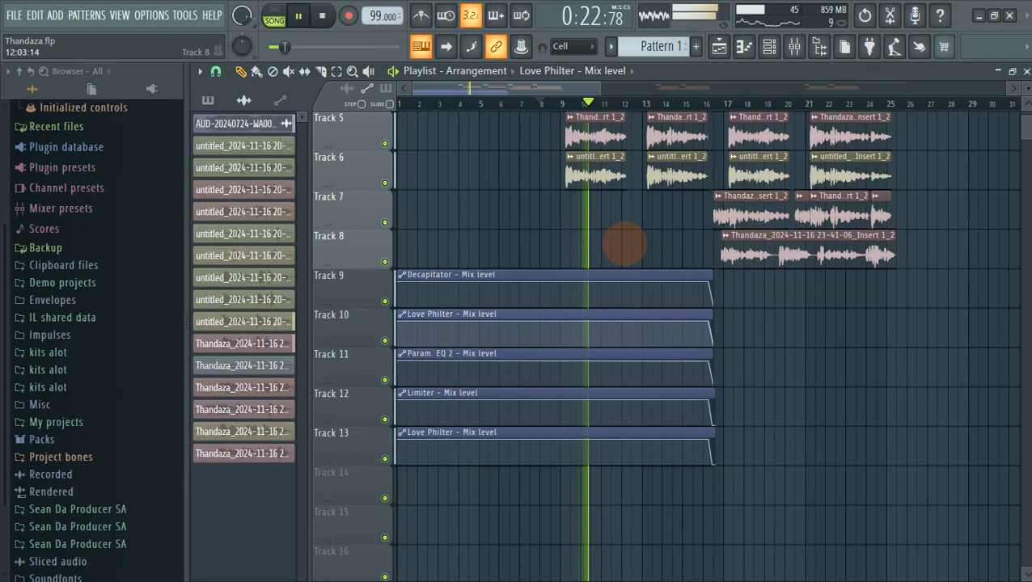
pyautogui.scroll(4, 625, 243)
pyautogui.press('space')
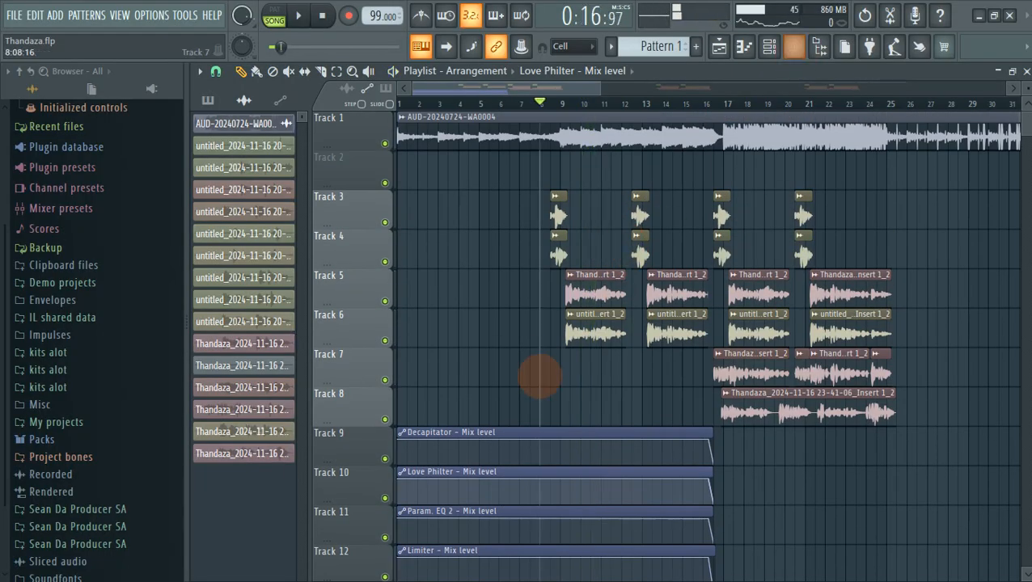
pyautogui.scroll(-4, 539, 376)
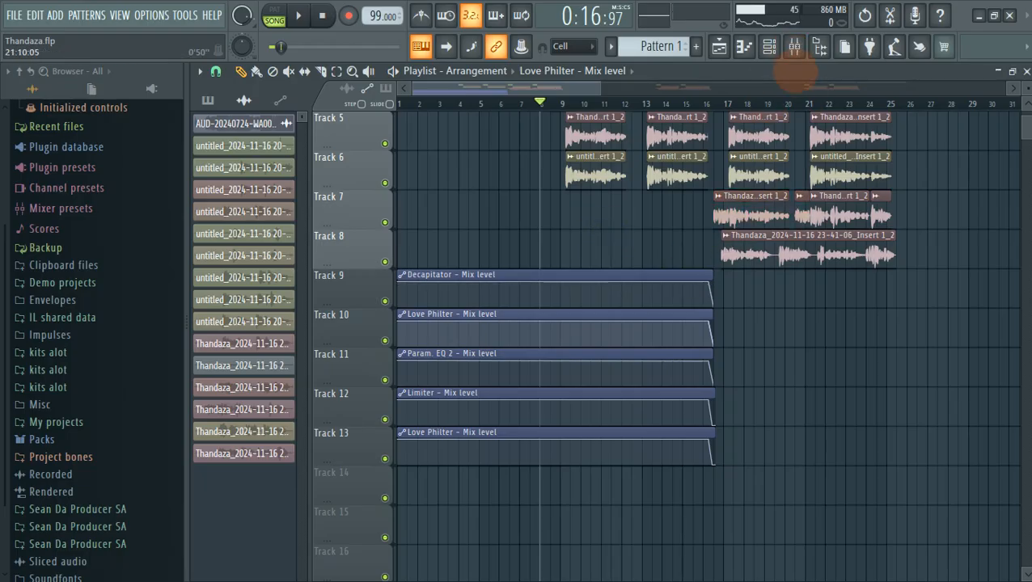
pyautogui.click(795, 46)
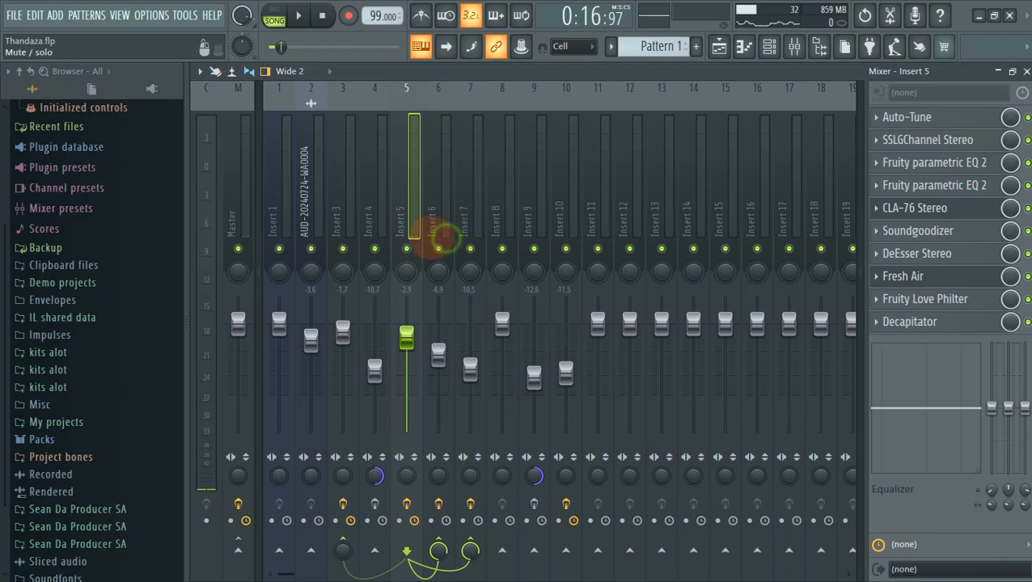
# Solo Insert 5 and briefly play it.
pyautogui.rightClick(406, 248)
pyautogui.press('space')
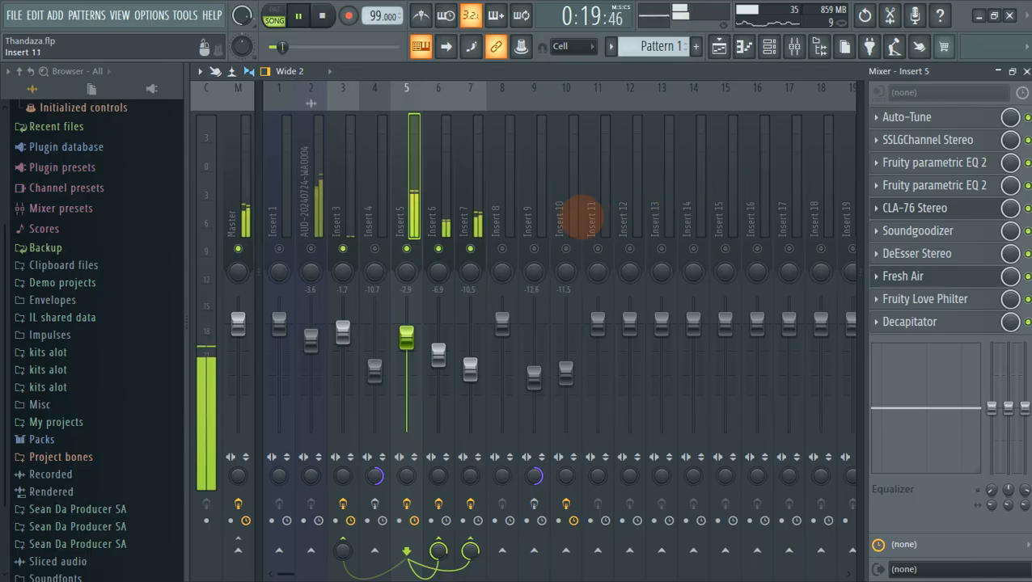
pyautogui.press('space')
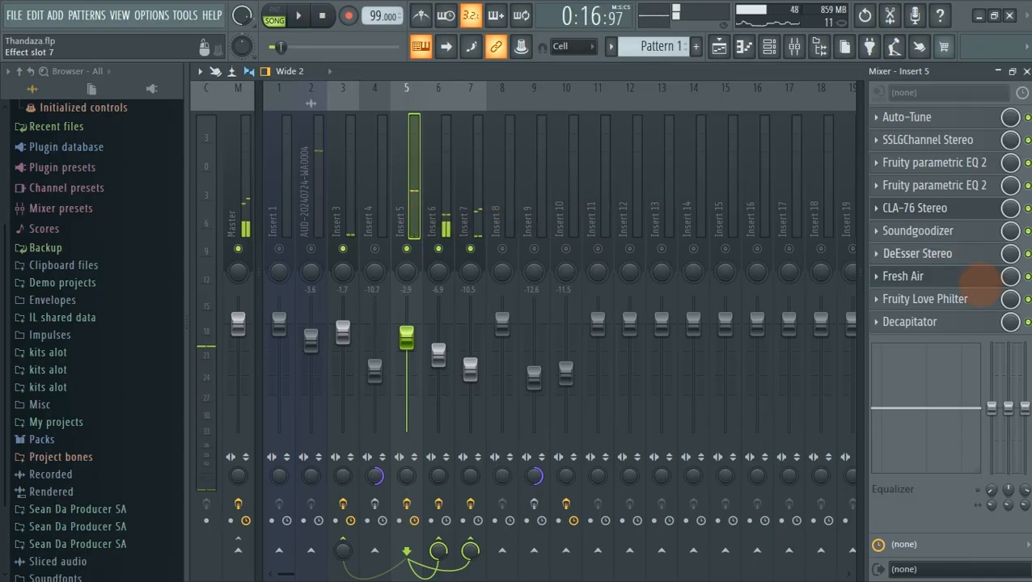
# Inspect Insert 5's Love Philter and its preset list, leaving it on Simple lowpass.
pyautogui.click(977, 301)
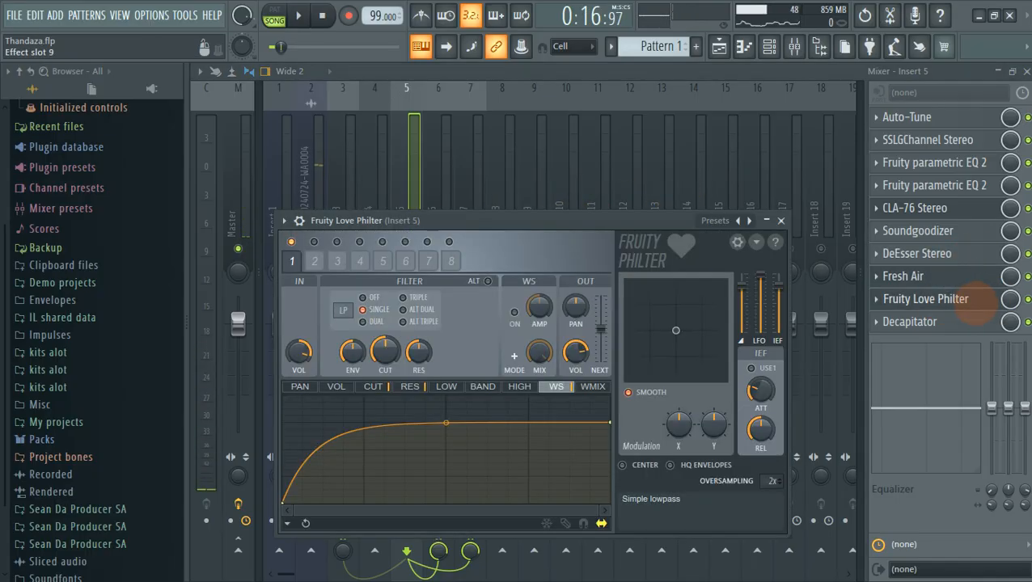
pyautogui.moveTo(526, 217); pyautogui.dragTo(523, 139)
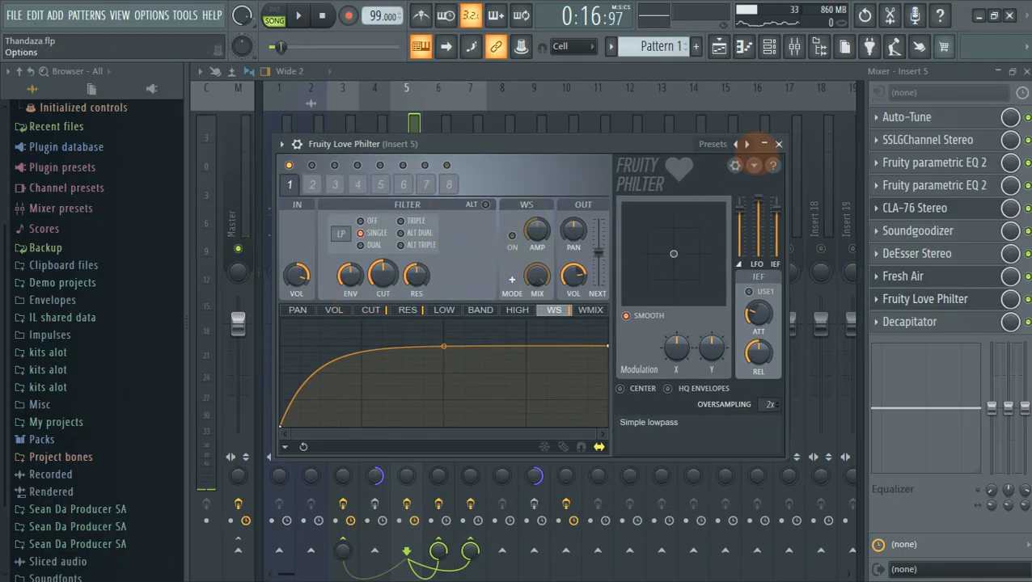
pyautogui.click(712, 145)
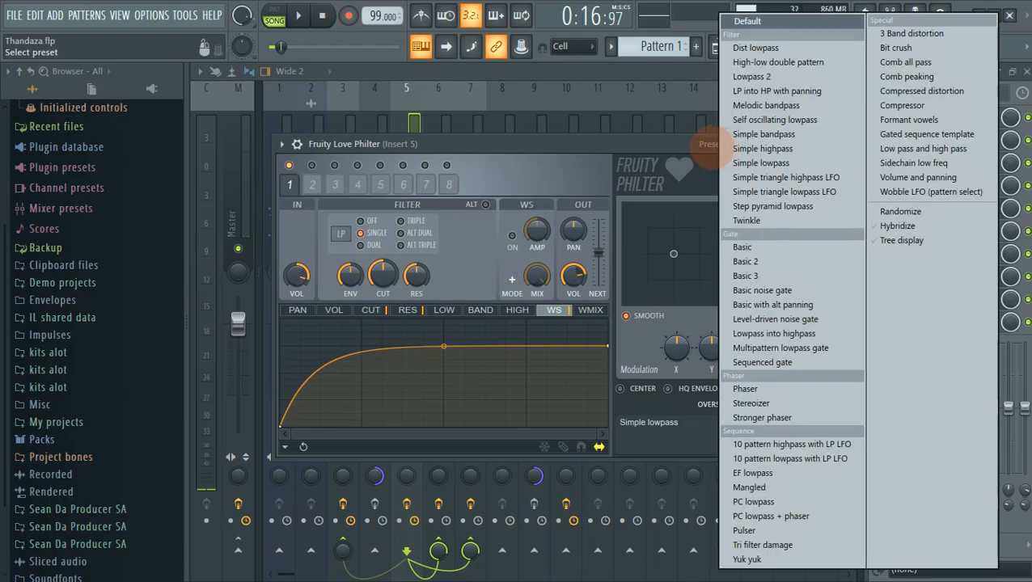
pyautogui.click(550, 135)
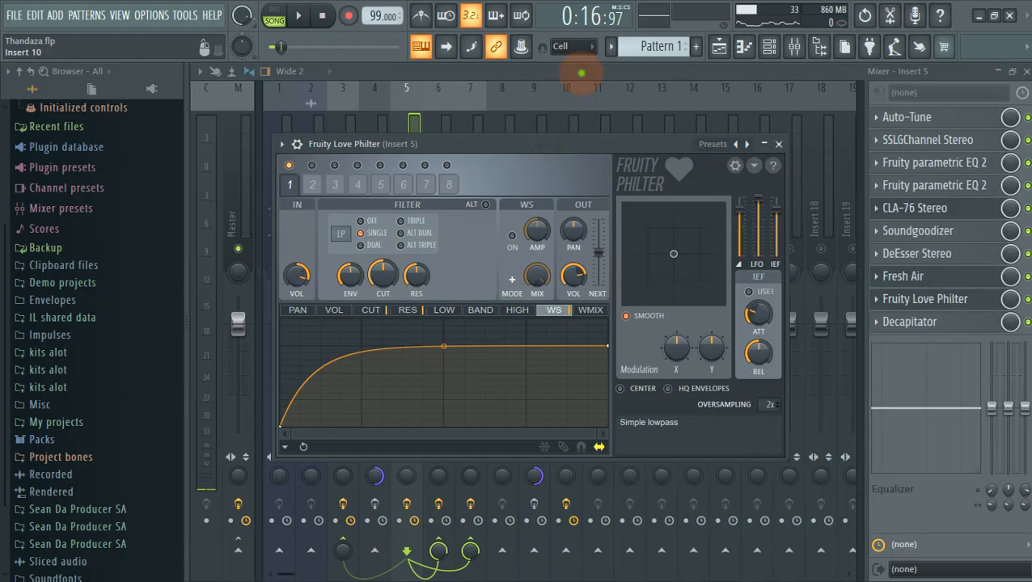
pyautogui.click(581, 73)
pyautogui.press('space')
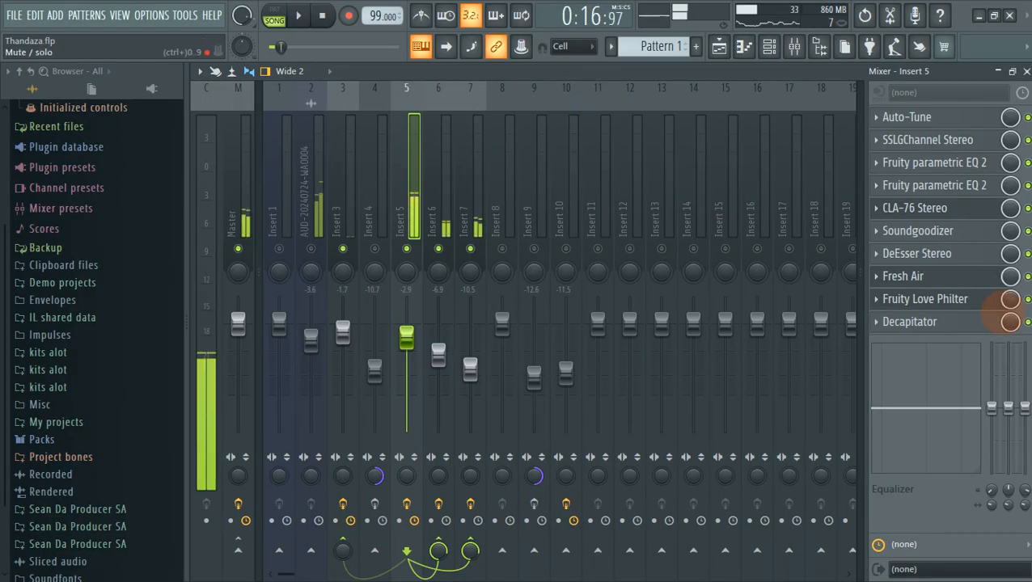
# Raise Insert 5's Decapitator Drive to 4.6, keeping the Angry Neighbor preset.
pyautogui.click(967, 321)
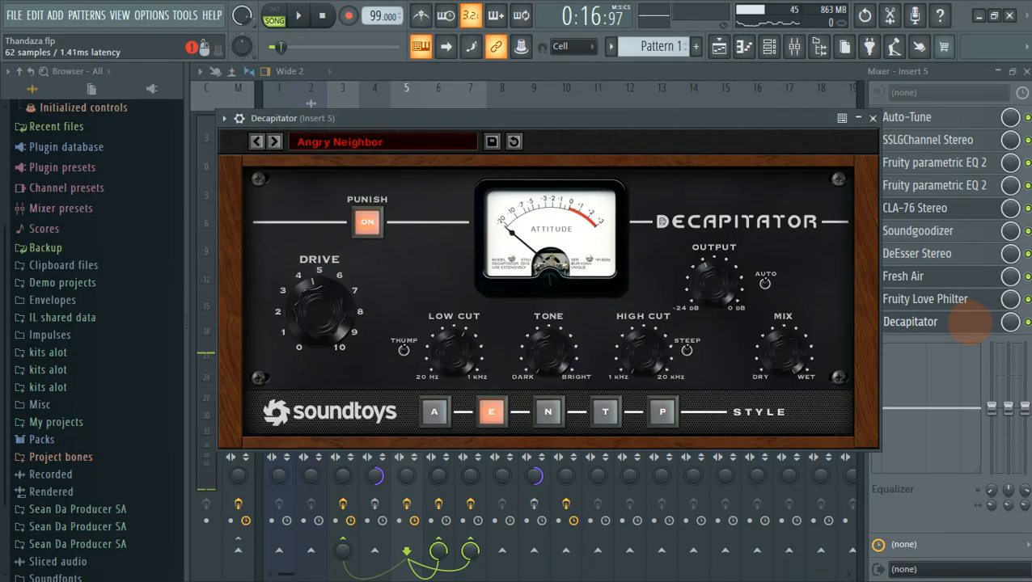
pyautogui.moveTo(570, 119)
pyautogui.mouseDown()
pyautogui.moveTo(597, 112)
pyautogui.moveTo(574, 107)
pyautogui.mouseUp()
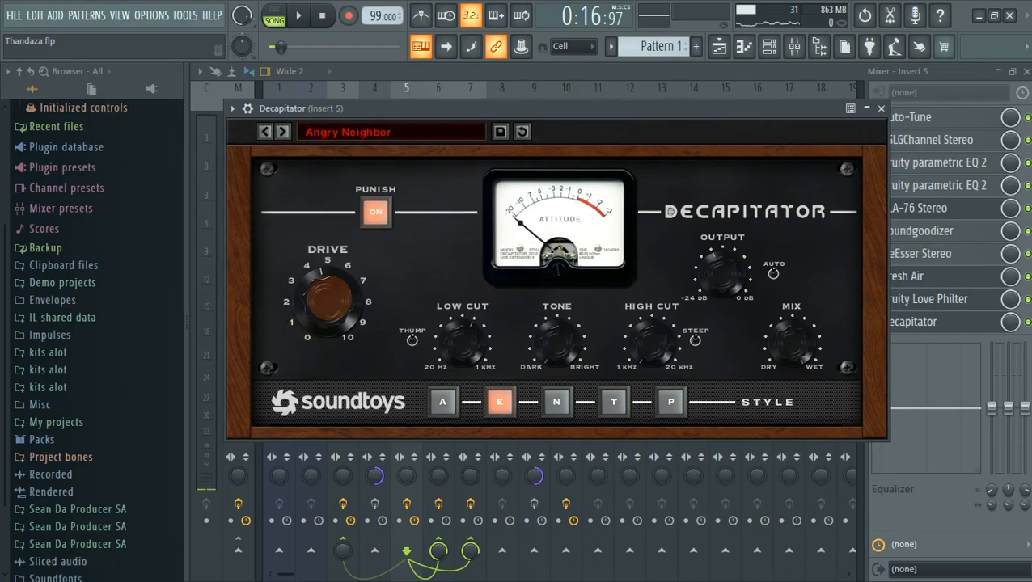
pyautogui.moveTo(327, 301); pyautogui.dragTo(328, 299)
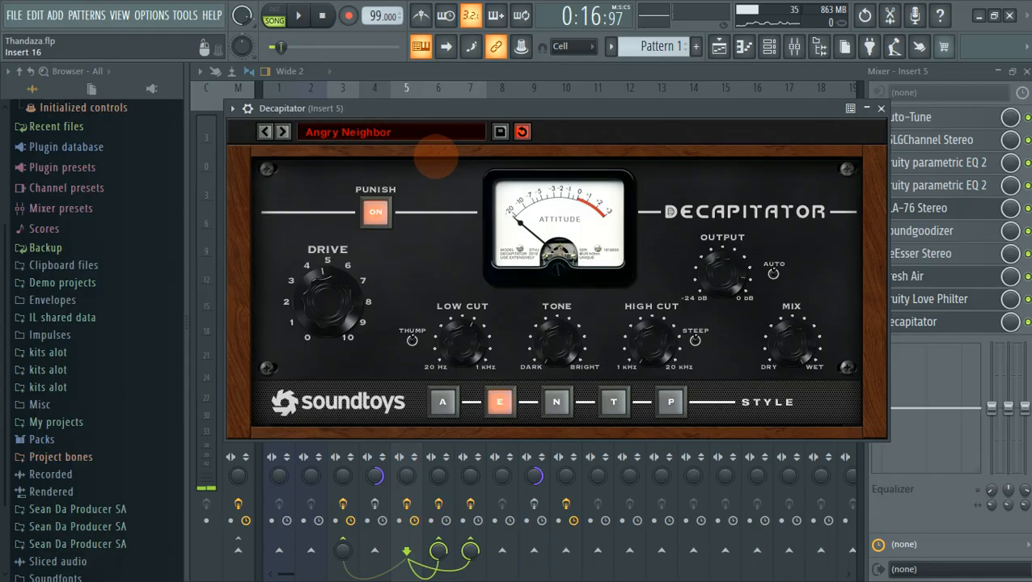
pyautogui.click(401, 132)
pyautogui.moveTo(392, 188)
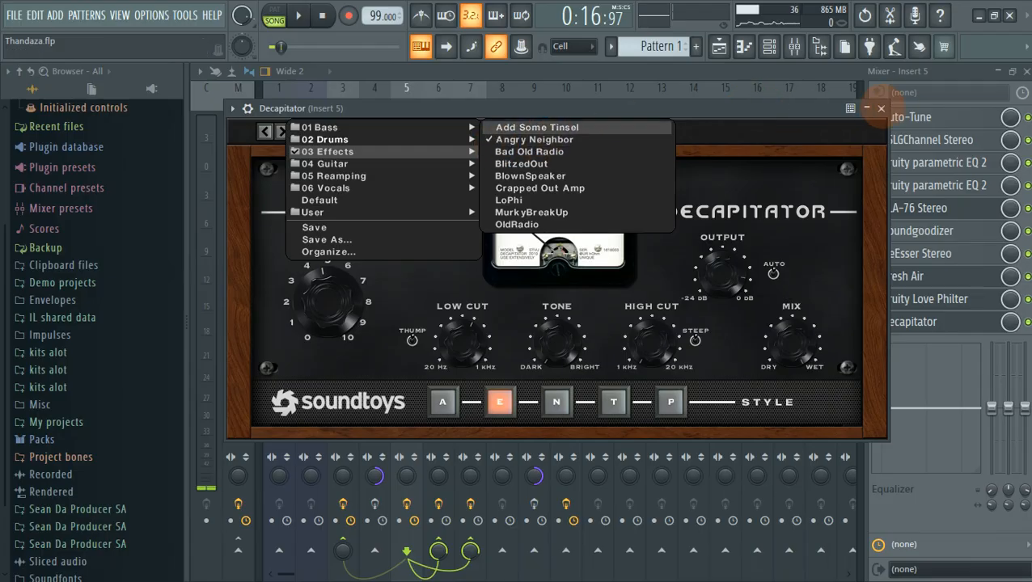
pyautogui.click(881, 108)
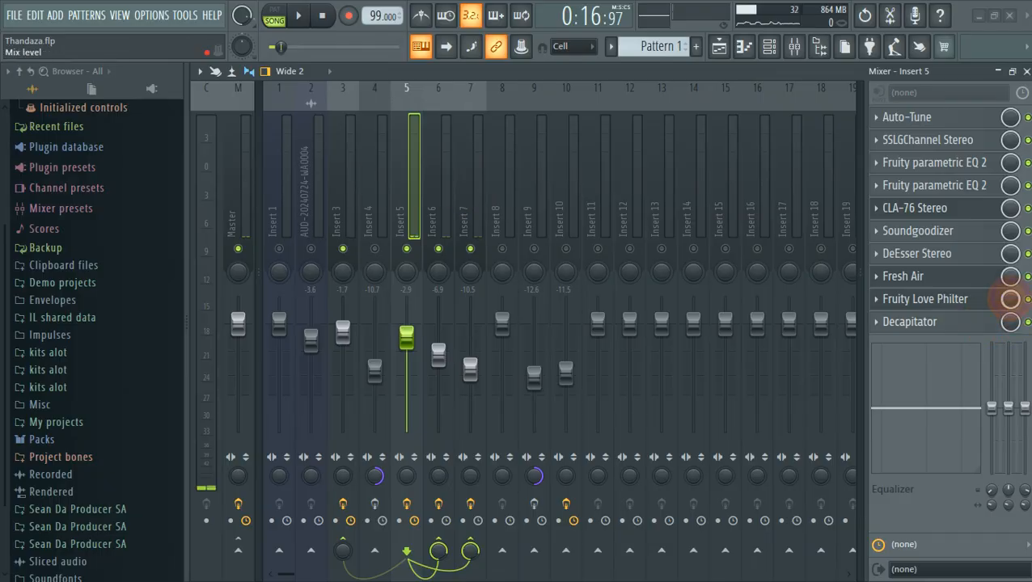
# Create a Love Philter mix-level automation clip on Track 13 and play from just past bar 8.
pyautogui.rightClick(1011, 299)
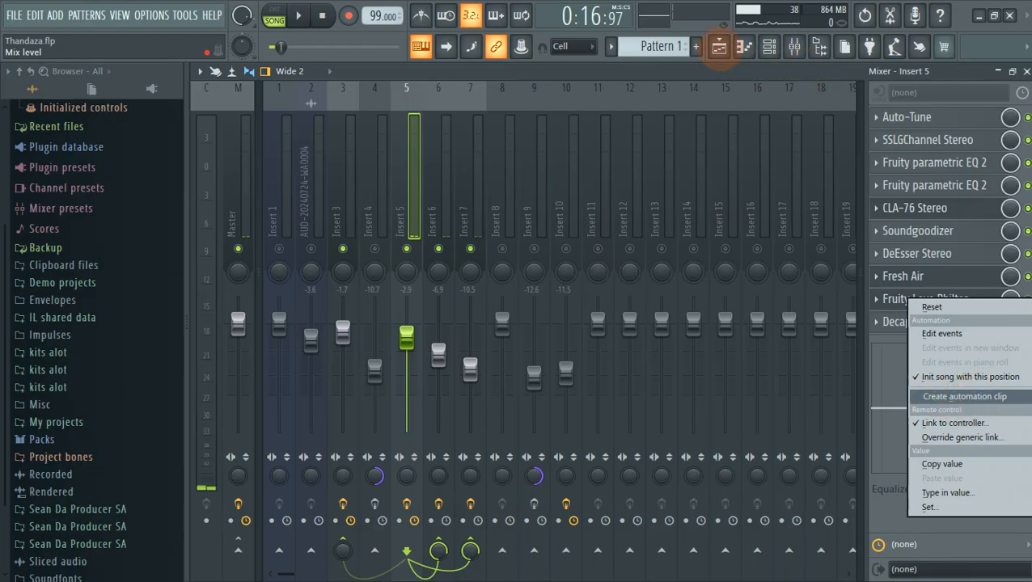
pyautogui.click(717, 46)
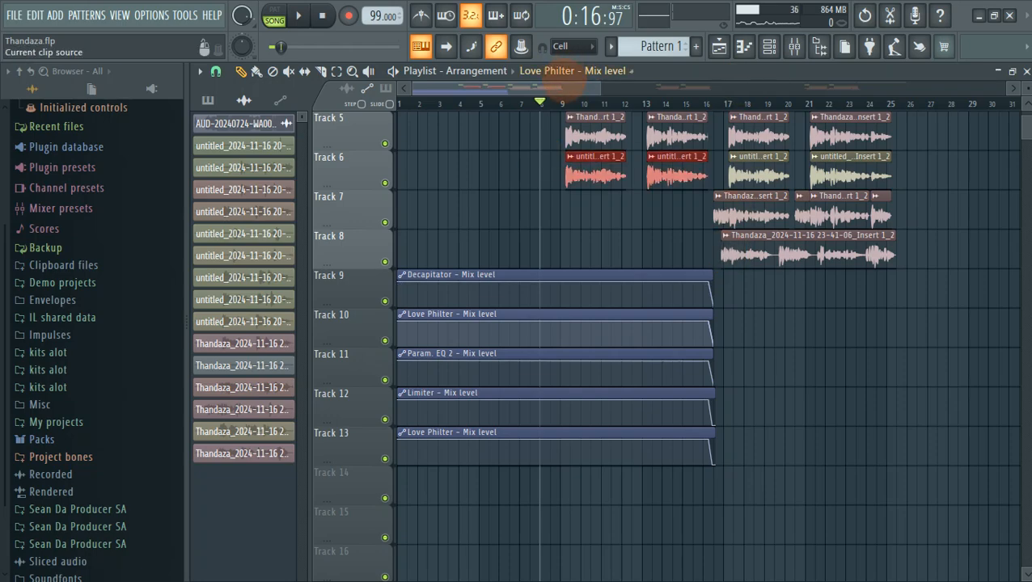
pyautogui.click(553, 101)
pyautogui.scroll(3, 589, 217)
pyautogui.scroll(2, 589, 217)
pyautogui.press('space')
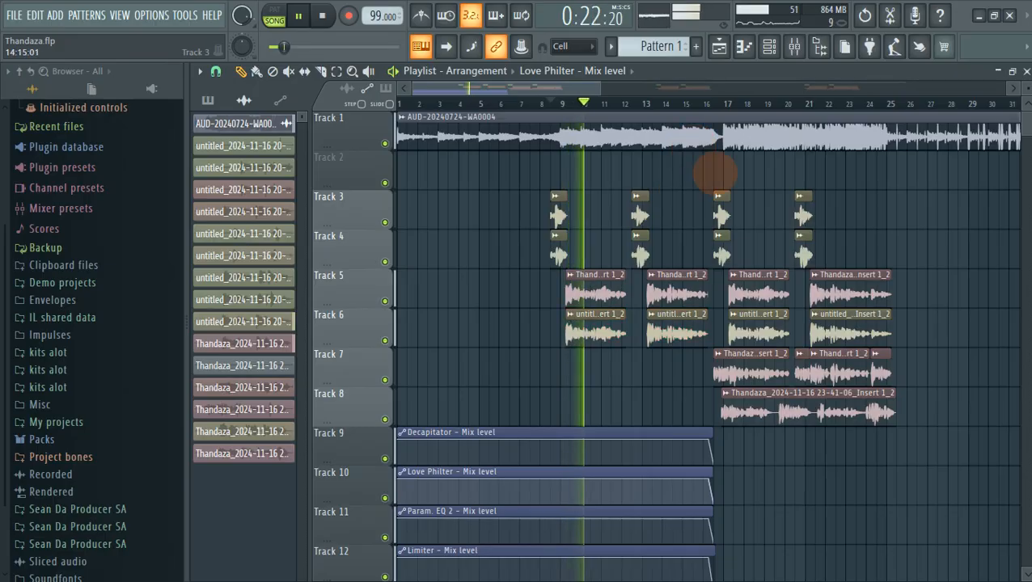
pyautogui.click(795, 47)
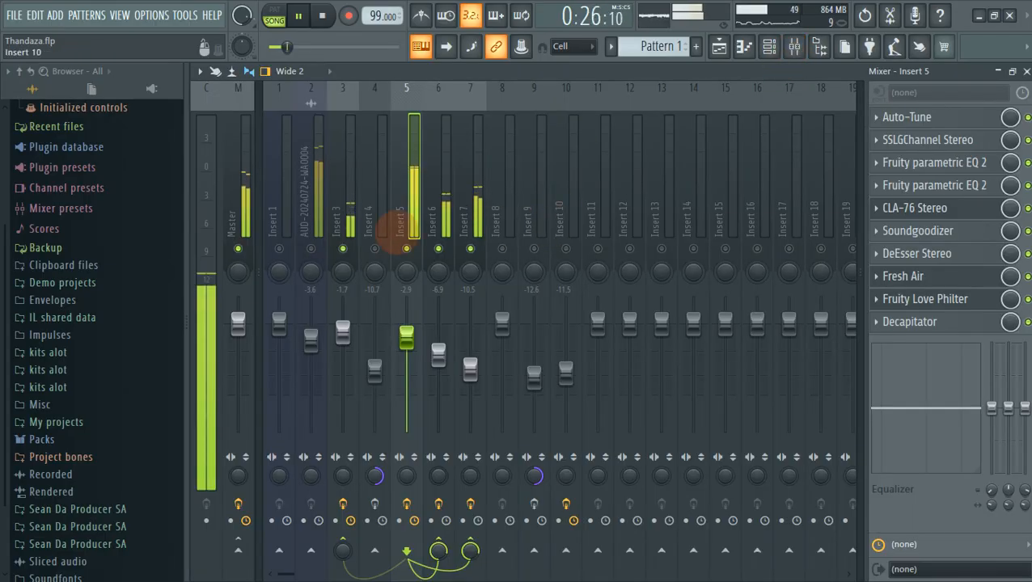
# Compare Insert 3 muted and unmuted, then restart playback from the mixer.
pyautogui.click(343, 248)
pyautogui.click(343, 249)
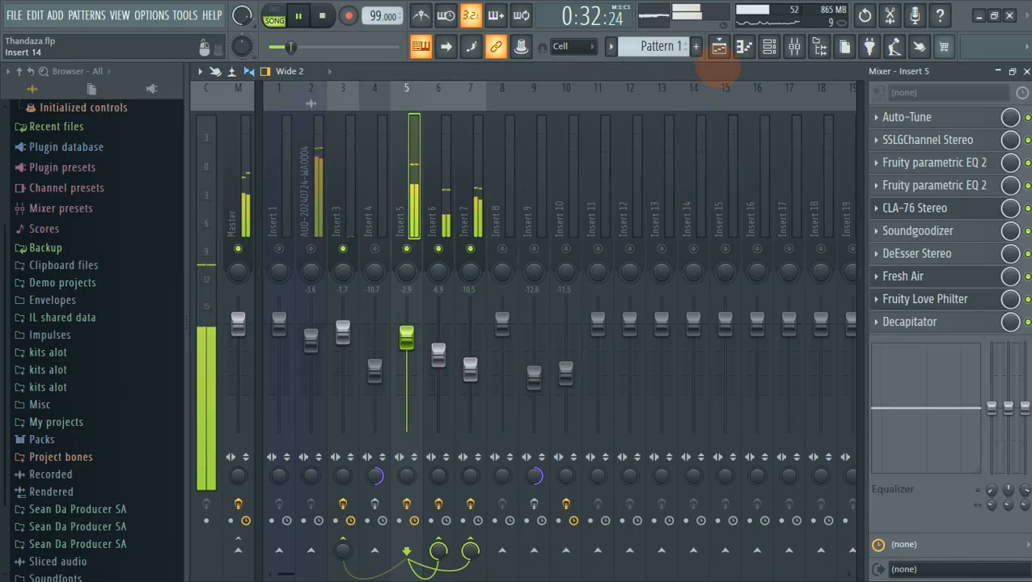
pyautogui.press('space')
pyautogui.click(719, 47)
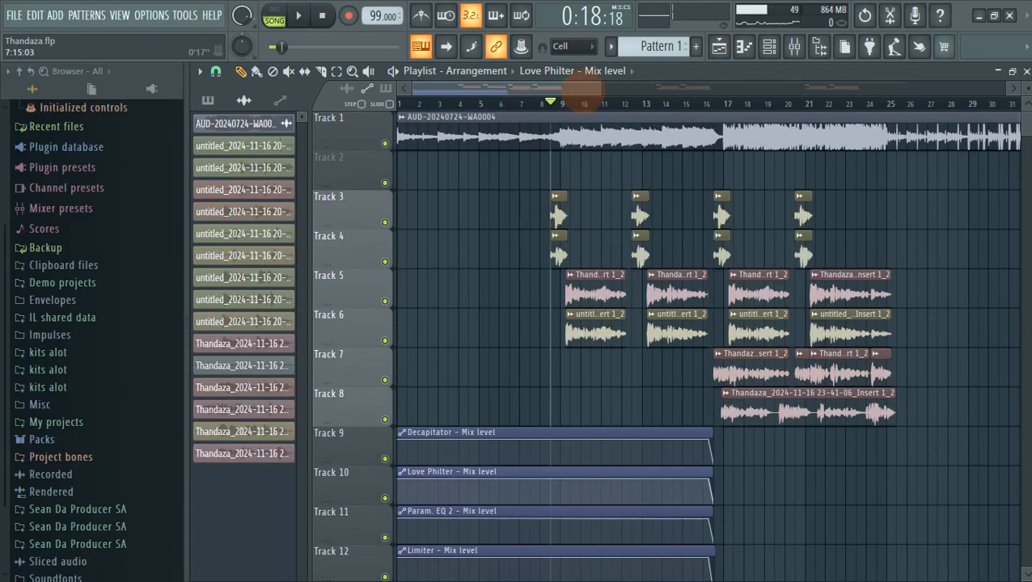
pyautogui.click(795, 46)
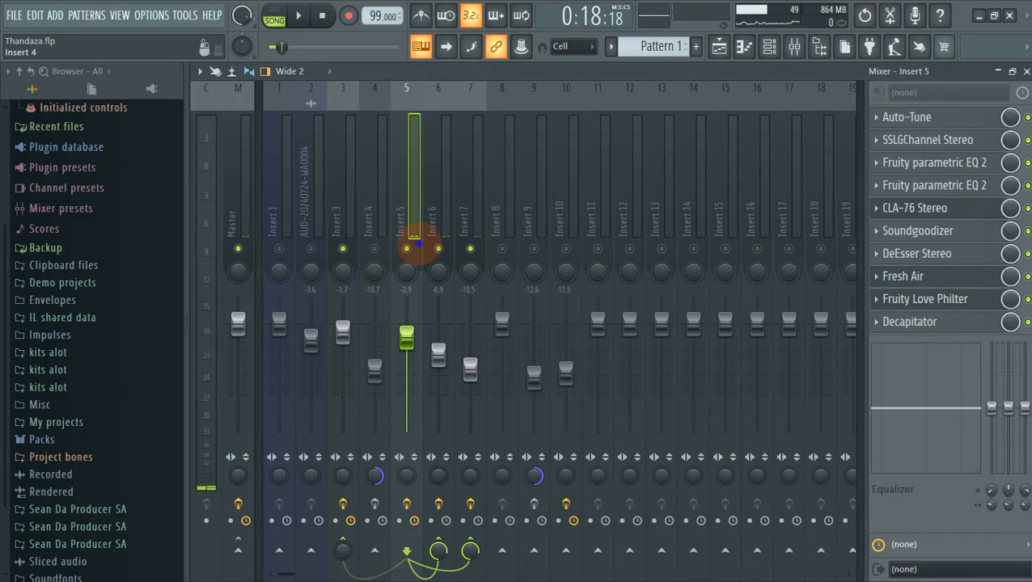
pyautogui.press('space')
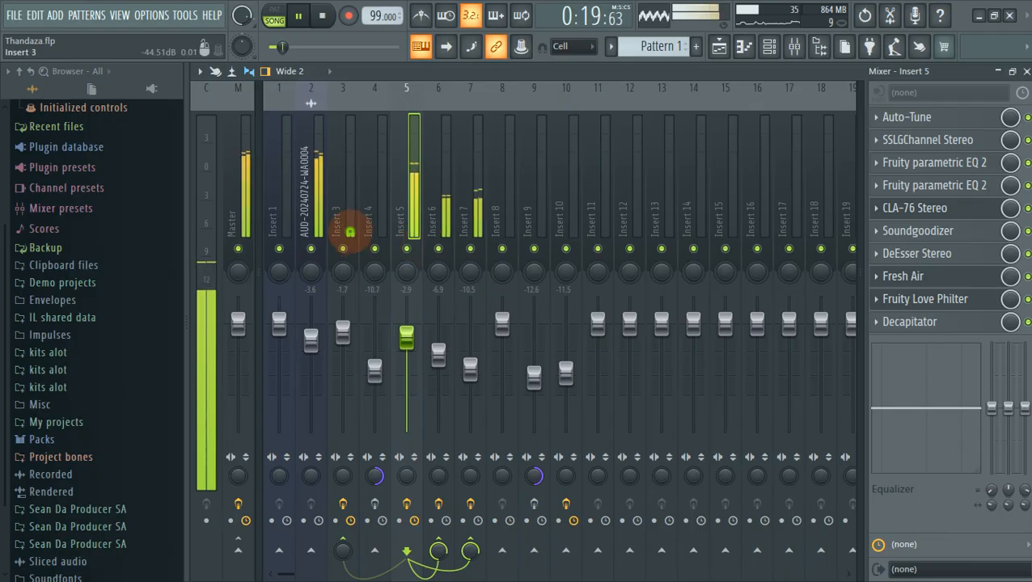
# Check Insert 3 and Insert 5 effect chains, switch off Insert 9's effects, and stop.
pyautogui.click(346, 232)
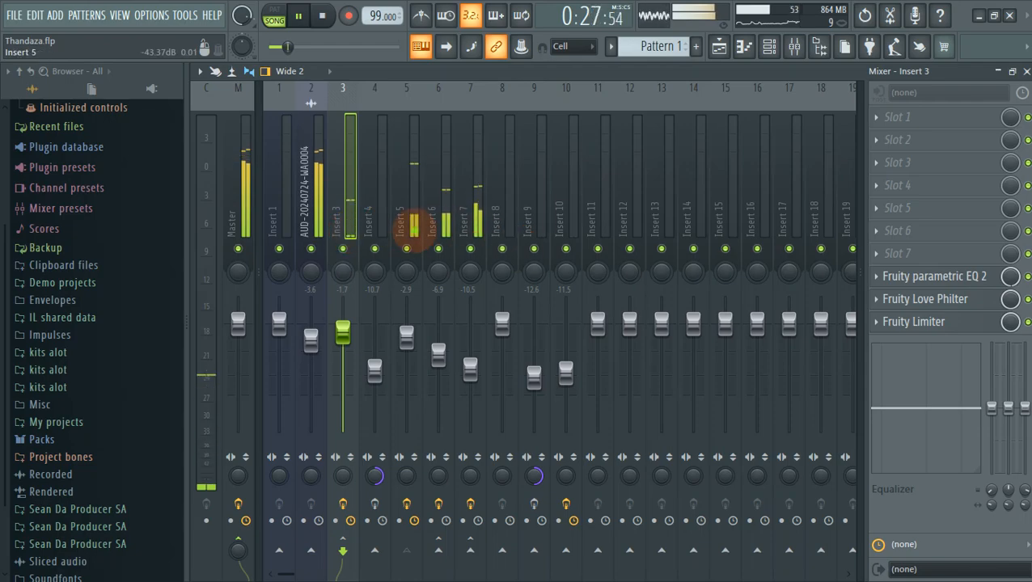
pyautogui.click(411, 230)
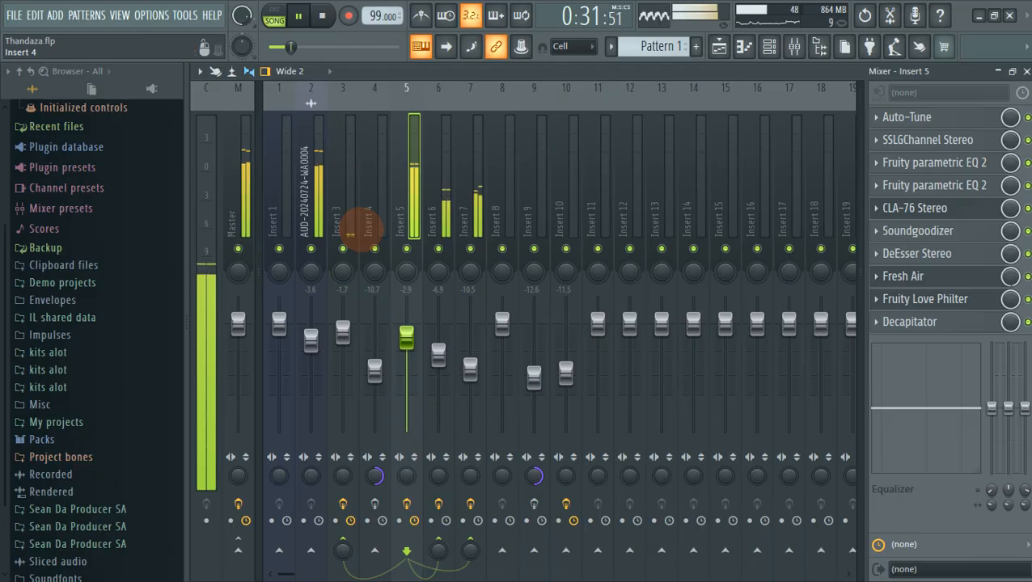
pyautogui.click(343, 228)
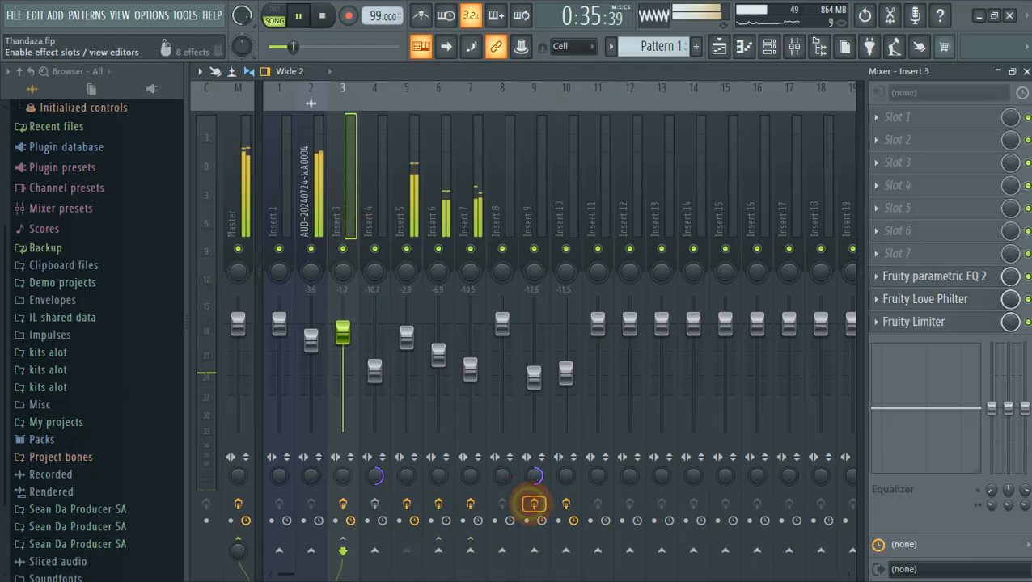
pyautogui.click(533, 504)
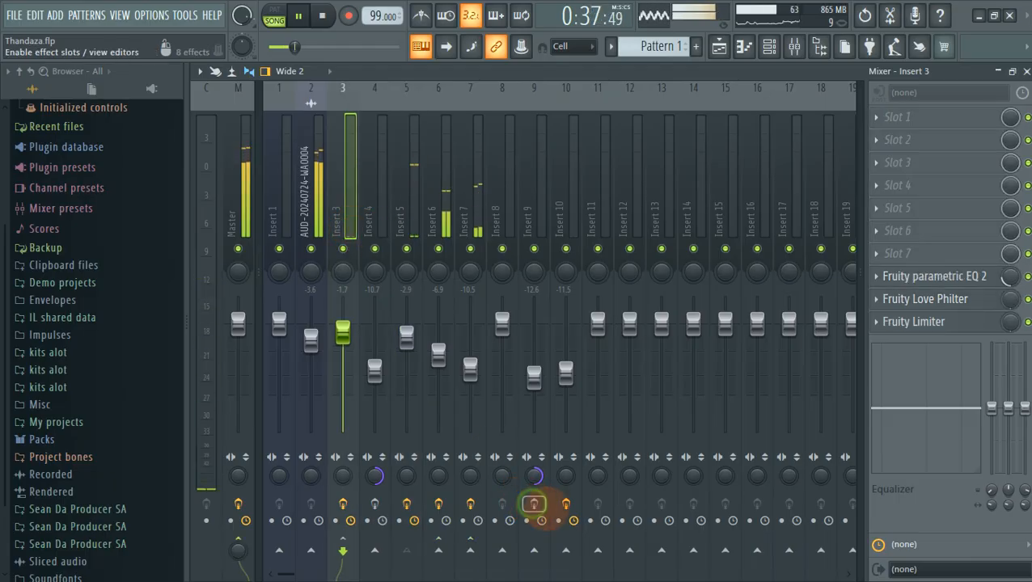
pyautogui.press('space')
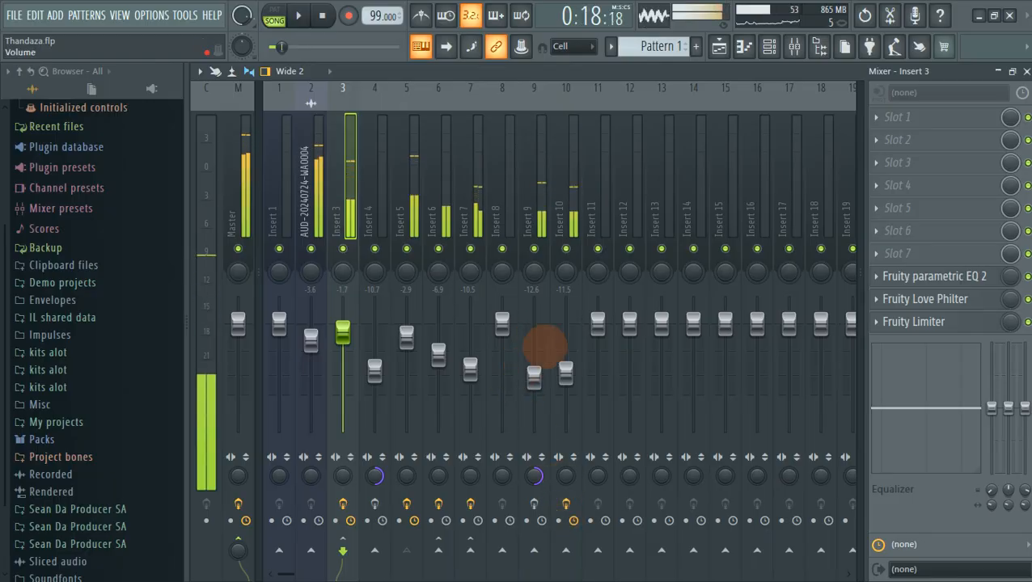
# Browse Inserts 6, 5 and 3 and open Insert 3's Fruity parametric EQ 2.
pyautogui.click(436, 228)
pyautogui.click(406, 227)
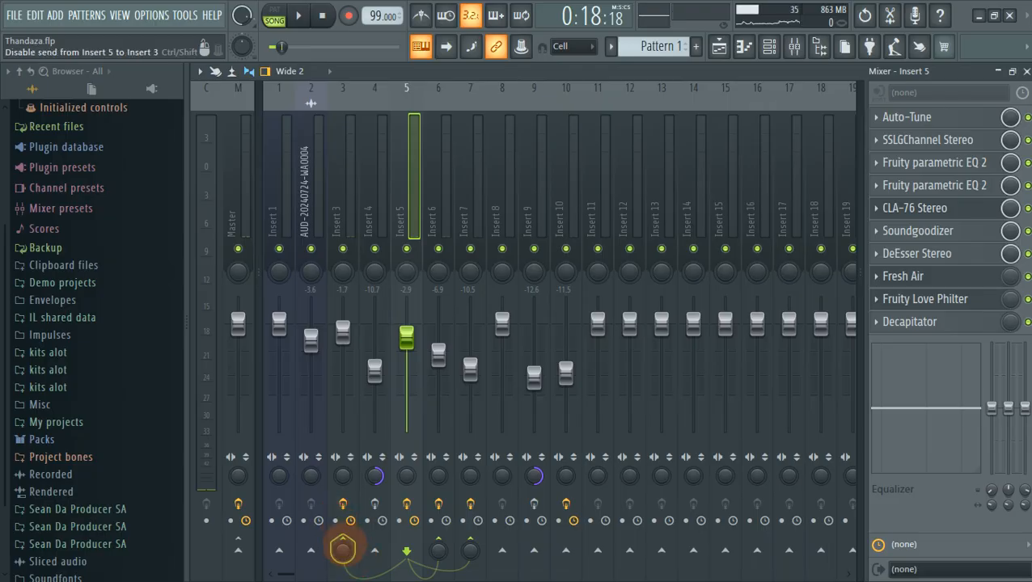
pyautogui.click(344, 230)
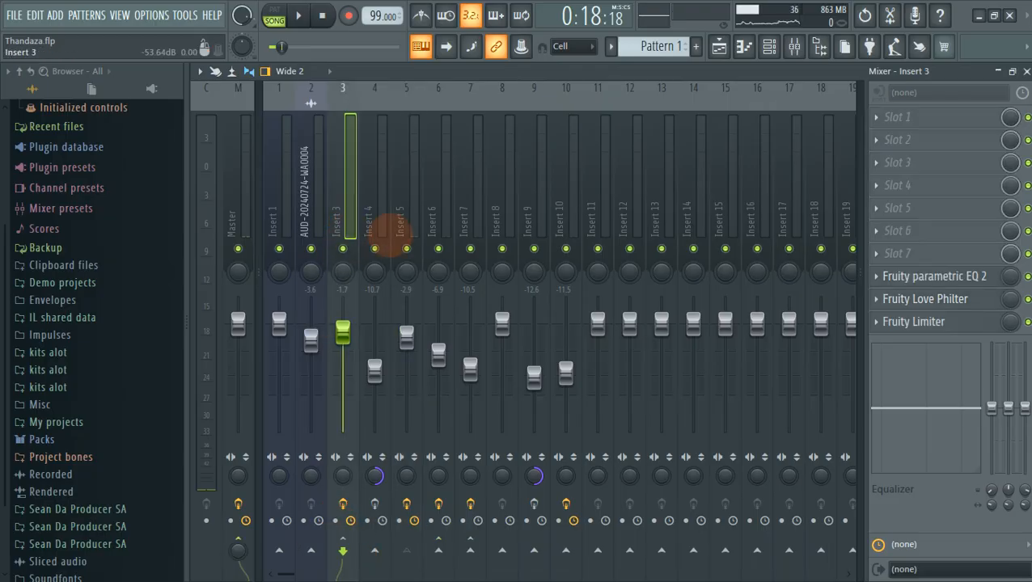
pyautogui.click(951, 276)
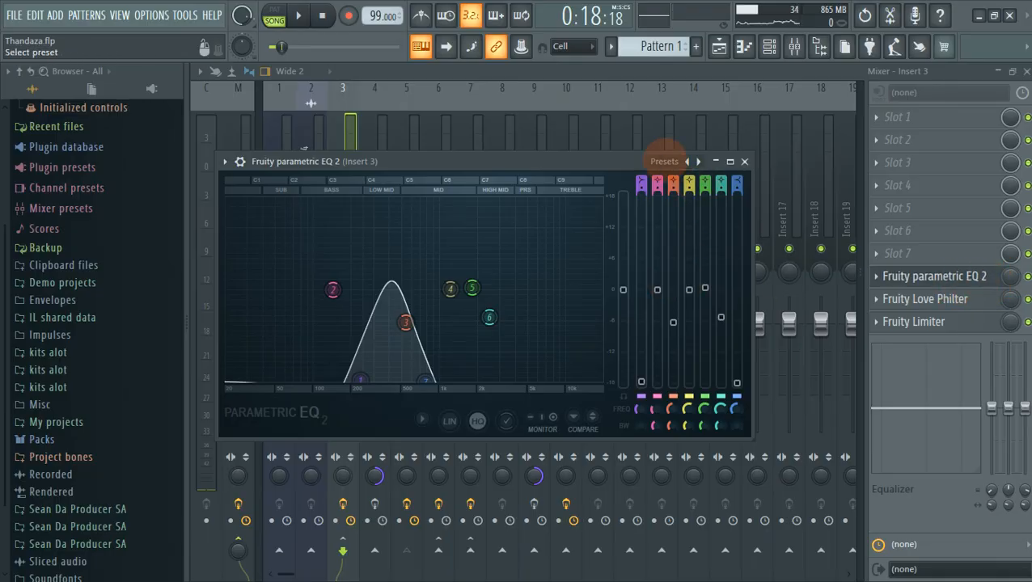
# Lower band 7 of Insert 3's EQ to about 625 Hz at -15 dB, then close it.
pyautogui.click(664, 161)
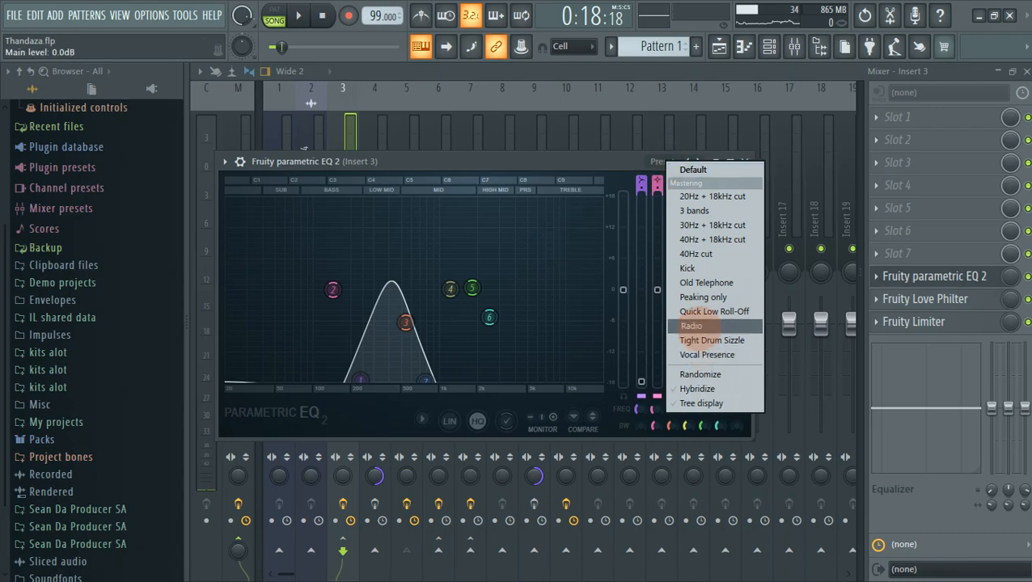
pyautogui.click(503, 153)
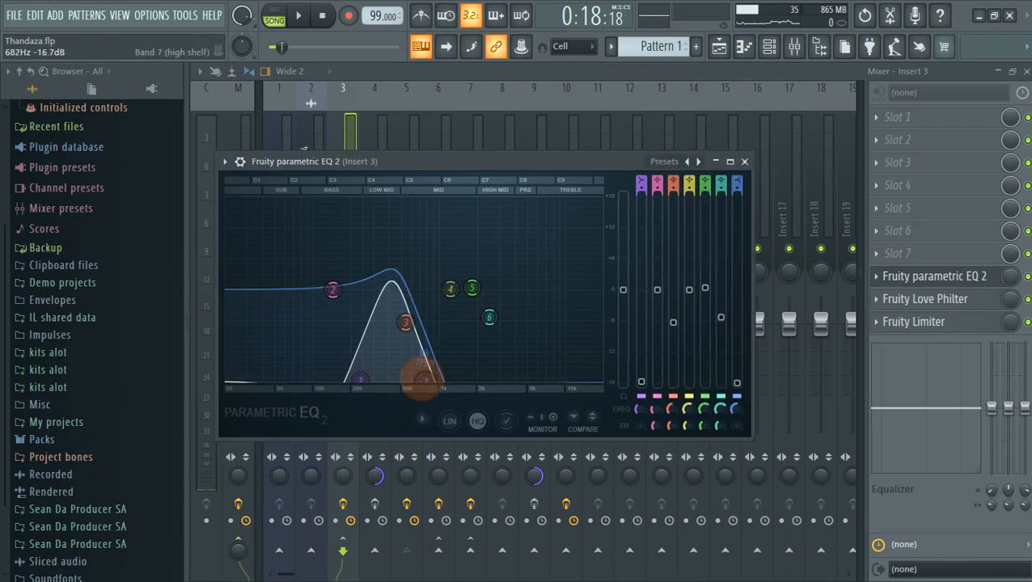
pyautogui.moveTo(425, 380)
pyautogui.mouseDown()
pyautogui.moveTo(492, 315)
pyautogui.moveTo(529, 335)
pyautogui.moveTo(544, 289)
pyautogui.moveTo(414, 370)
pyautogui.mouseUp()
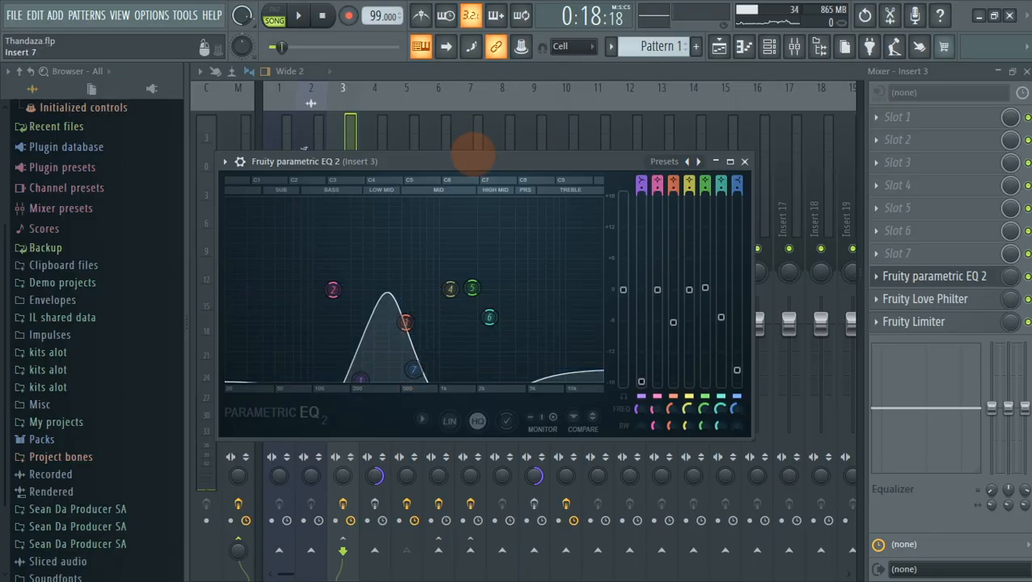
pyautogui.moveTo(473, 153); pyautogui.dragTo(497, 98)
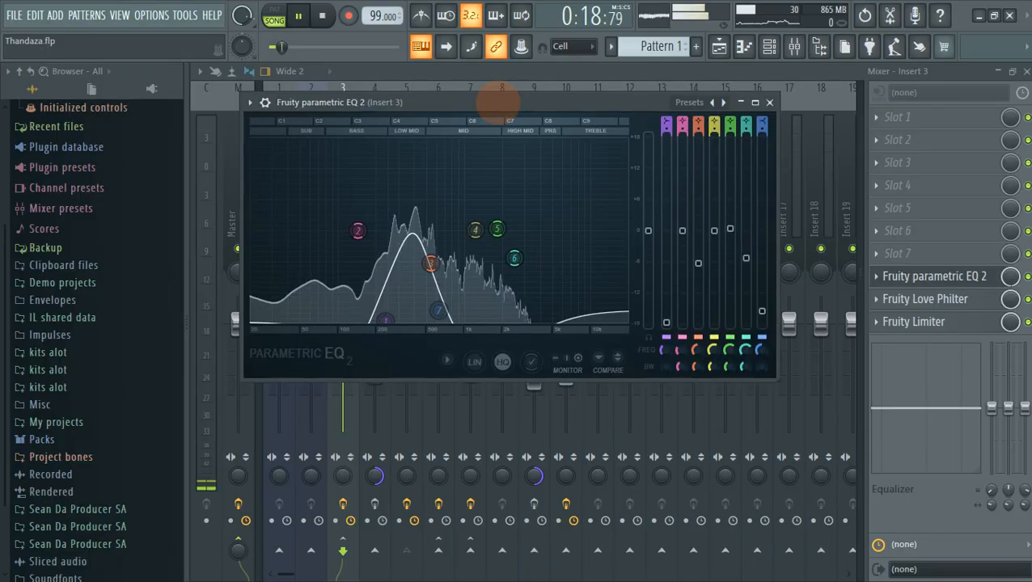
pyautogui.click(829, 74)
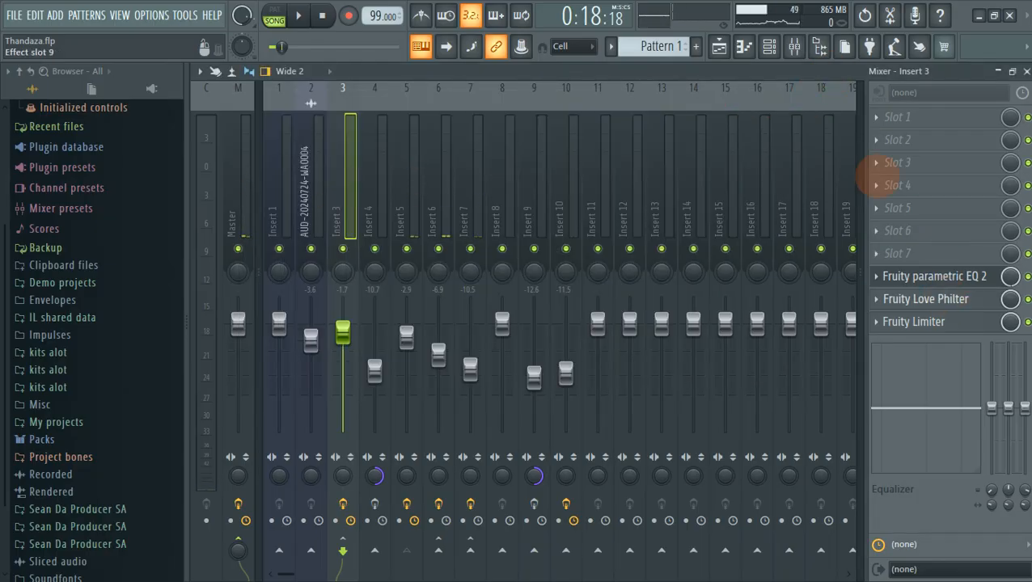
# Start playback in the playlist and mute the automation lanes on Tracks 9–13.
pyautogui.click(719, 46)
pyautogui.press('space')
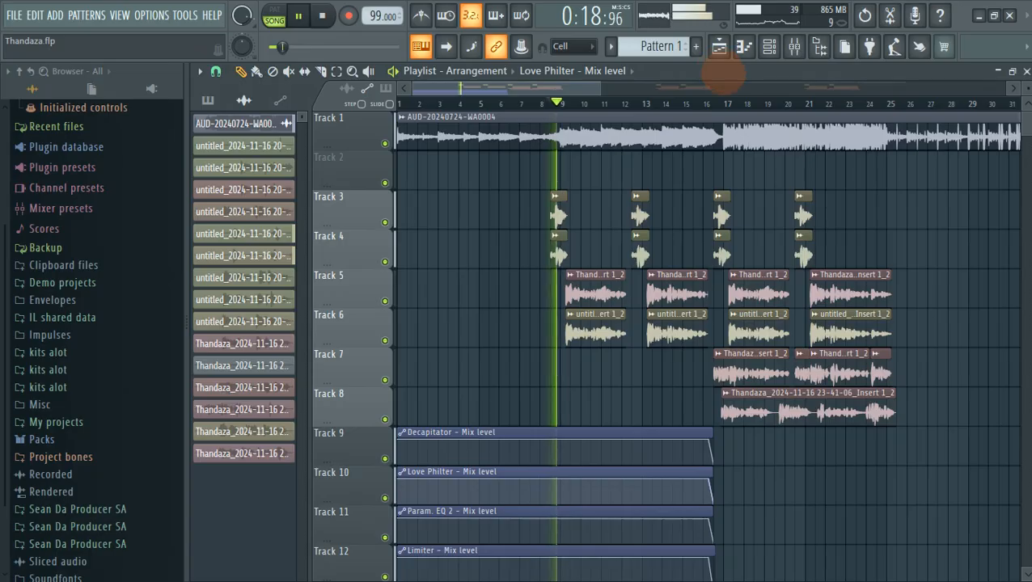
pyautogui.scroll(-3, 829, 516)
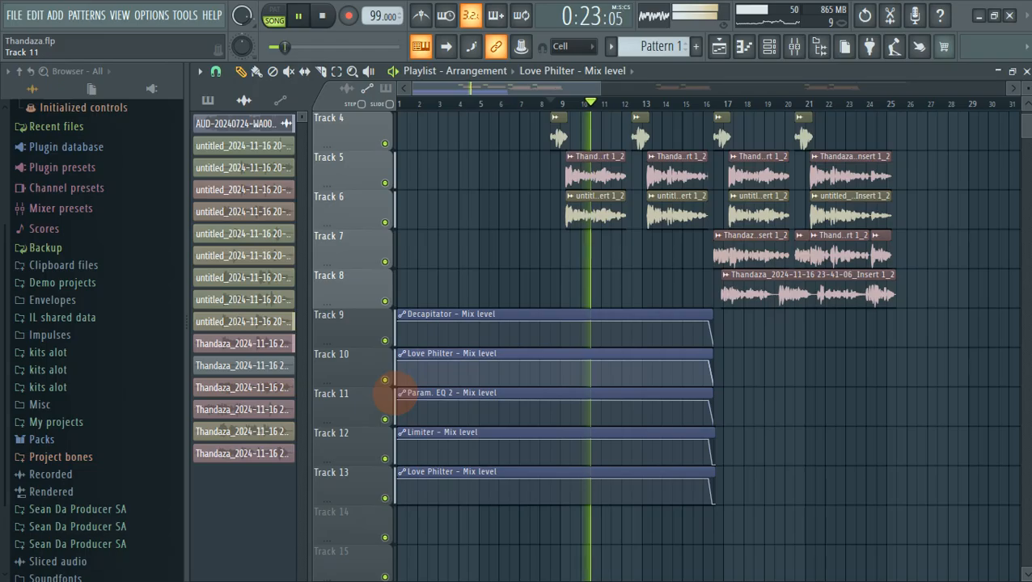
pyautogui.click(386, 419)
pyautogui.click(385, 459)
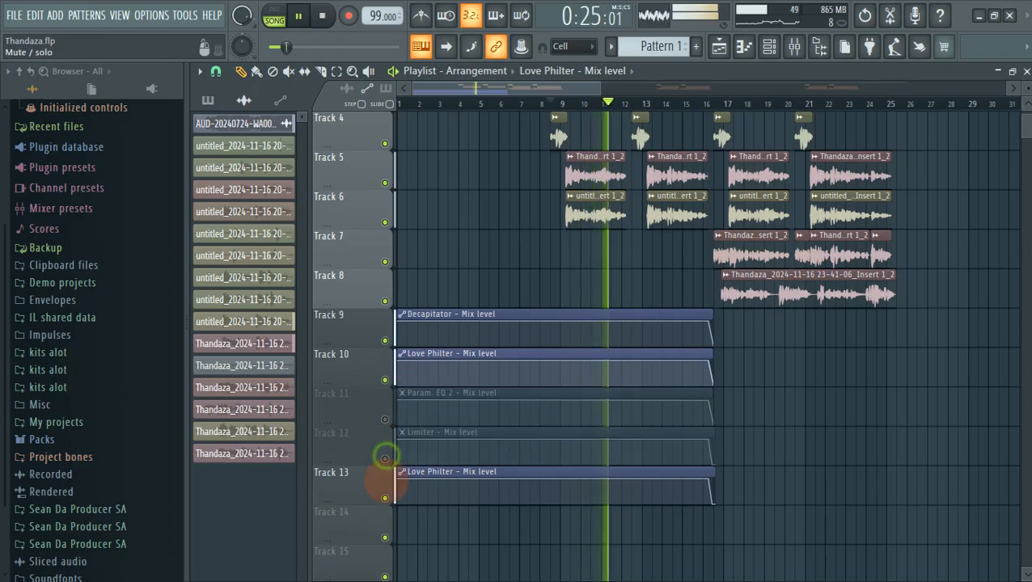
pyautogui.click(385, 498)
pyautogui.click(385, 381)
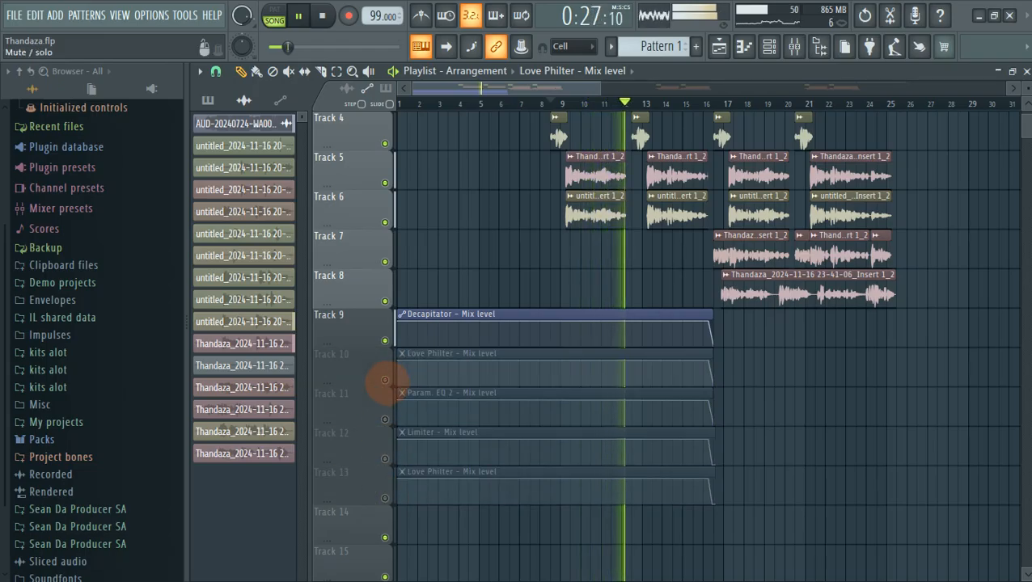
pyautogui.click(385, 341)
# Solo then unsolo Track 9, jump playback back to around bar 7, and show the mixer.
pyautogui.rightClick(385, 341)
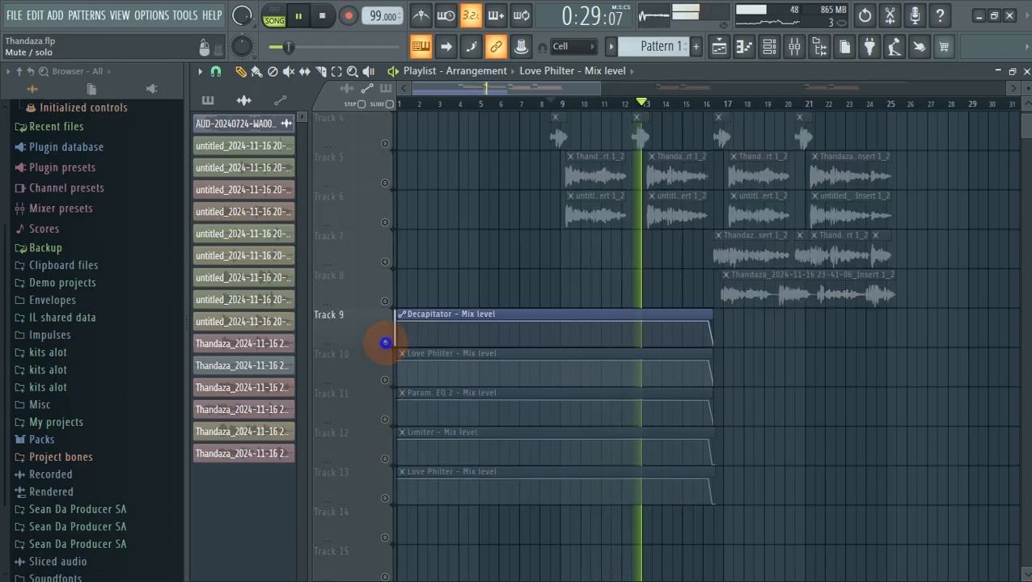
pyautogui.rightClick(385, 340)
pyautogui.scroll(3, 733, 311)
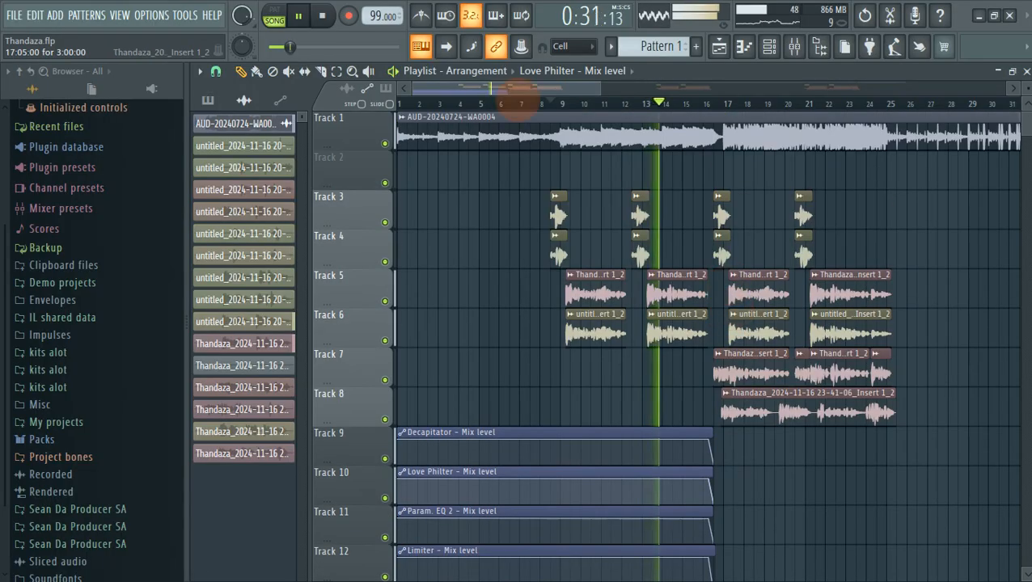
pyautogui.click(536, 103)
pyautogui.click(794, 46)
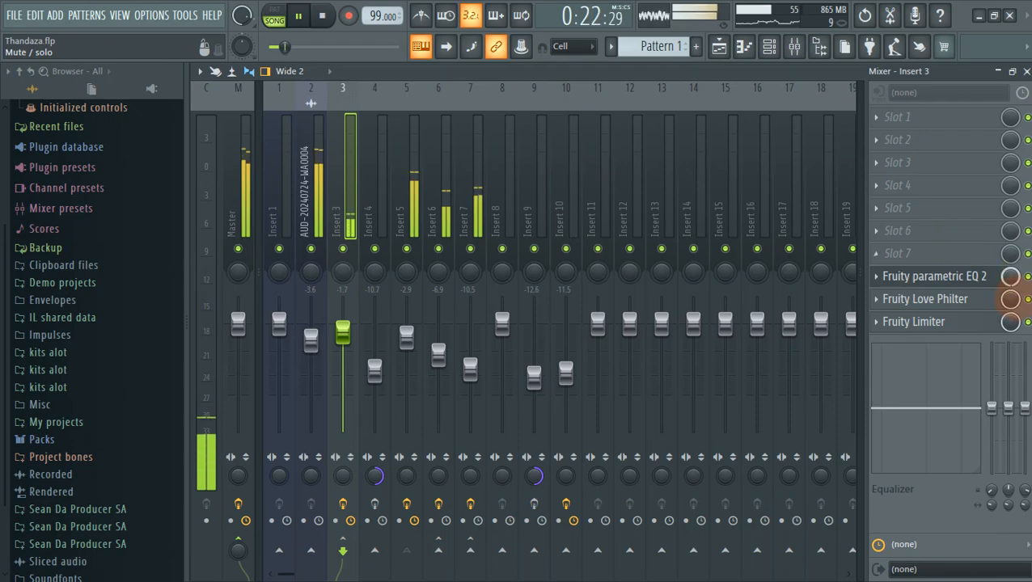
# Stop playback and check Insert 3's Fruity Limiter and Fruity Love Philter windows.
pyautogui.click(960, 323)
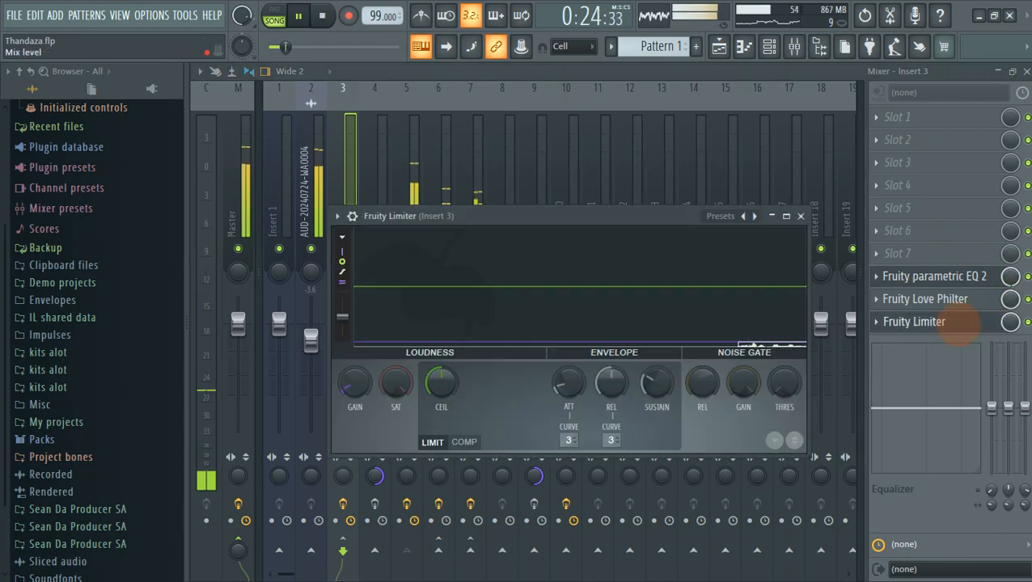
pyautogui.press('space')
pyautogui.moveTo(567, 217); pyautogui.dragTo(558, 121)
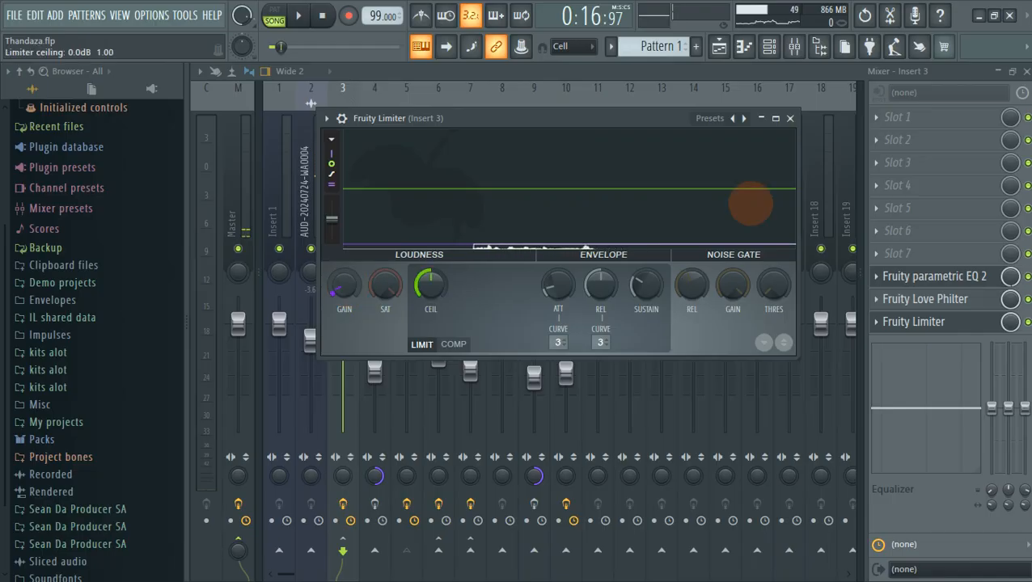
pyautogui.click(979, 300)
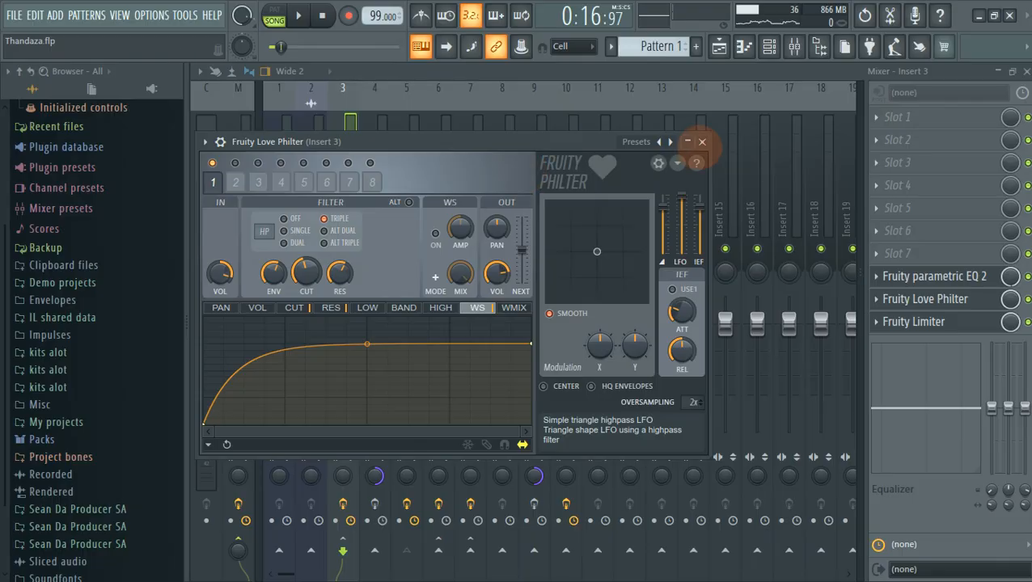
pyautogui.click(702, 142)
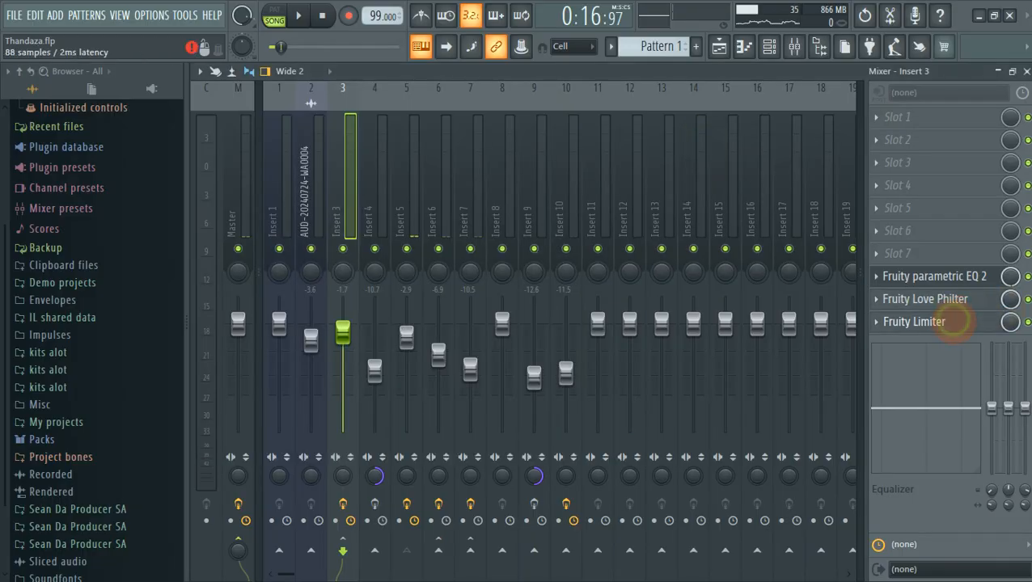
# Raise Insert 3's Fruity Limiter gain from -26.0 dB to -24.8 dB and close it.
pyautogui.click(953, 322)
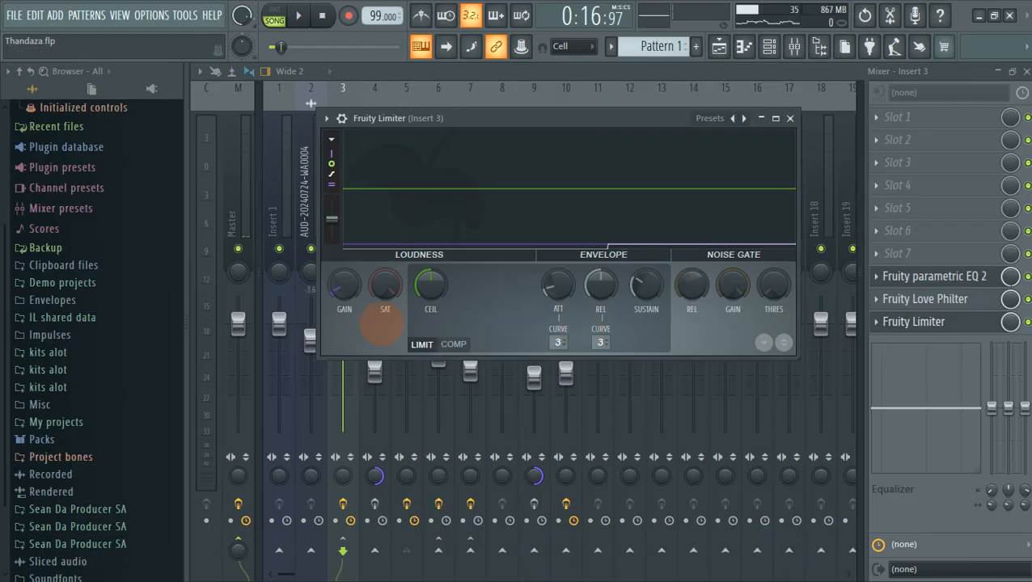
pyautogui.moveTo(343, 290); pyautogui.dragTo(343, 279)
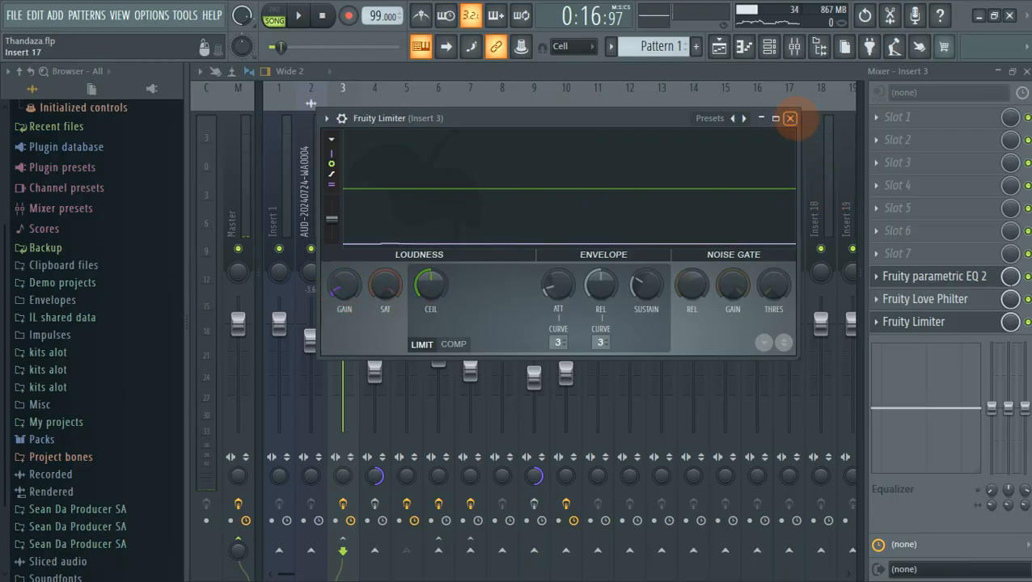
pyautogui.click(791, 118)
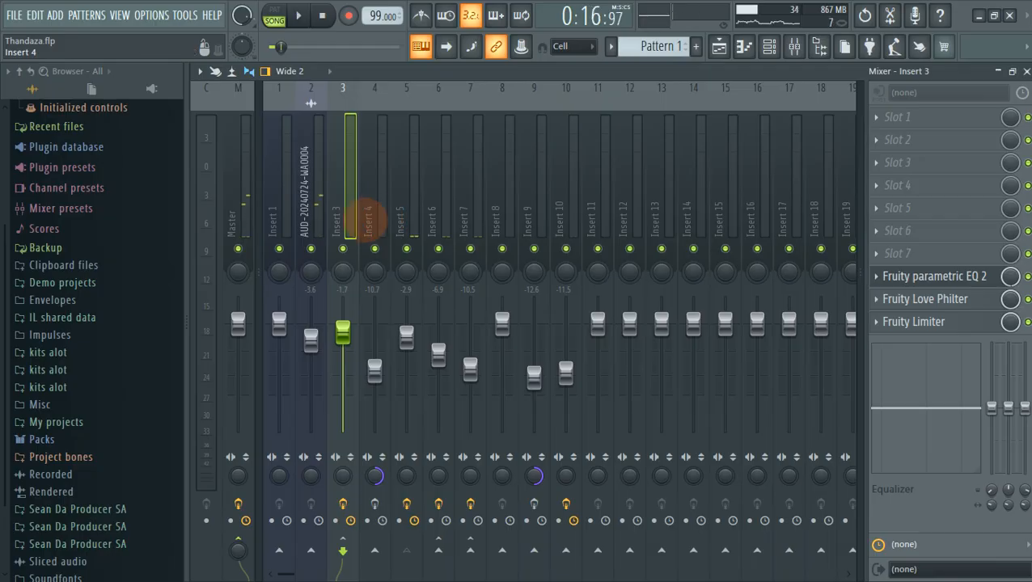
# Step through Inserts 1–7 and the AUD track's effect slots, then return to the playlist.
pyautogui.click(402, 220)
pyautogui.click(373, 221)
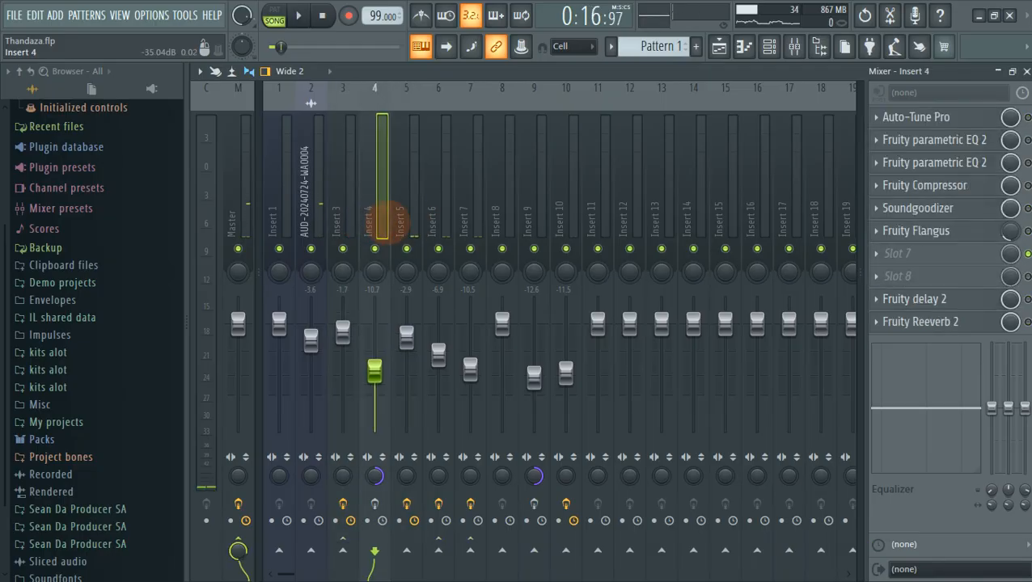
pyautogui.click(398, 222)
pyautogui.click(339, 222)
pyautogui.click(365, 224)
pyautogui.click(333, 224)
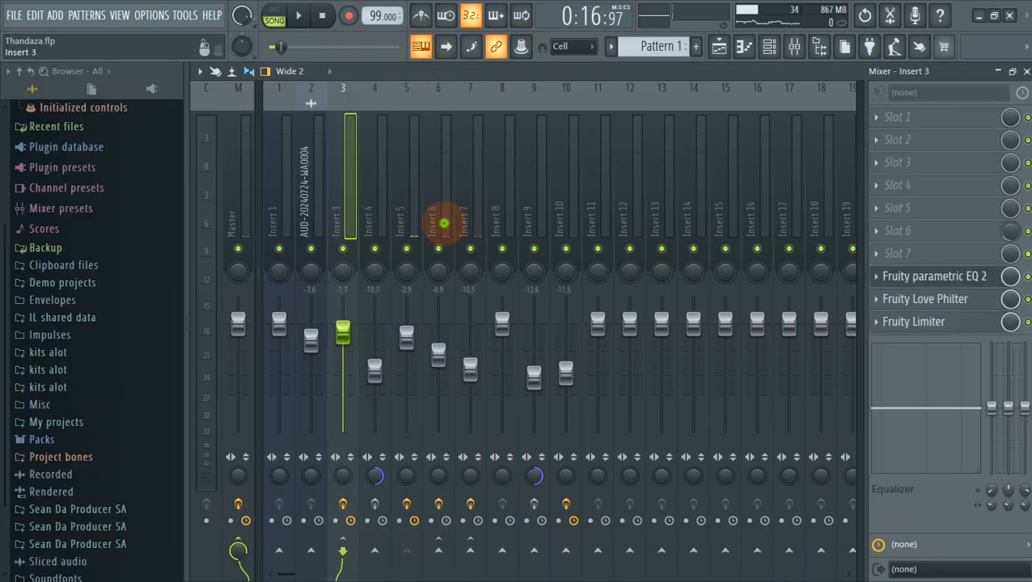
pyautogui.click(361, 225)
pyautogui.click(320, 225)
pyautogui.click(419, 226)
pyautogui.click(450, 226)
pyautogui.click(469, 226)
pyautogui.click(369, 226)
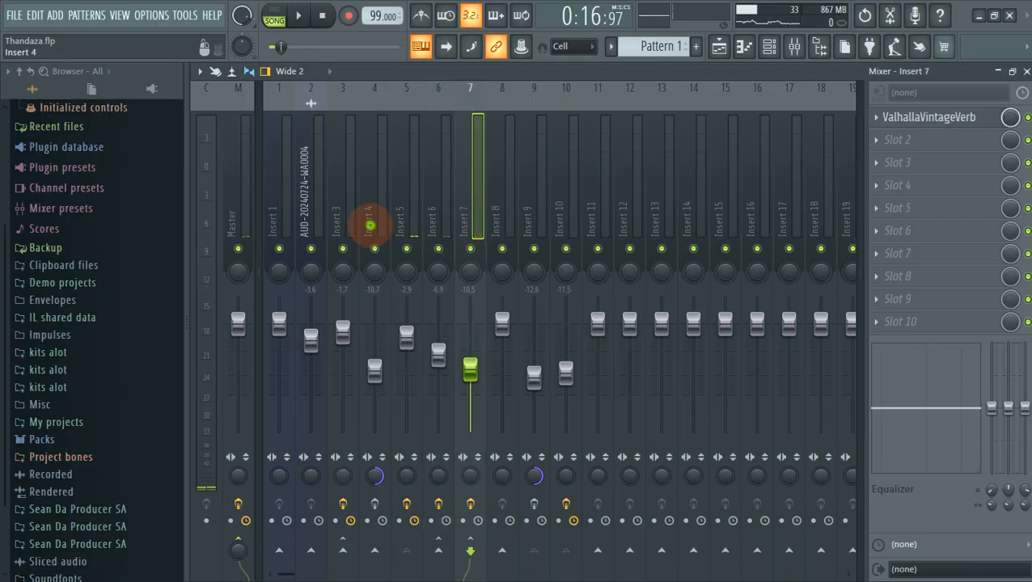
pyautogui.click(350, 225)
pyautogui.click(306, 224)
pyautogui.click(281, 224)
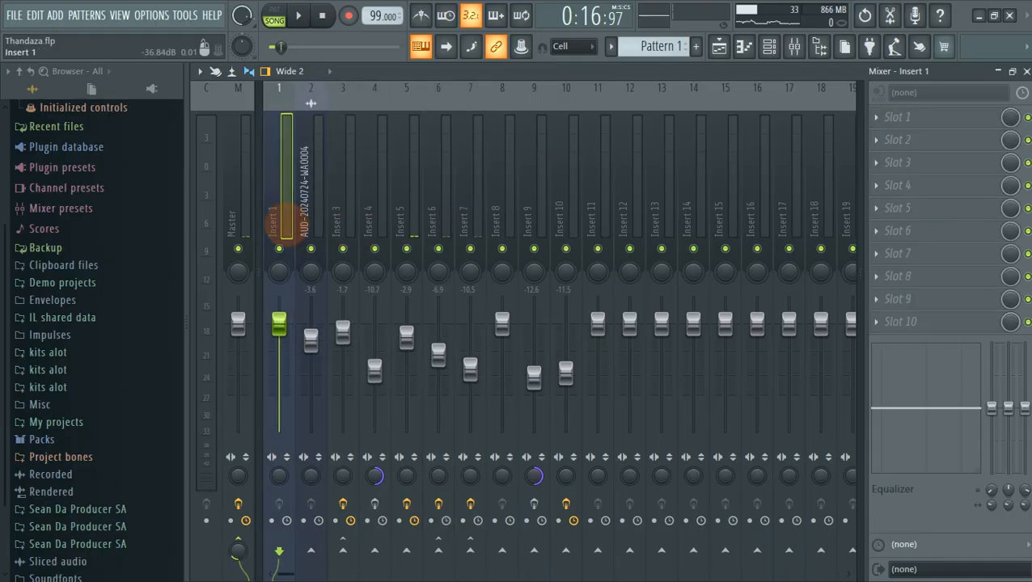
pyautogui.click(719, 46)
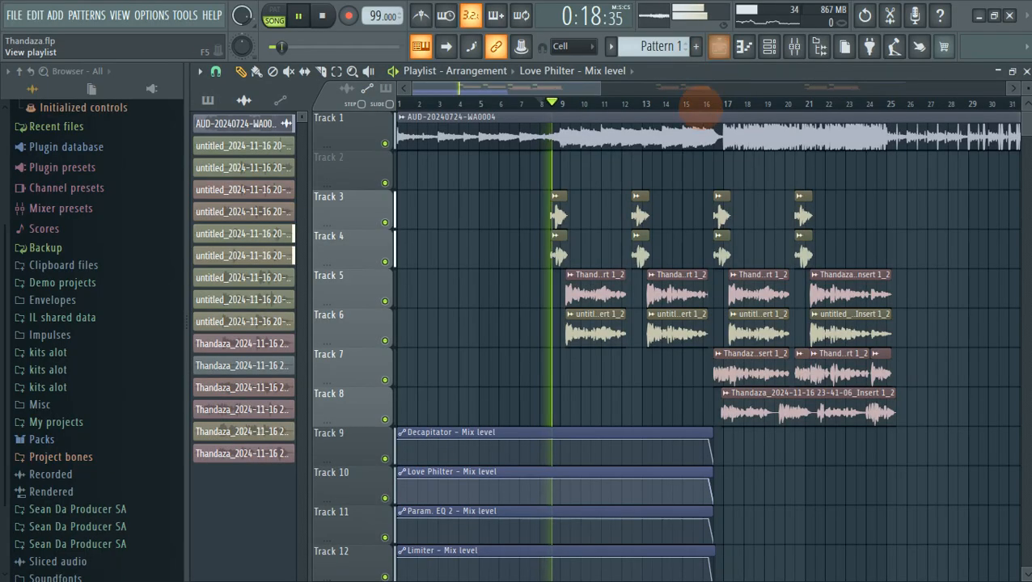
# Switch the channel rack filter from Automation to Audio, then bring the mixer back up.
pyautogui.scroll(-5, 659, 252)
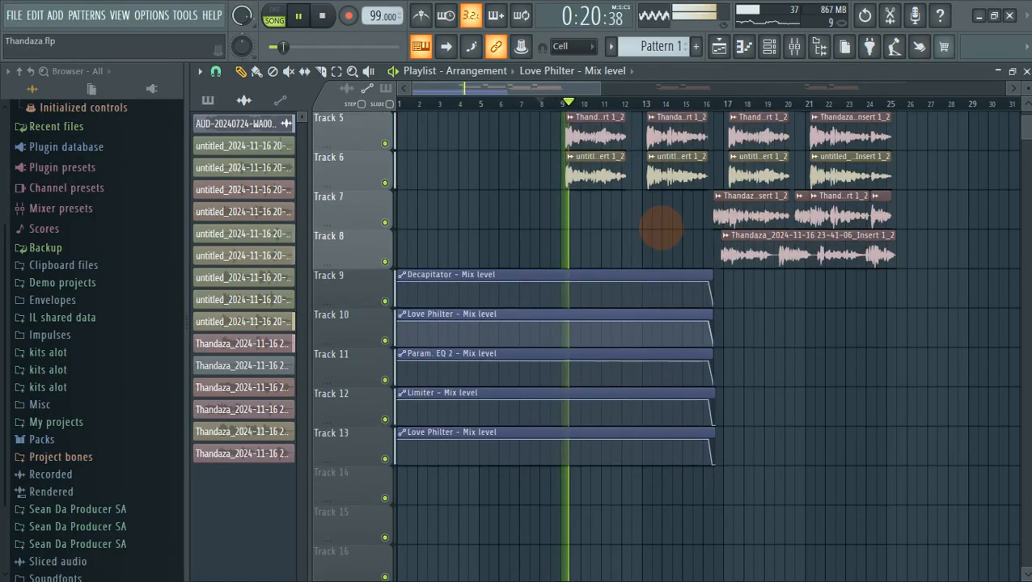
pyautogui.scroll(4, 921, 315)
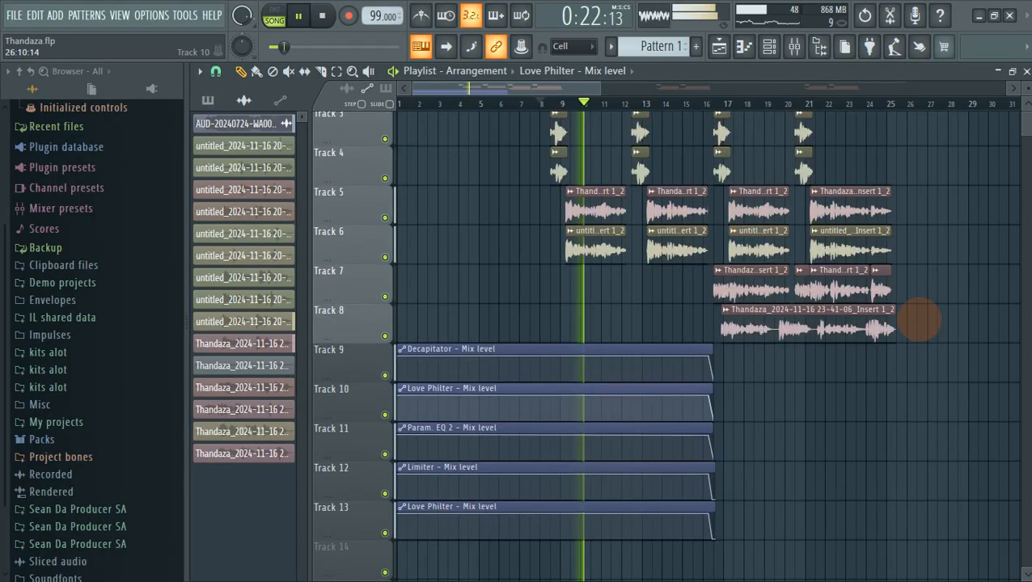
pyautogui.click(770, 47)
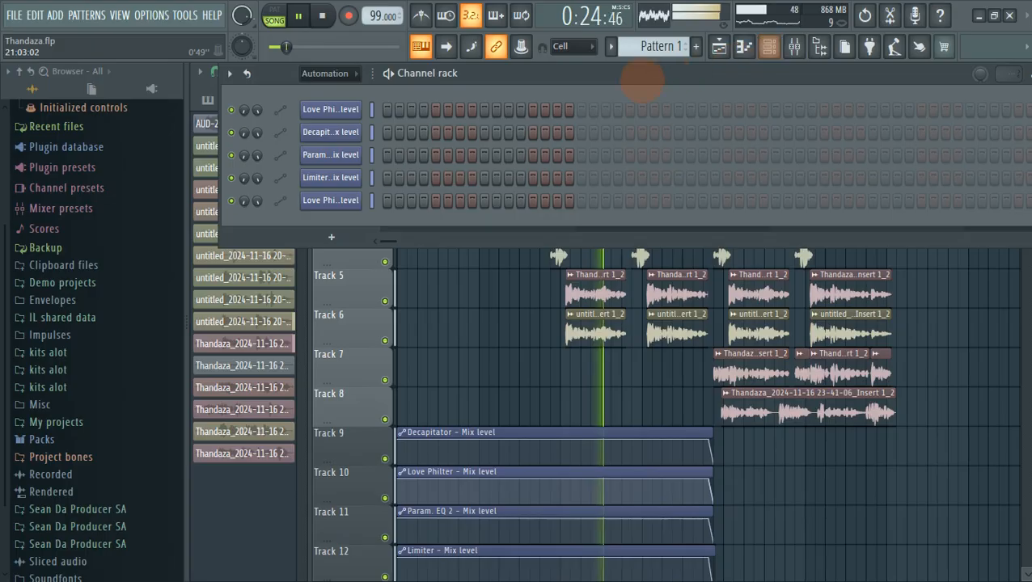
pyautogui.click(354, 74)
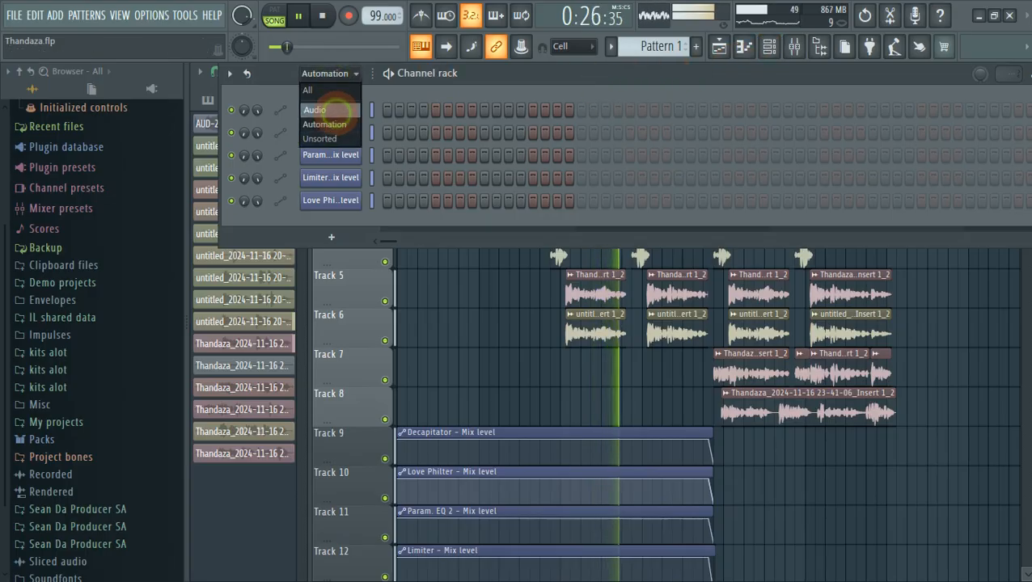
pyautogui.click(332, 106)
pyautogui.click(794, 46)
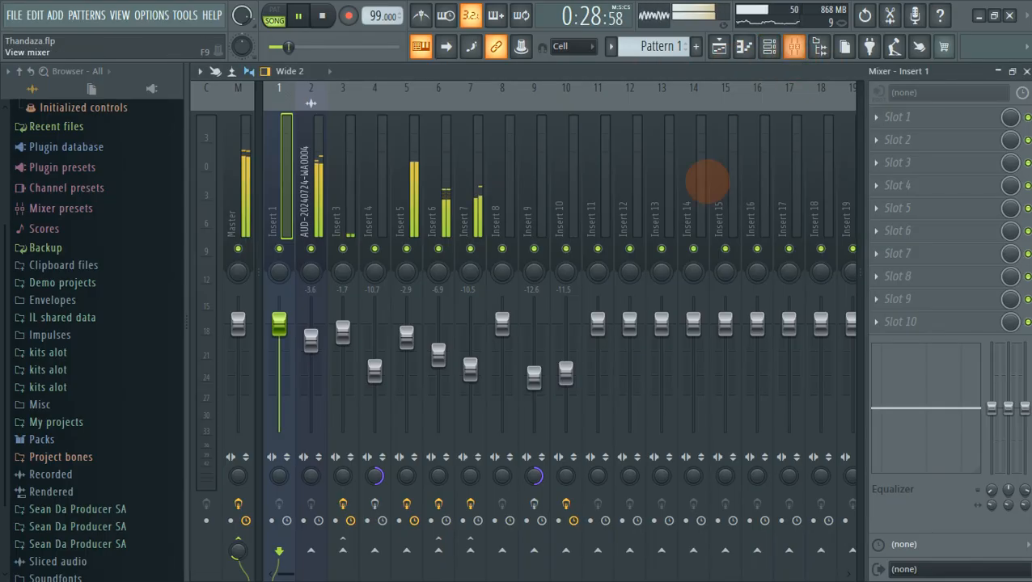
# With Insert 5 selected, toggle Insert 7's mute on and off, then stop playback in the playlist.
pyautogui.click(407, 231)
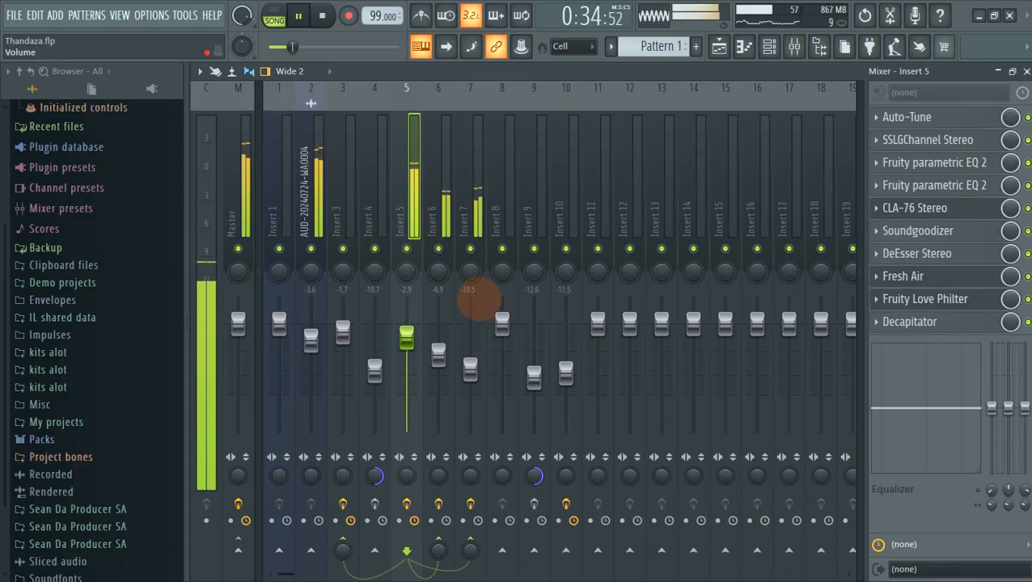
pyautogui.click(470, 248)
pyautogui.click(470, 248)
pyautogui.click(470, 249)
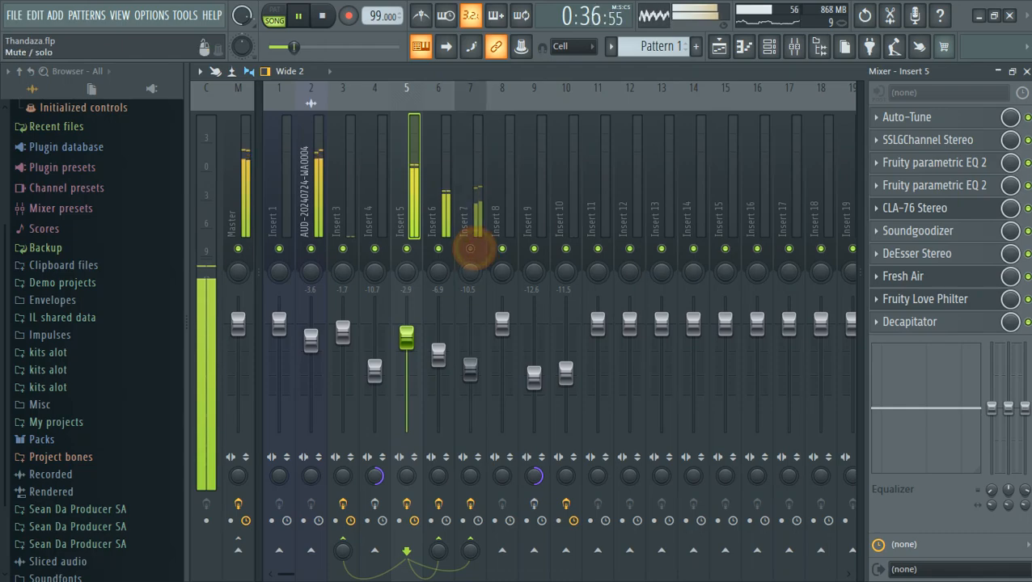
pyautogui.click(474, 248)
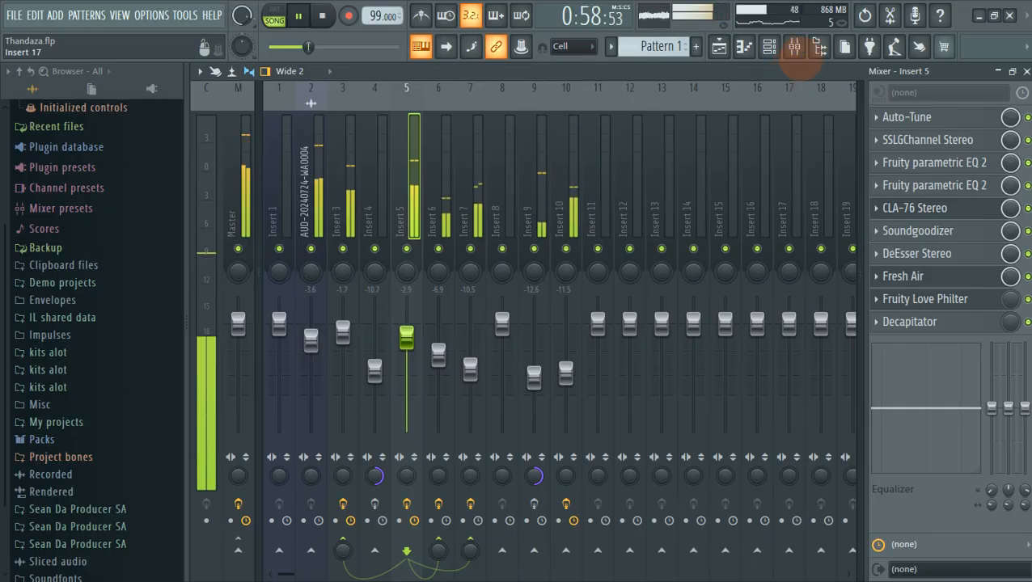
pyautogui.click(719, 46)
pyautogui.press('space')
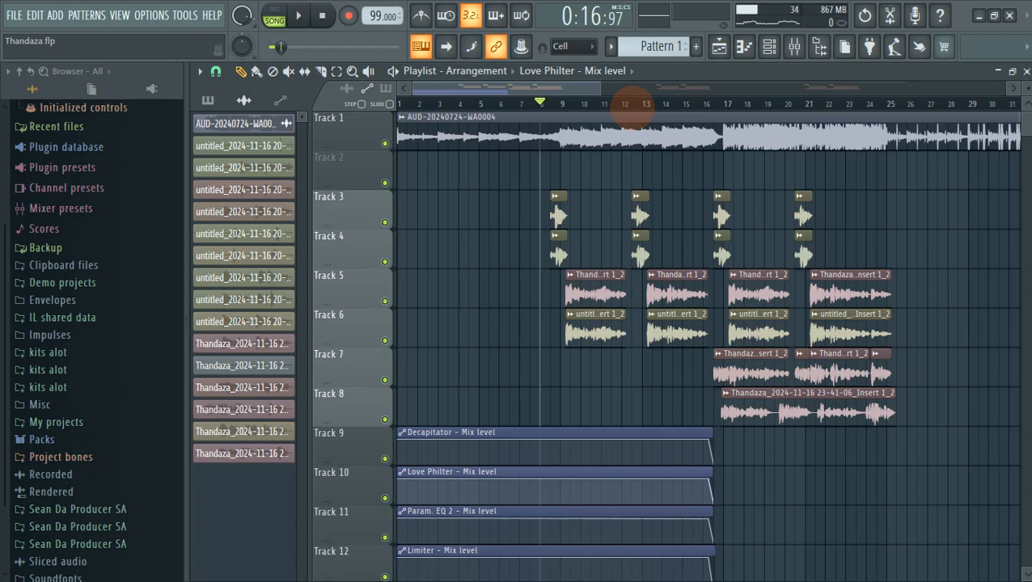
# Widen the playlist overview scrollbar so bars 1 through 81 are all visible.
pyautogui.moveTo(612, 93); pyautogui.dragTo(923, 121)
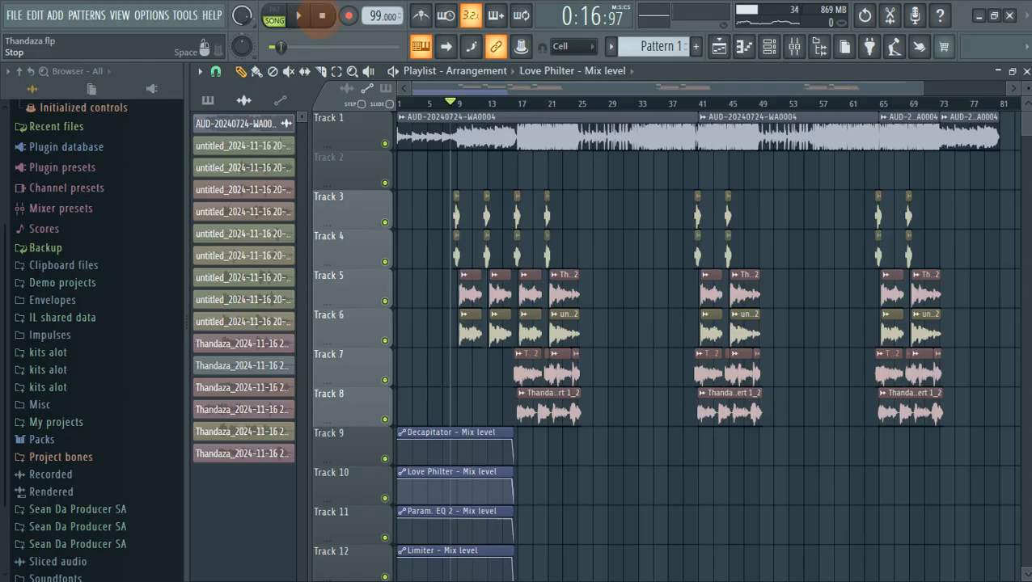
pyautogui.moveTo(588, 9)
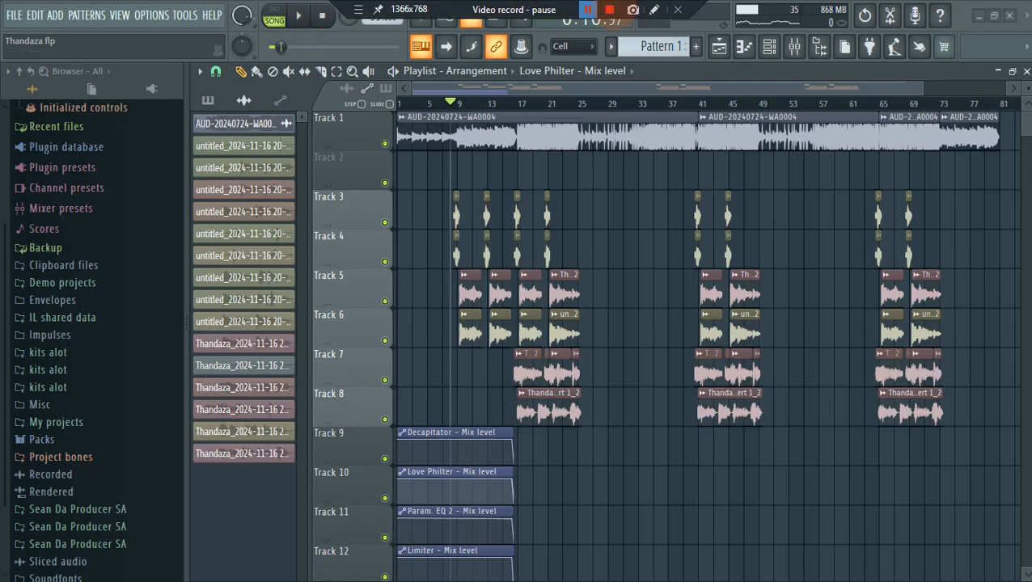